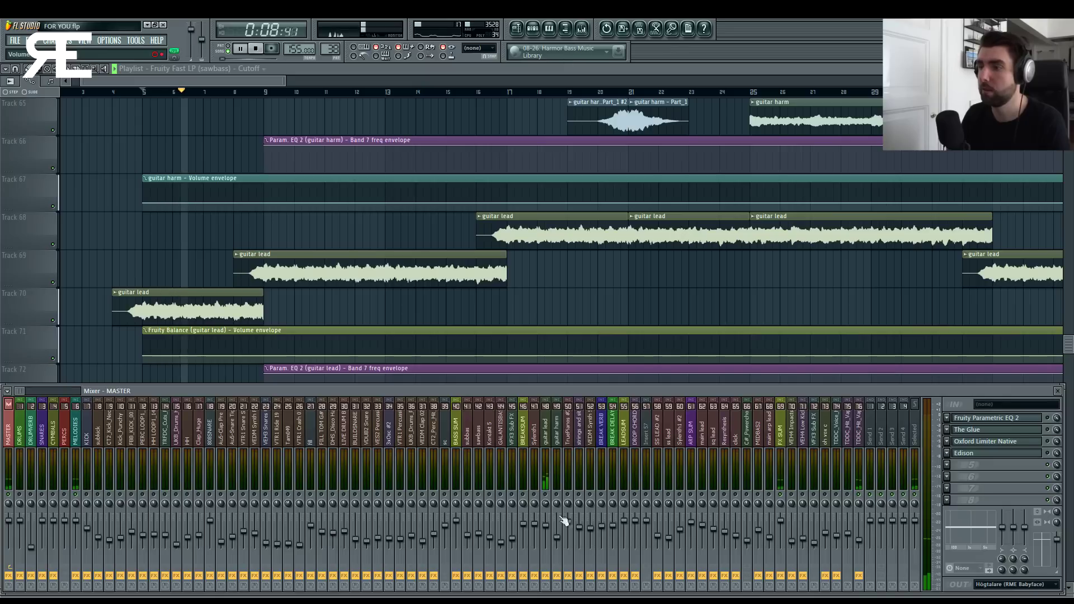
Replay the guitar lead intro from bar 5, stop it, and show the playlist without the mixer.
key("space")
key("space")
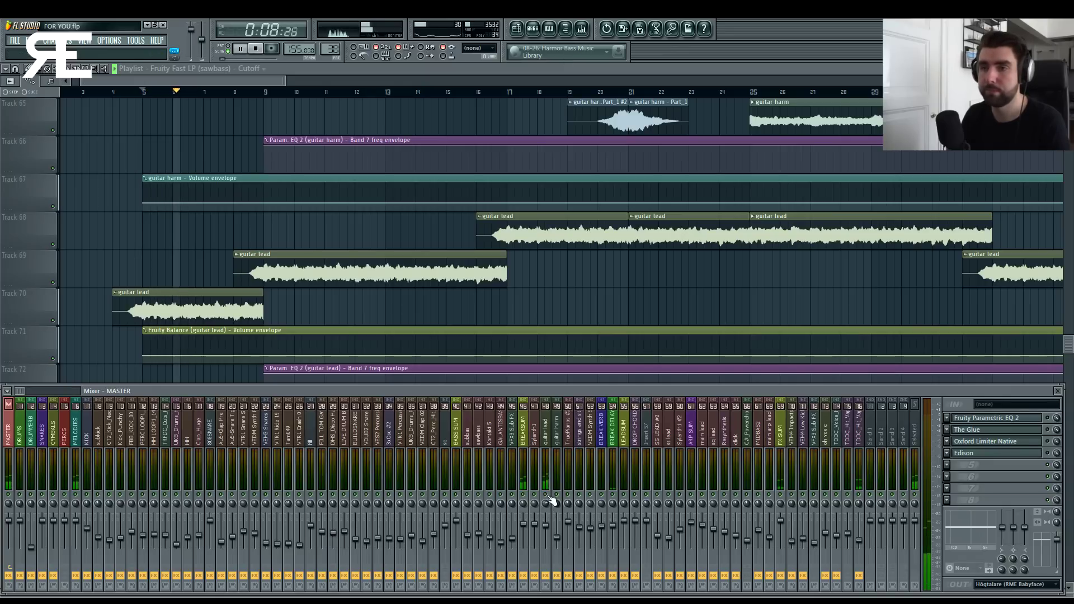
key("F9")
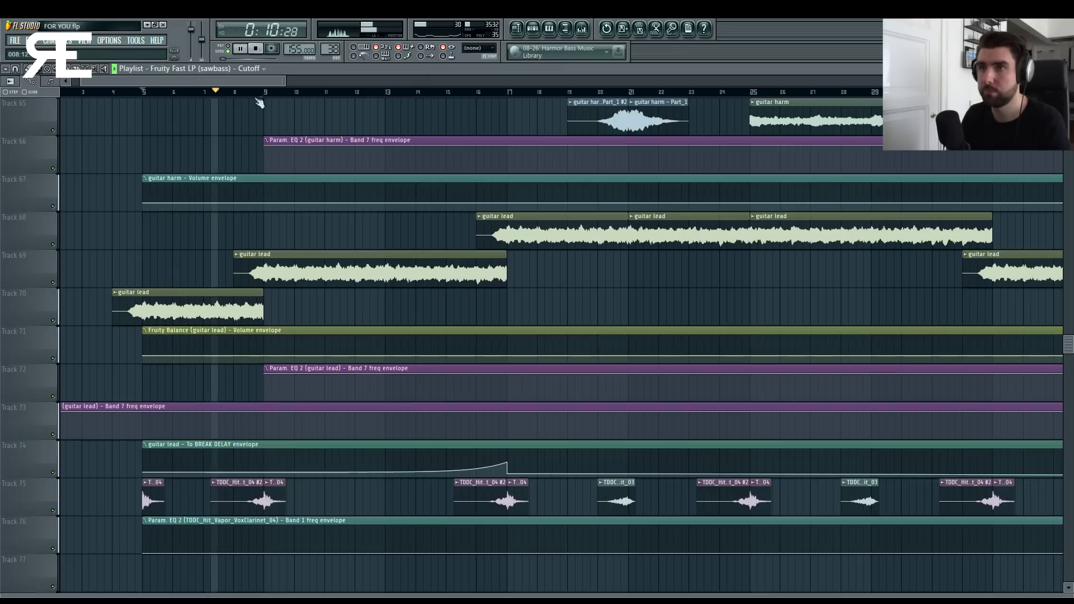
key("space")
scroll(258, 97, "down", 3)
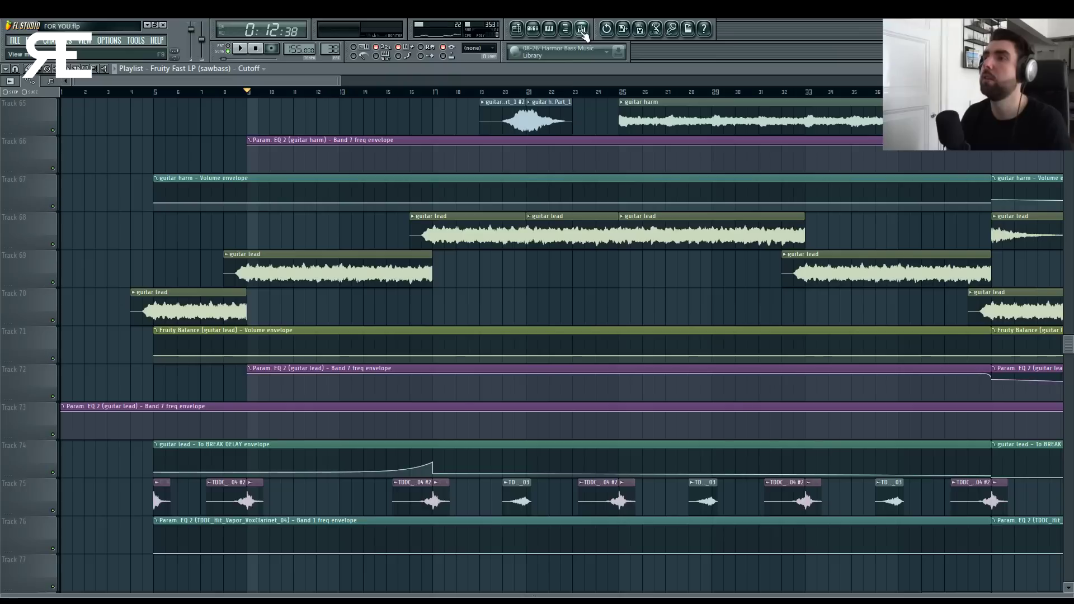
Play the song from bar 9 with the mixer shown and select the Sylenth1 mixer track.
key("F9")
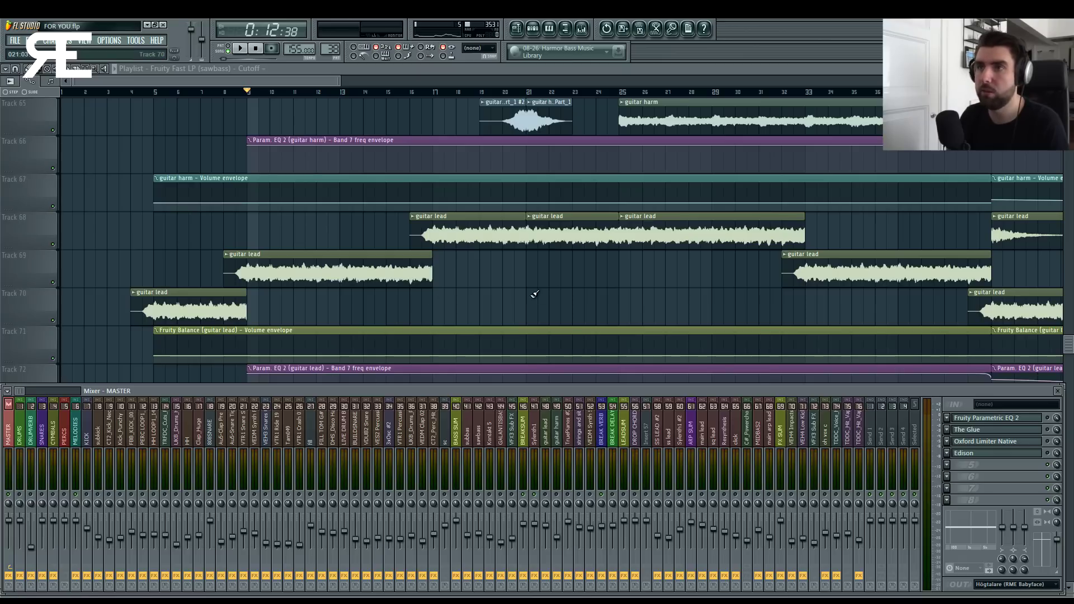
key("space")
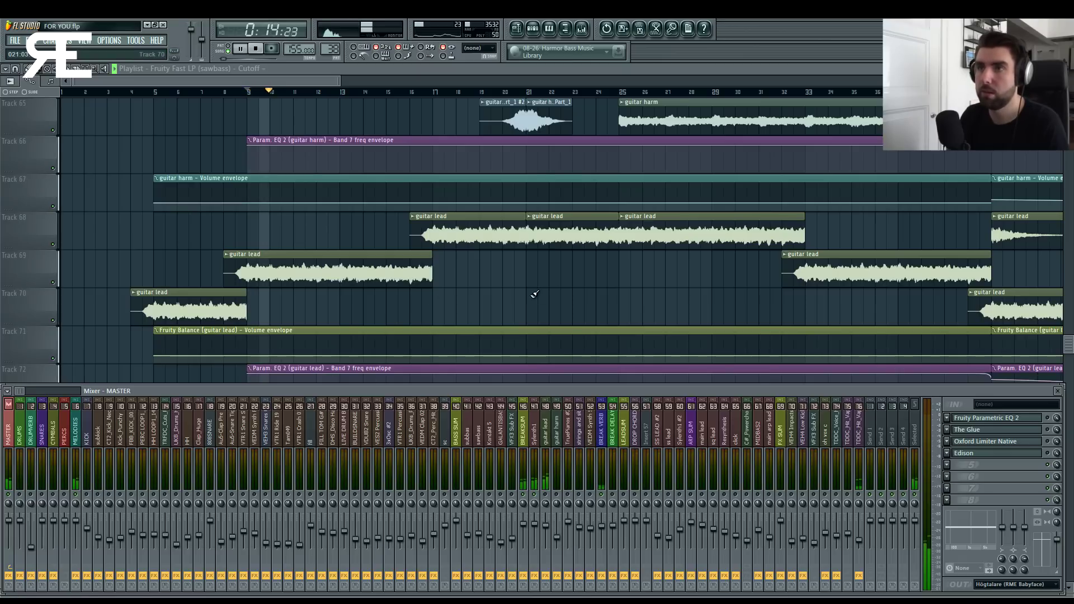
left_click(536, 442)
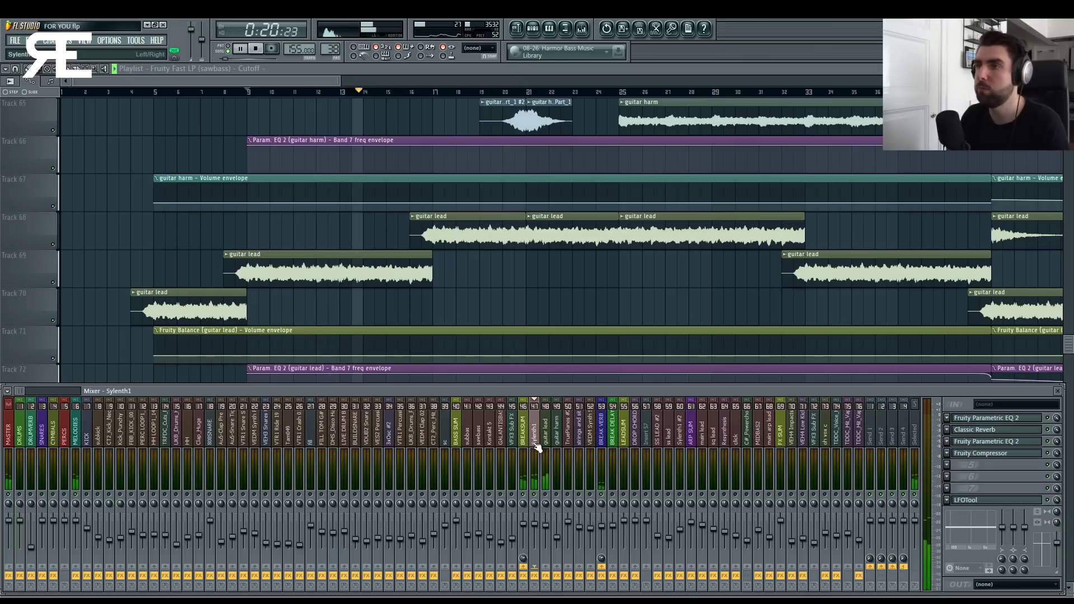
key("space")
Move the playback position to bar 17 and play from there while watching the mixer levels.
key("F9")
left_click(435, 93)
key("F9")
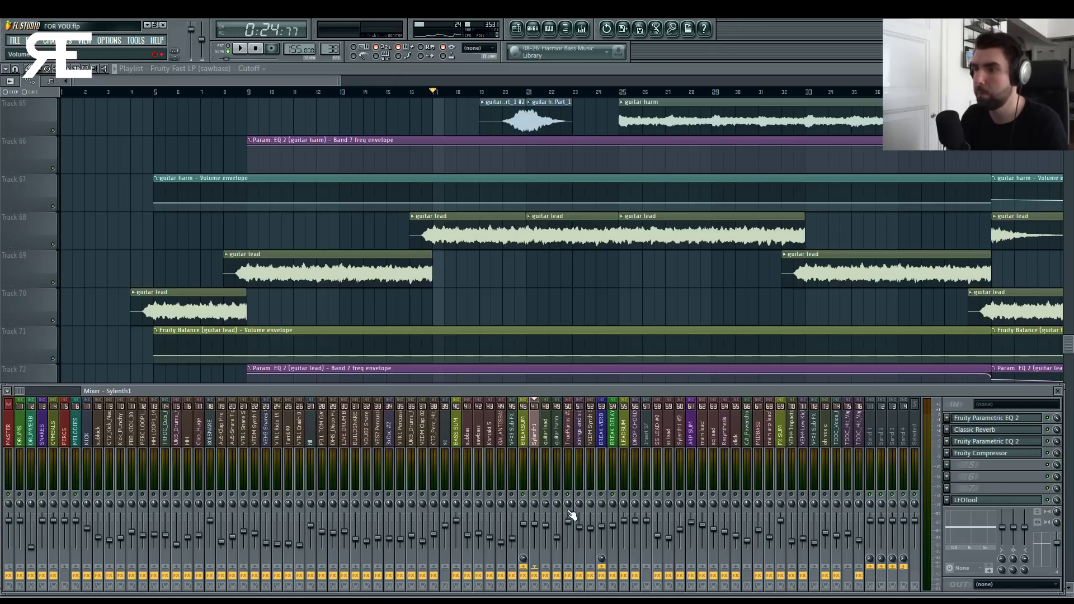
key("space")
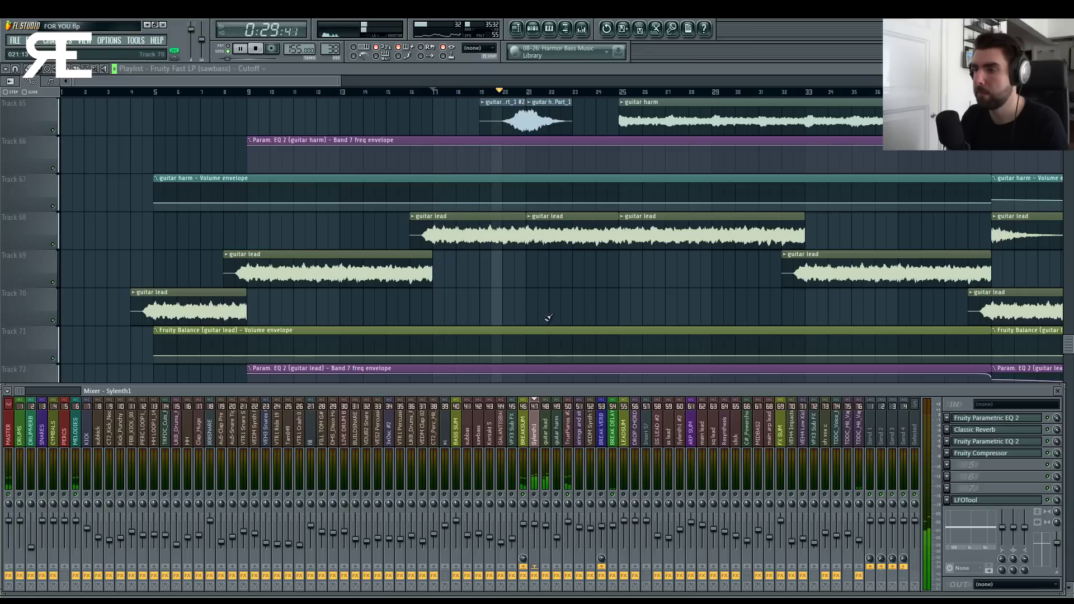
Move the playback position to bar 25 and play the guitar harm section with the mixer shown.
key("F9")
left_click_drag(299, 88, 350, 94)
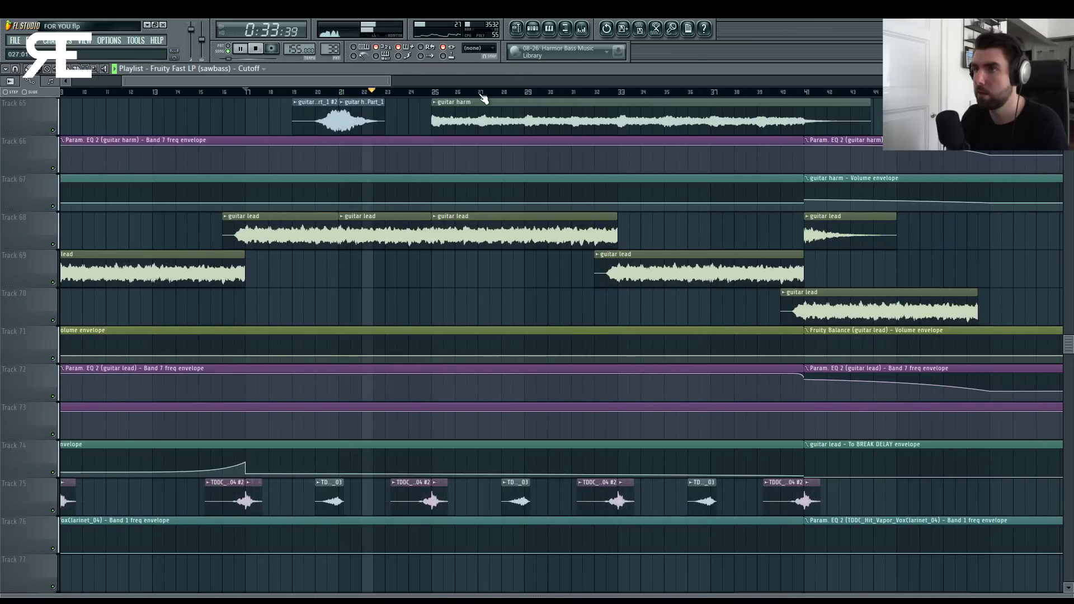
left_click(433, 92)
key("space")
key("F9")
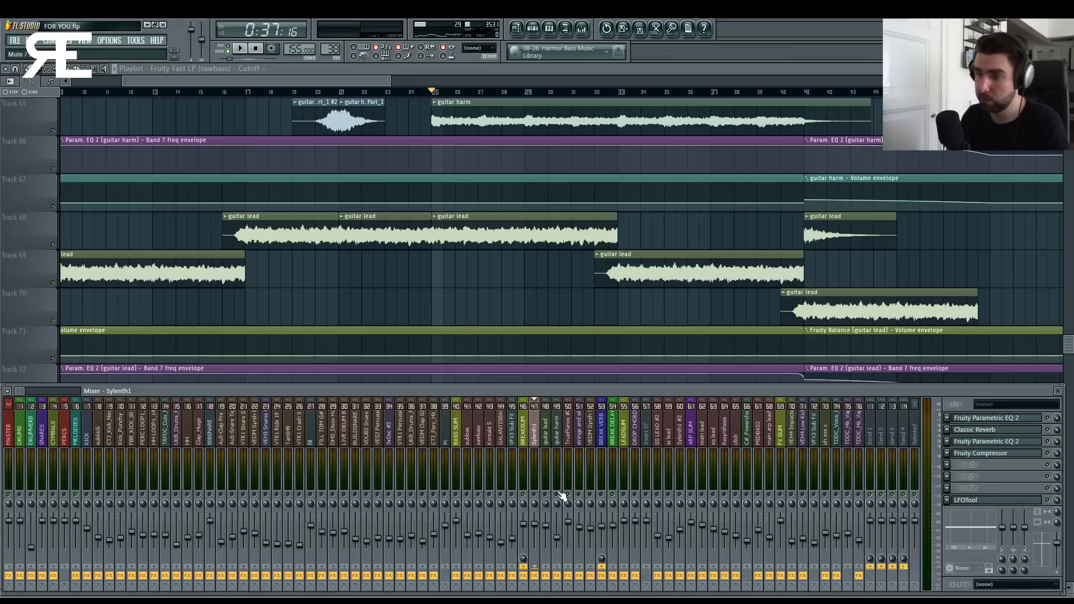
key("space")
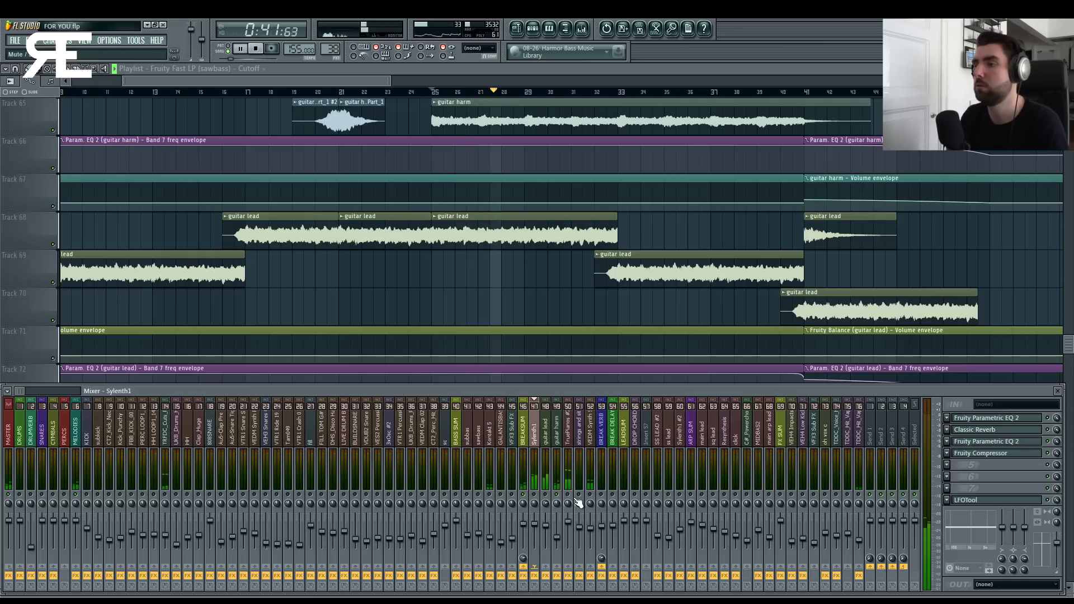
key("space")
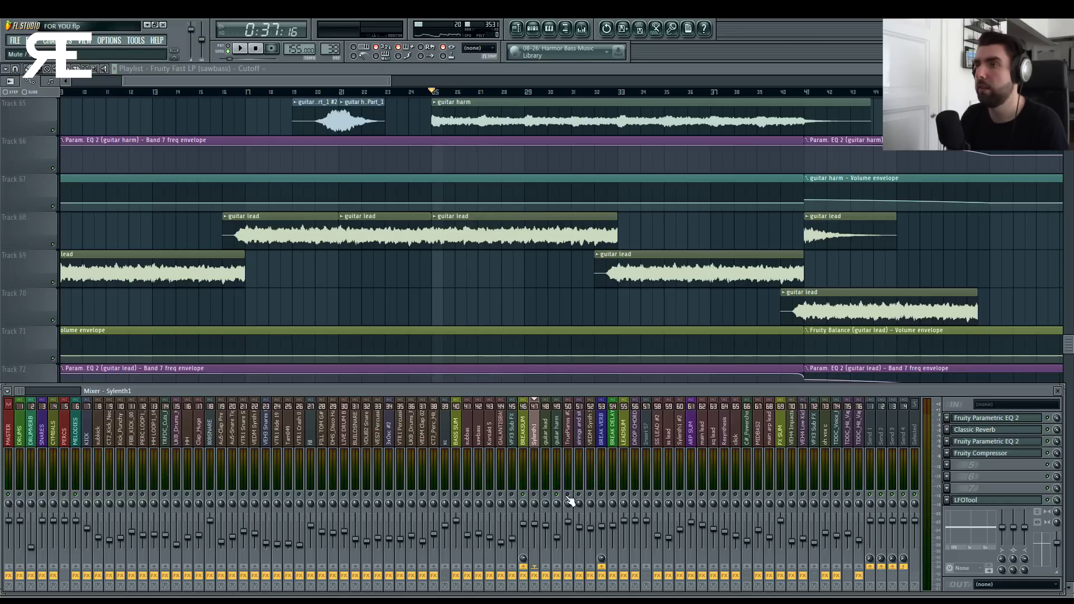
Replay the section from bar 25 and select the VEDM Synth Shot 020 C mixer track.
key("space")
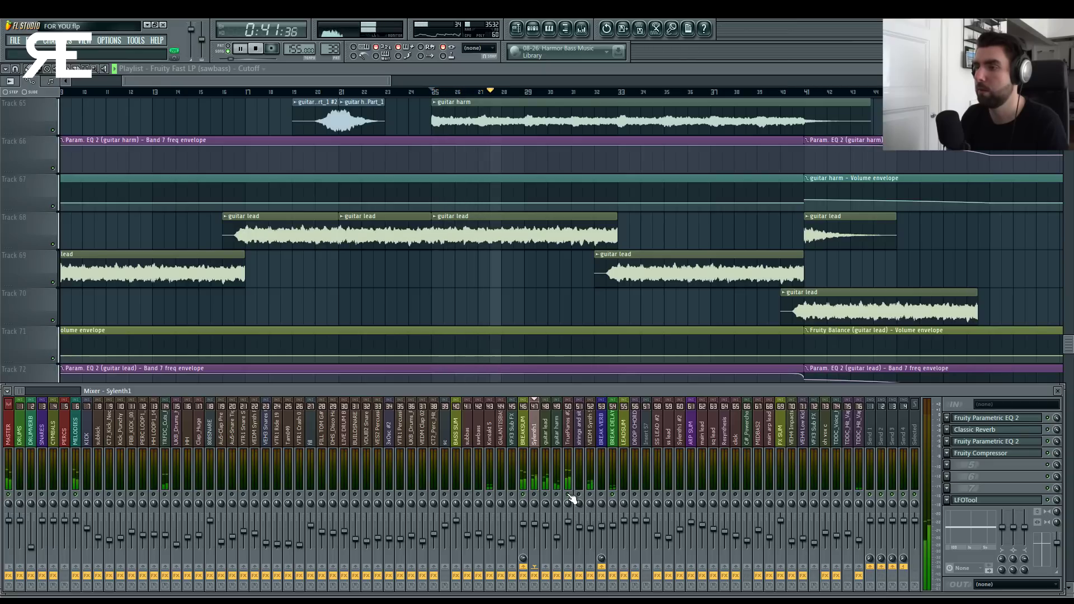
key("space")
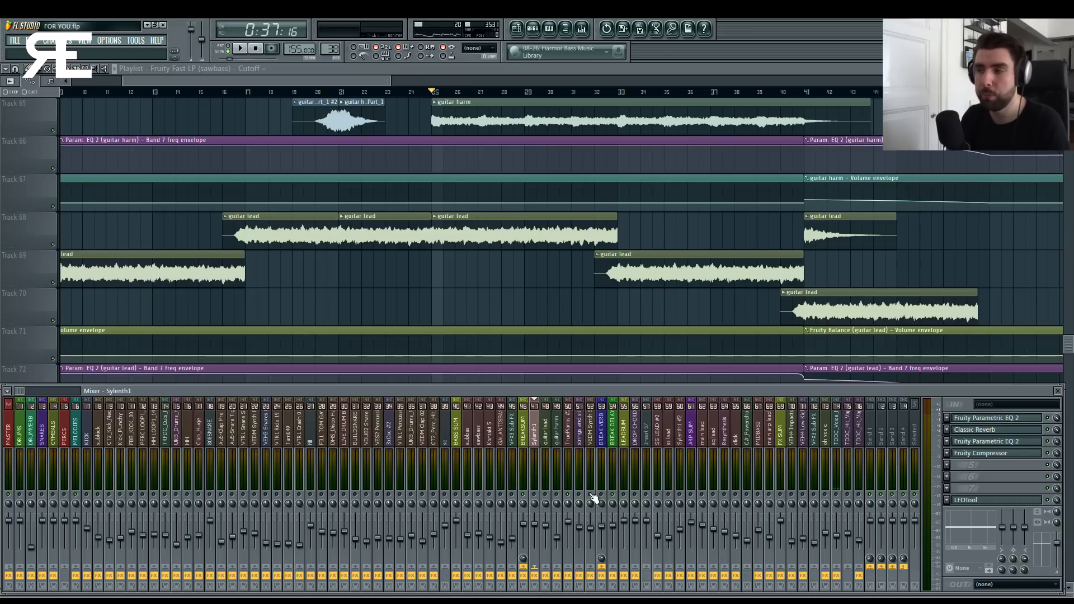
left_click(593, 426)
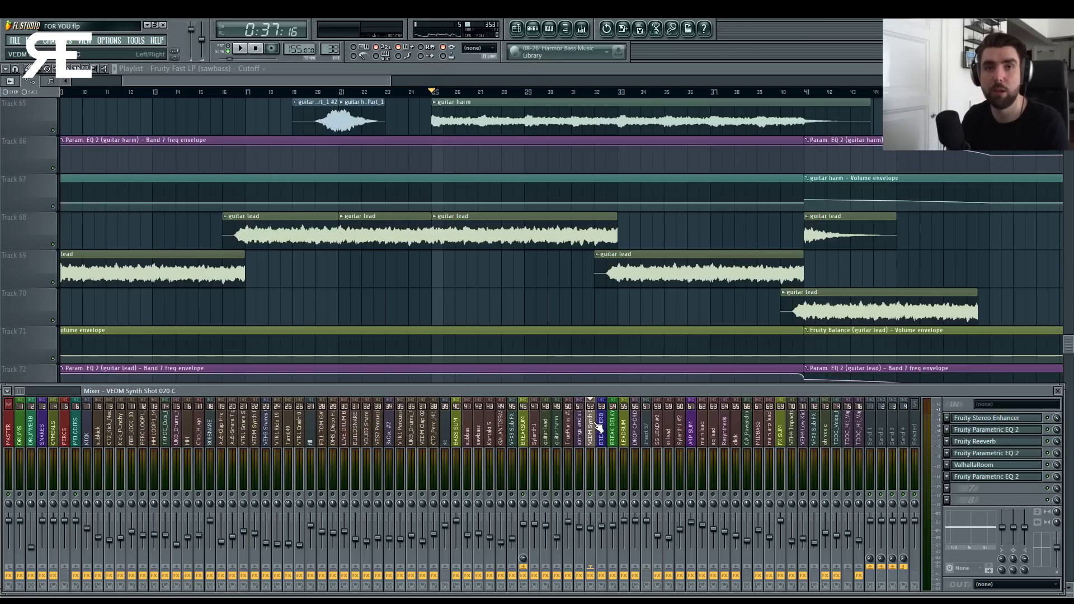
key("space")
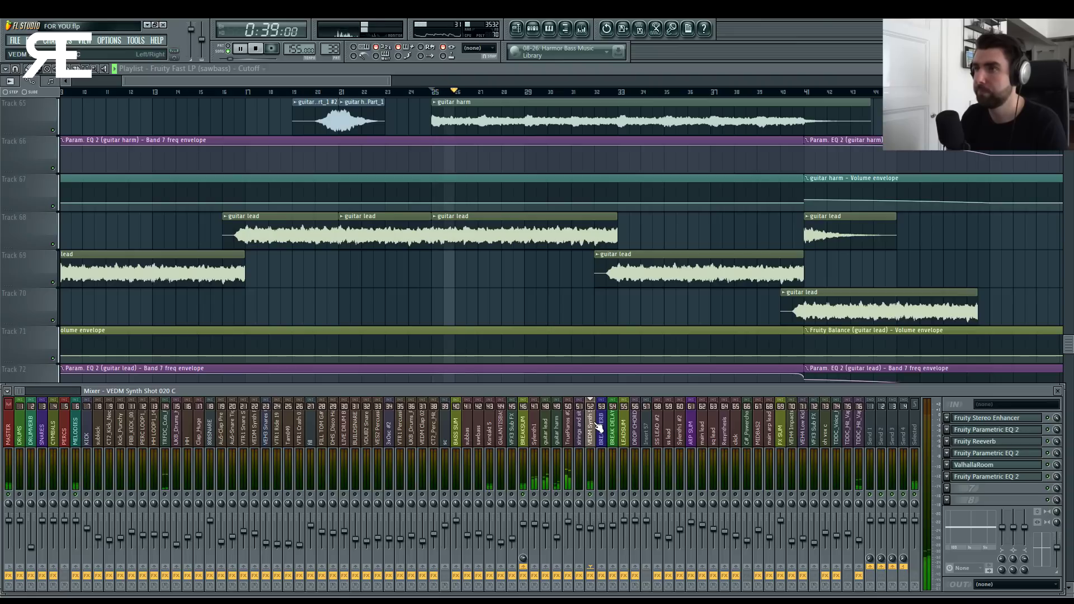
key("space")
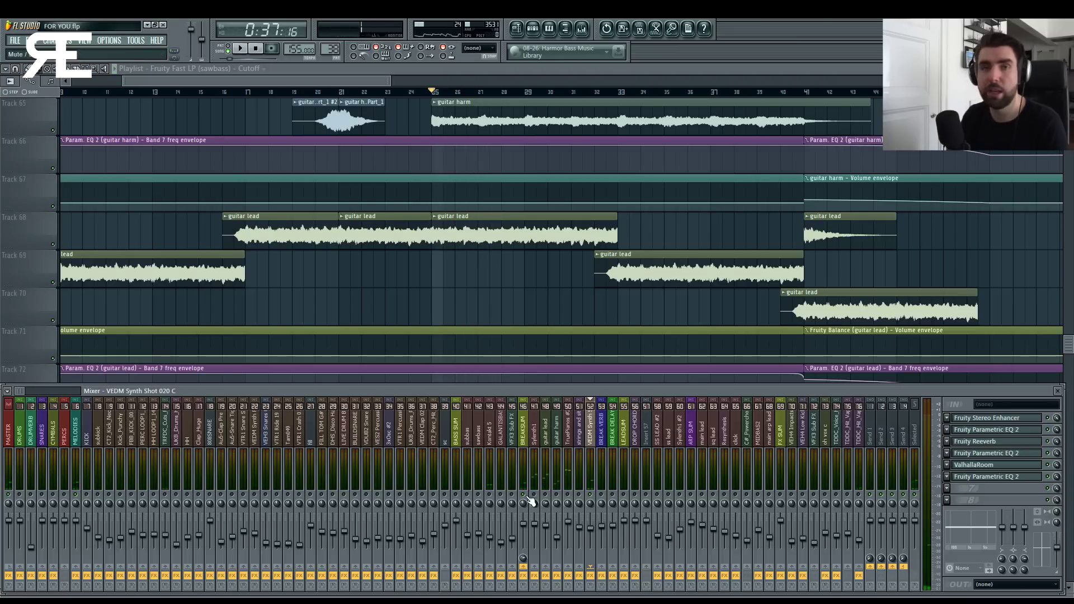
Play the bar 25 section two more times to compare the mixer track levels, then stop playback.
key("space")
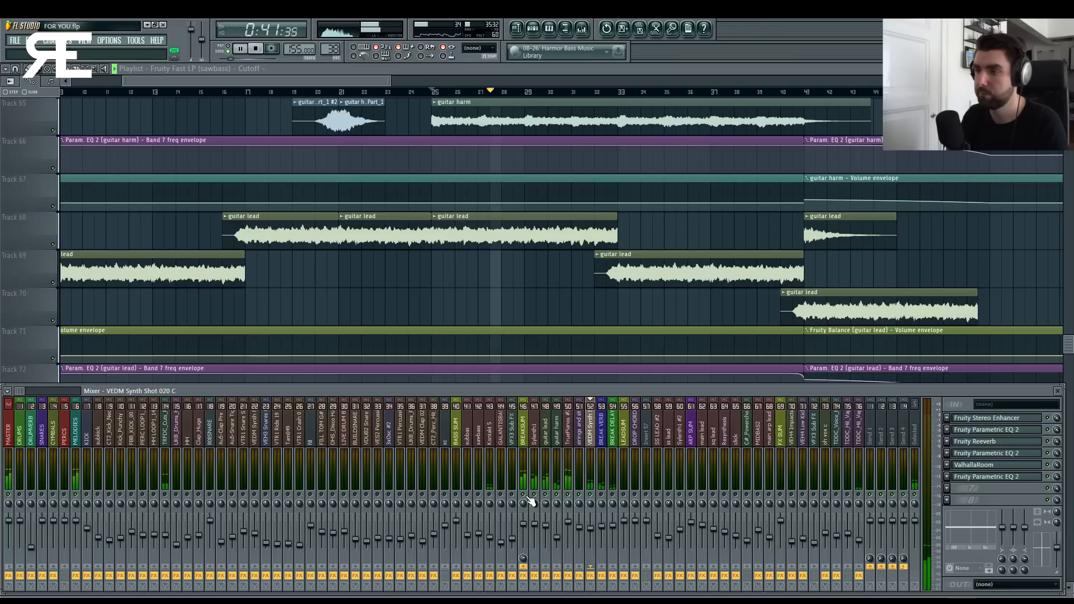
key("space")
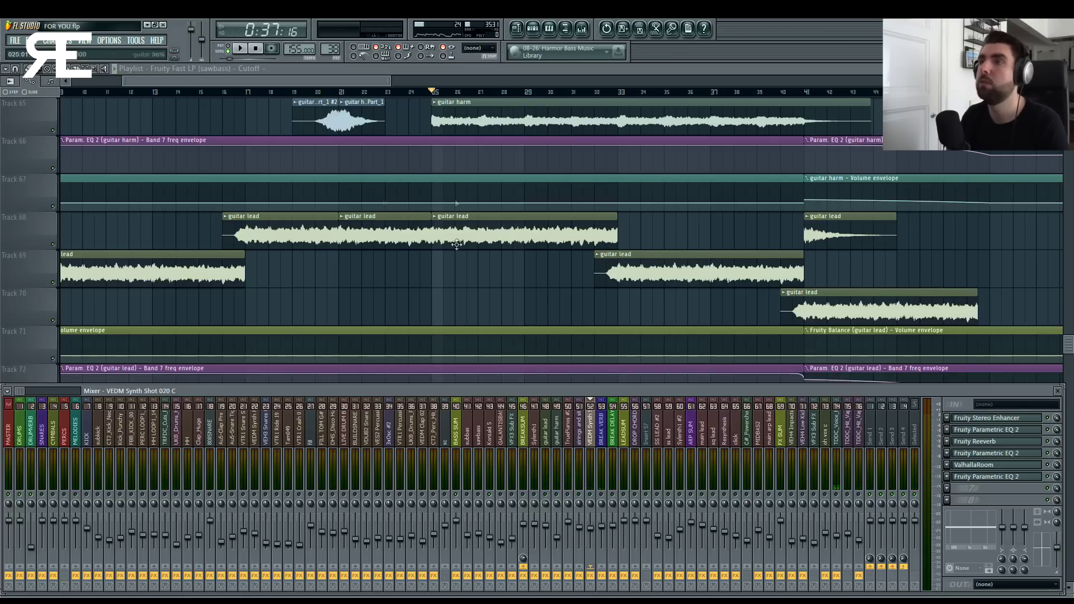
key("space")
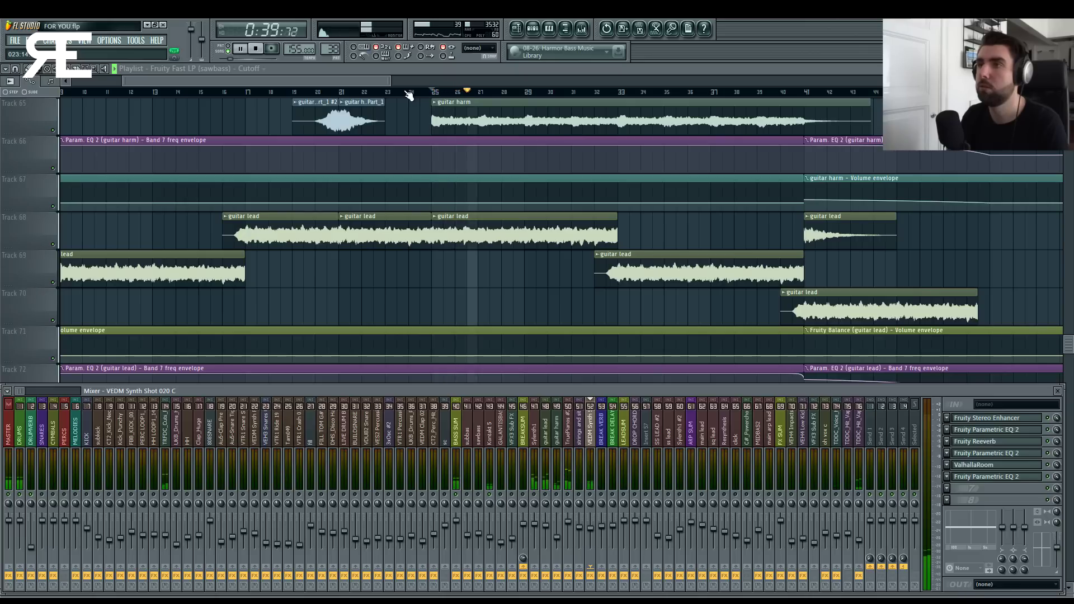
scroll(407, 94, "down", 2)
scroll(407, 94, "down", 1)
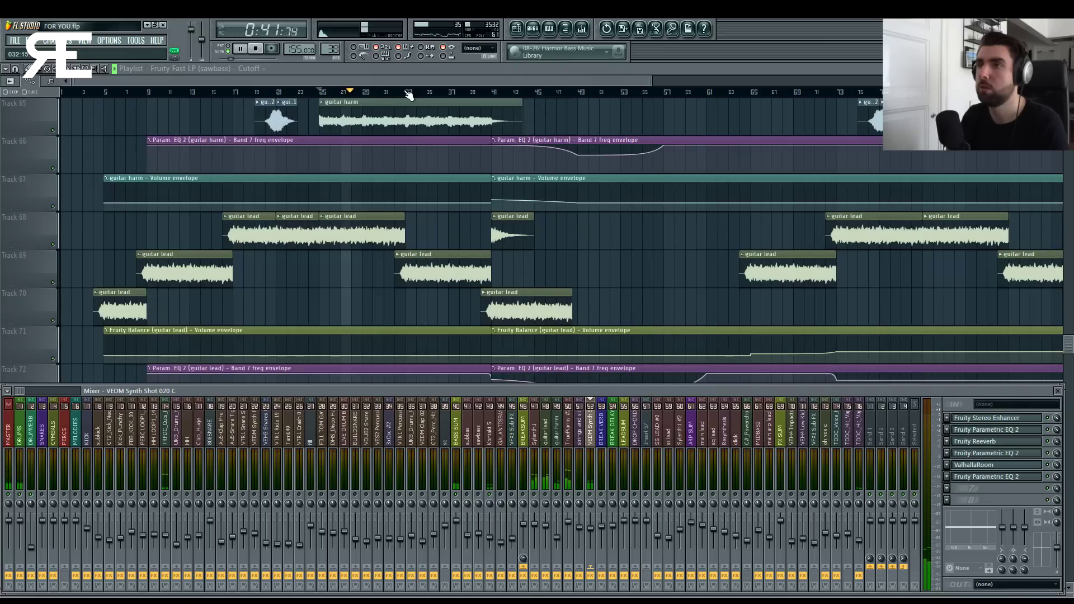
key("space")
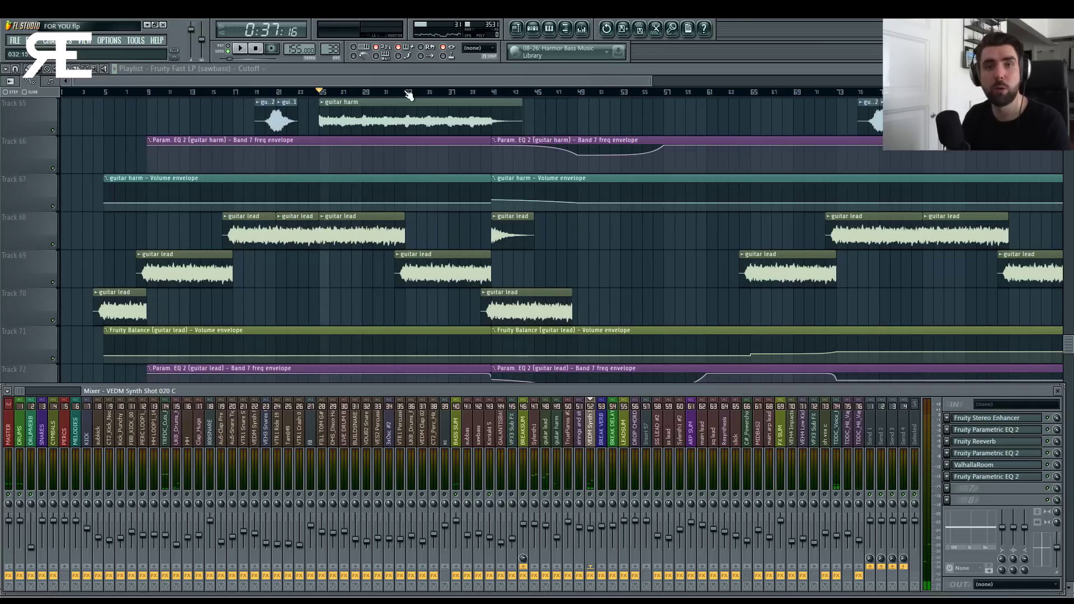
Set the playback position to bar 41 and examine the build and drum tracks, including LIVE DRUM BUILD 1.
scroll(408, 96, "down", 2)
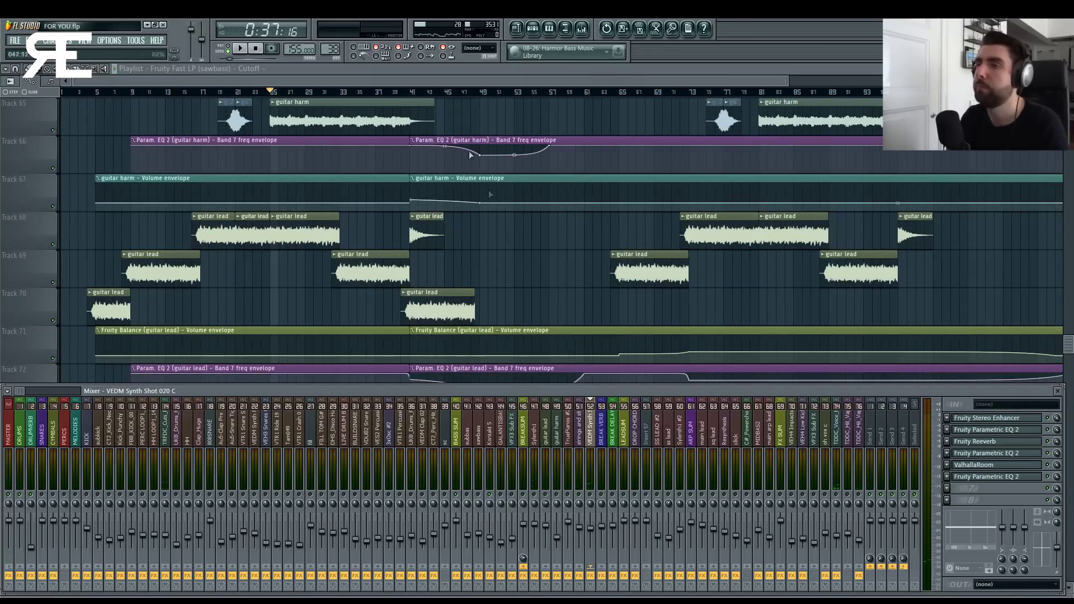
key("F9")
scroll(521, 276, "down", 1)
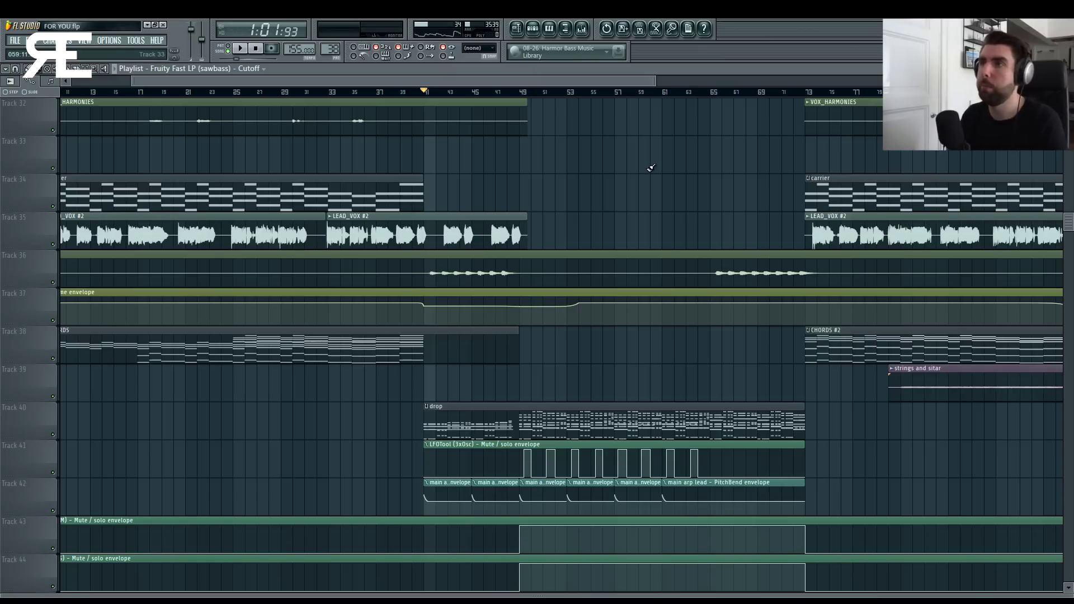
scroll(591, 161, "up", 3)
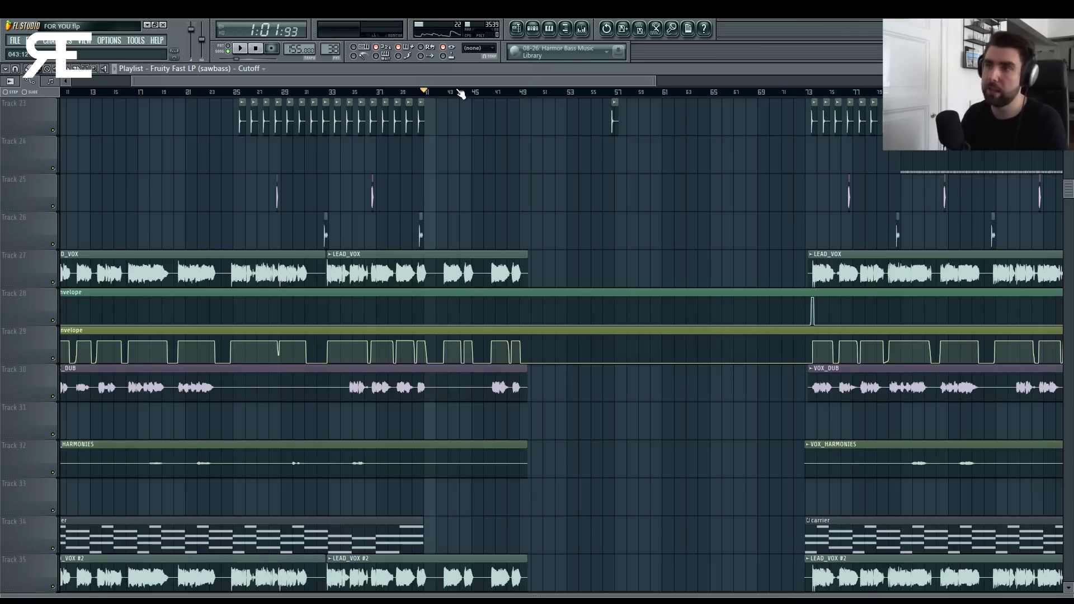
scroll(483, 261, "up", 7)
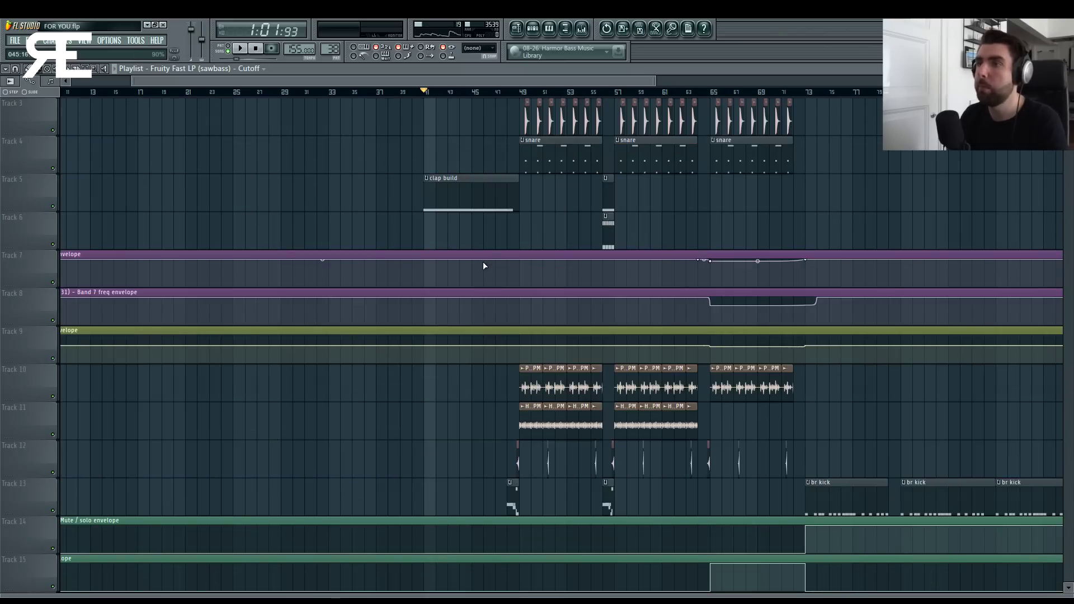
scroll(484, 261, "down", 2)
scroll(484, 260, "down", 2)
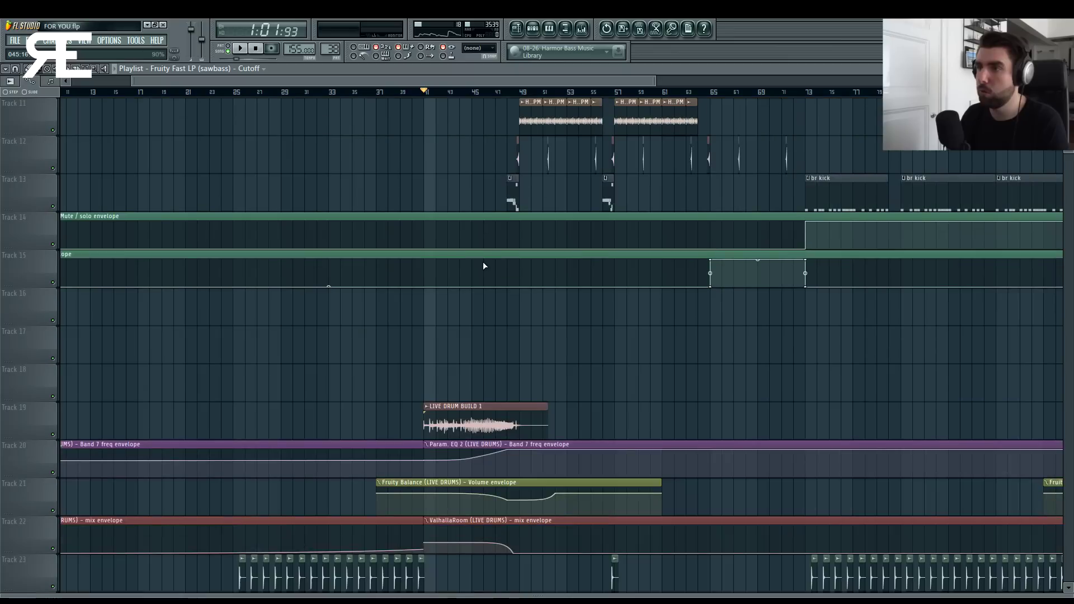
Bring the first mixer tracks into view and play the build-up from bar 41, then stop and hide the mixer.
left_click(581, 28)
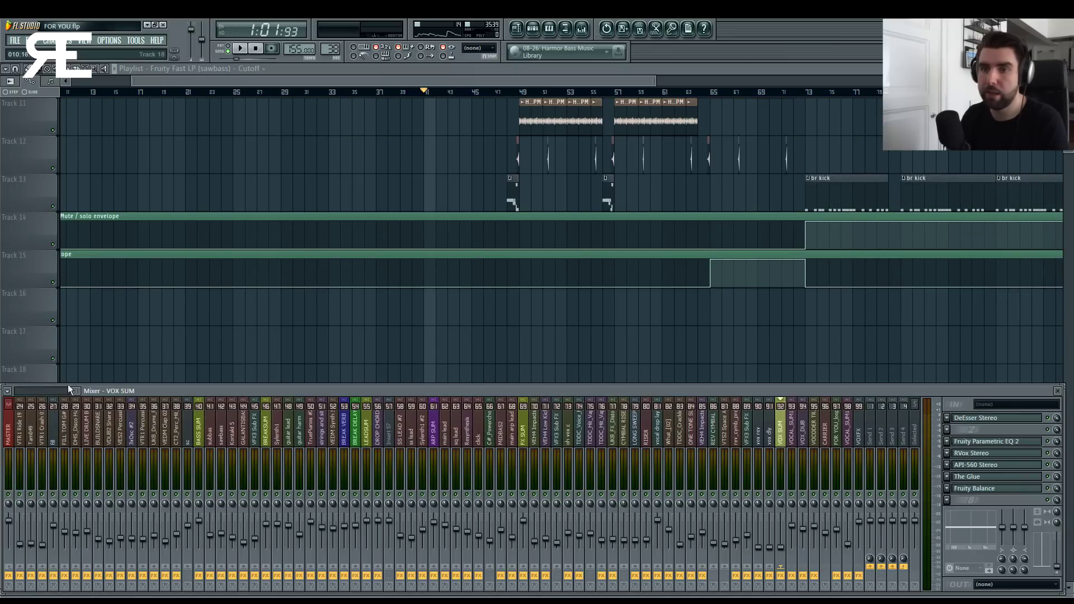
left_click_drag(68, 390, 20, 391)
key("space")
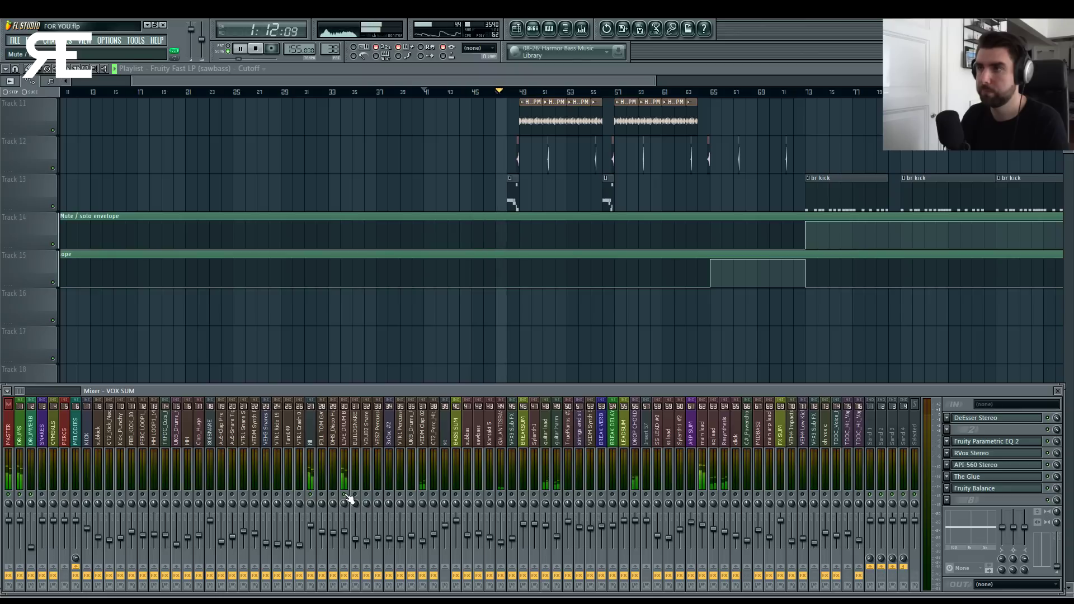
key("space")
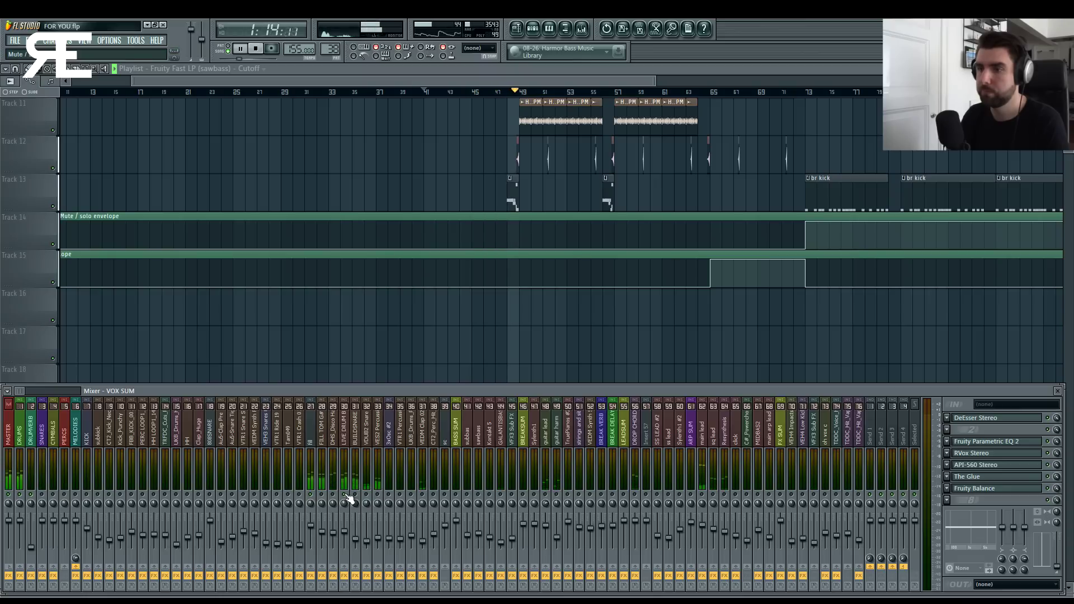
key("F9")
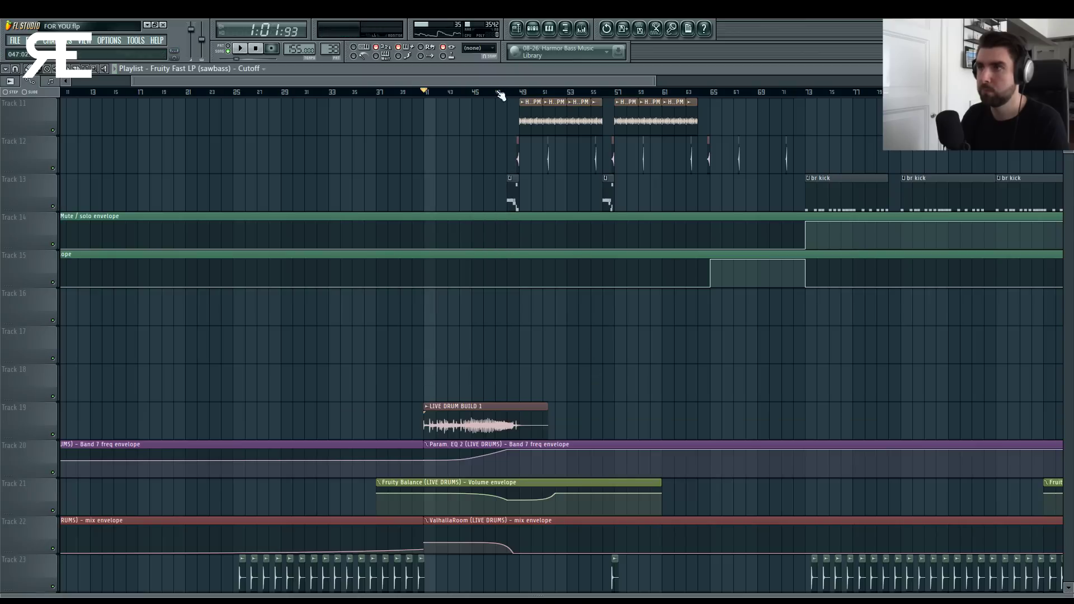
Set the playback position to bar 49 and examine the drop's tracks and automation envelopes, then show the mixer.
scroll(501, 95, "down", 3)
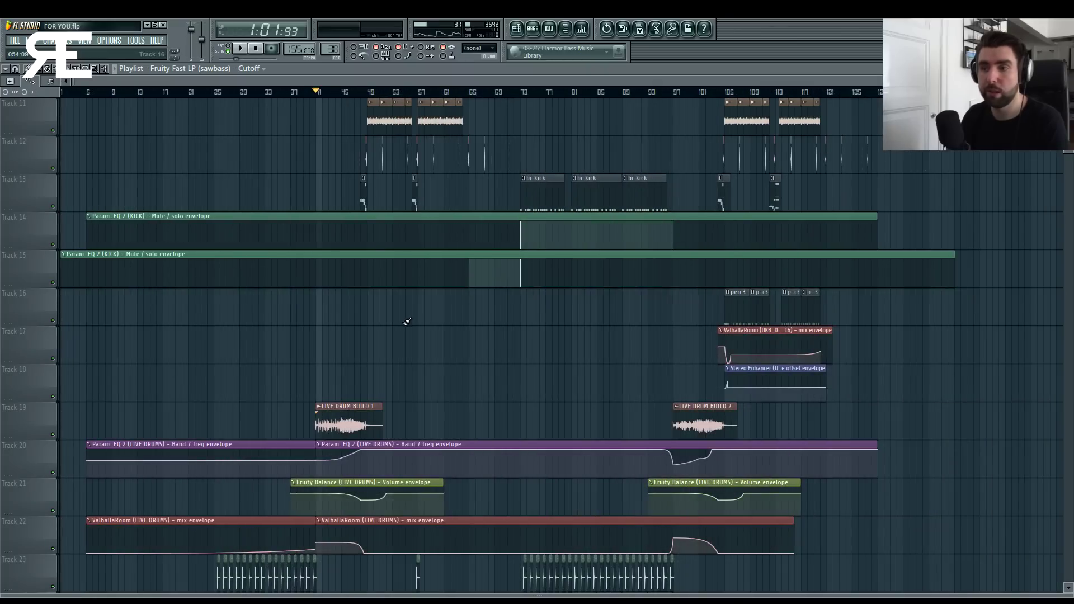
scroll(402, 322, "down", 6)
scroll(407, 322, "down", 2)
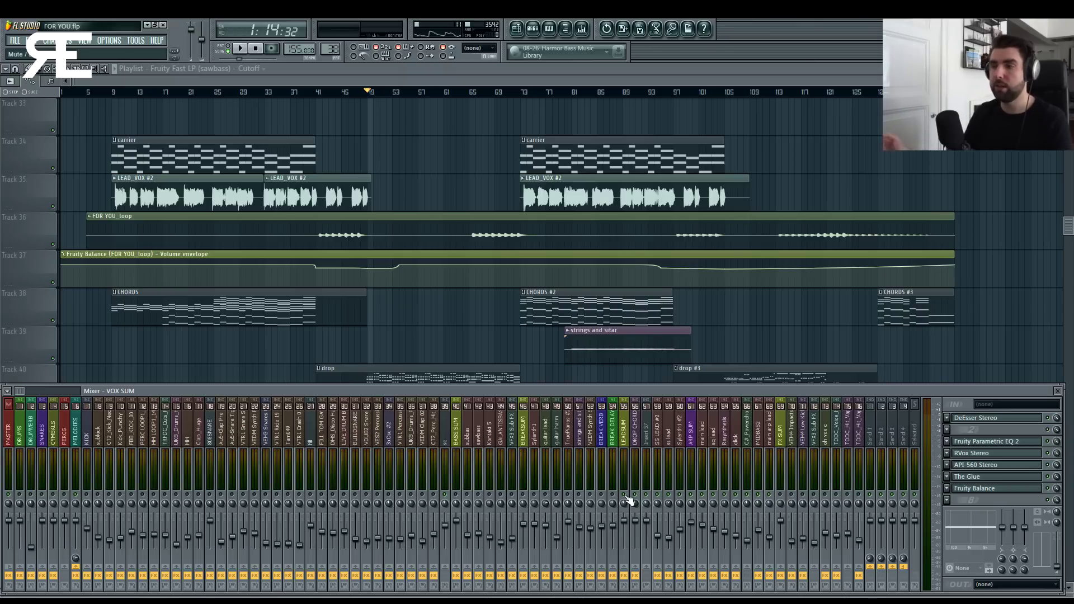
key("F9")
scroll(432, 302, "down", 3)
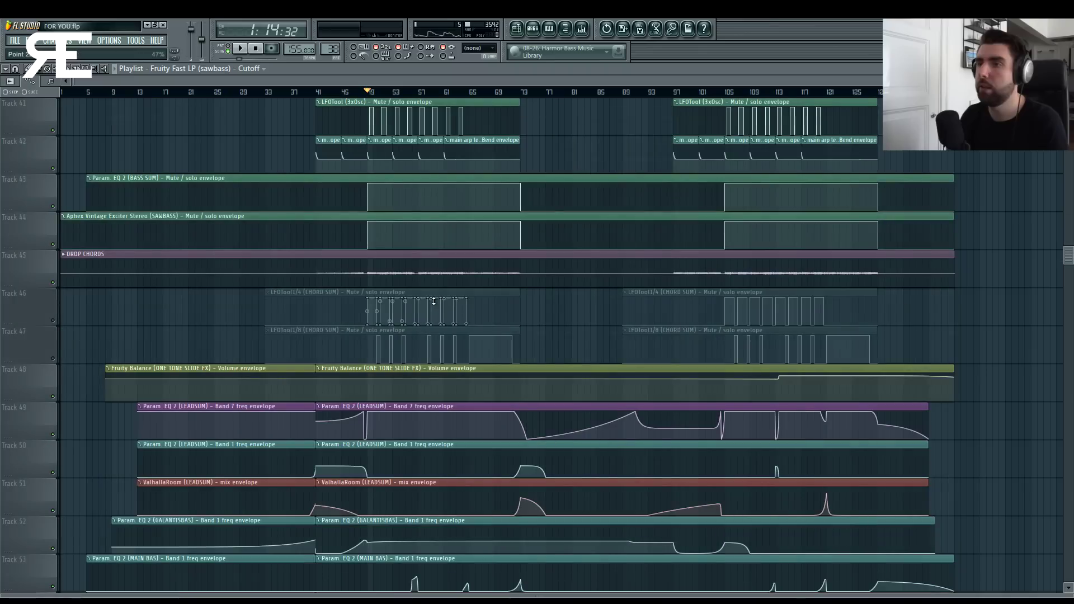
key("F9")
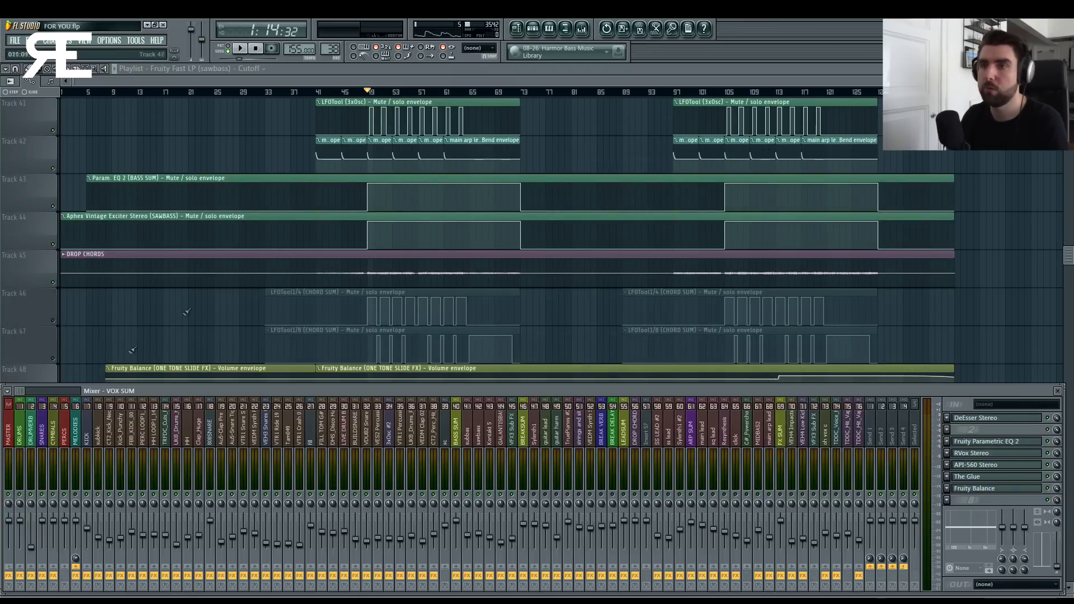
Play the drop from bar 49 with the mixer hidden while viewing its first drum tracks, then stop and show the mixer.
key("Right")
key("Right")
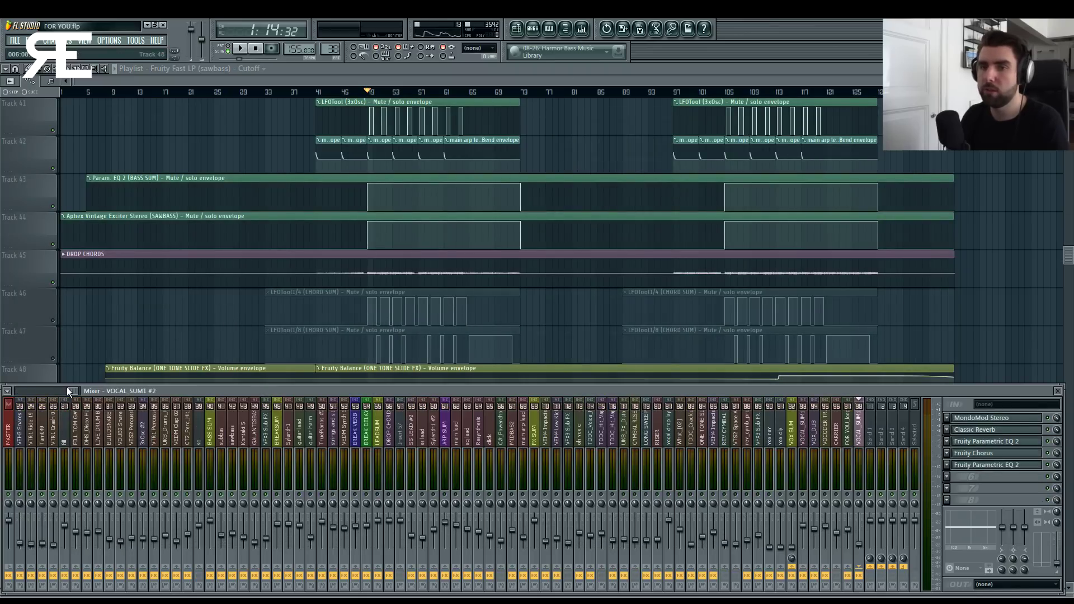
key("F9")
key("space")
scroll(426, 98, "up", 10)
scroll(380, 94, "up", 8)
scroll(385, 97, "down", 3)
key("space")
left_click(582, 28)
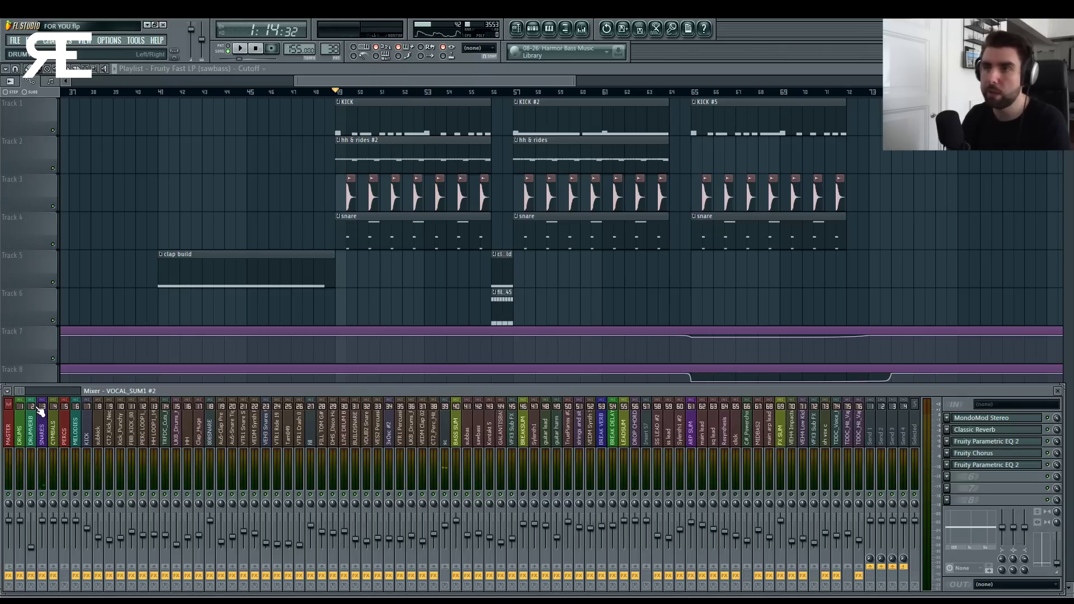
Play the drop's opening from bar 49 several times, checking the levels of the kick layers in the mixer.
key("space")
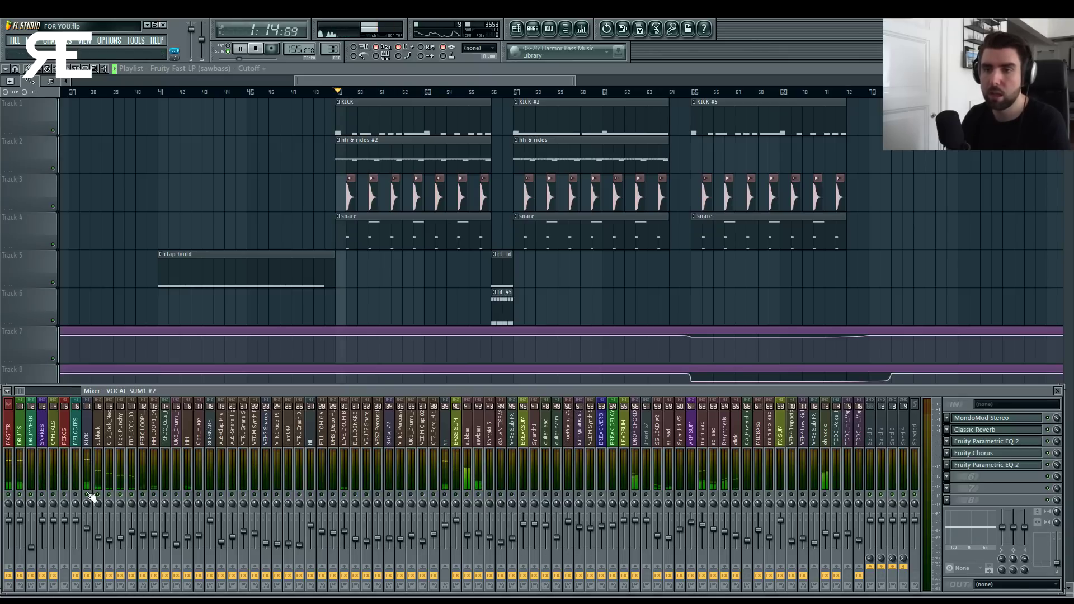
key("space")
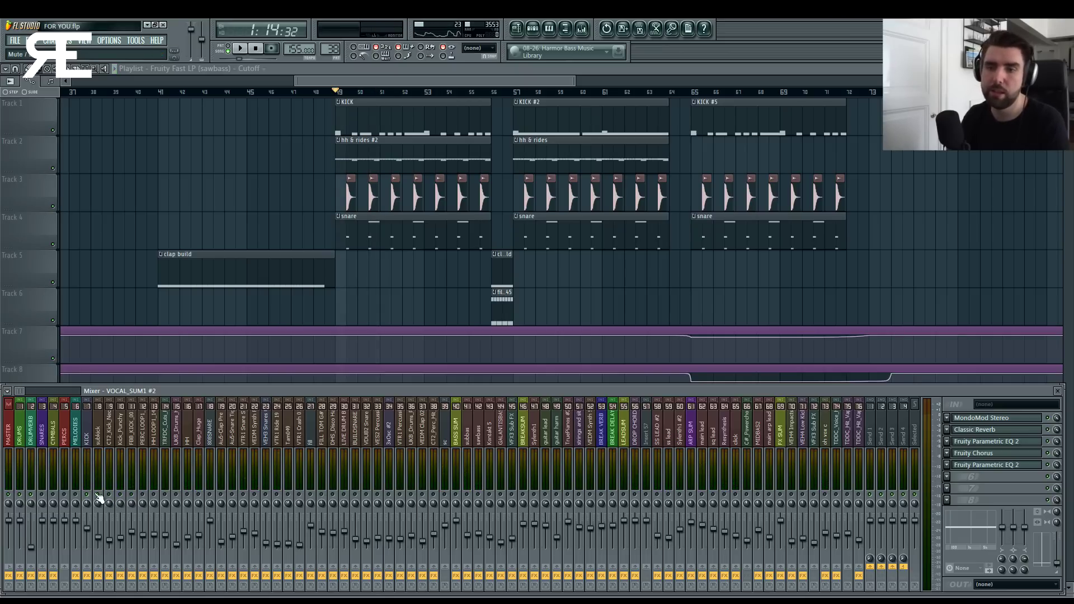
key("space")
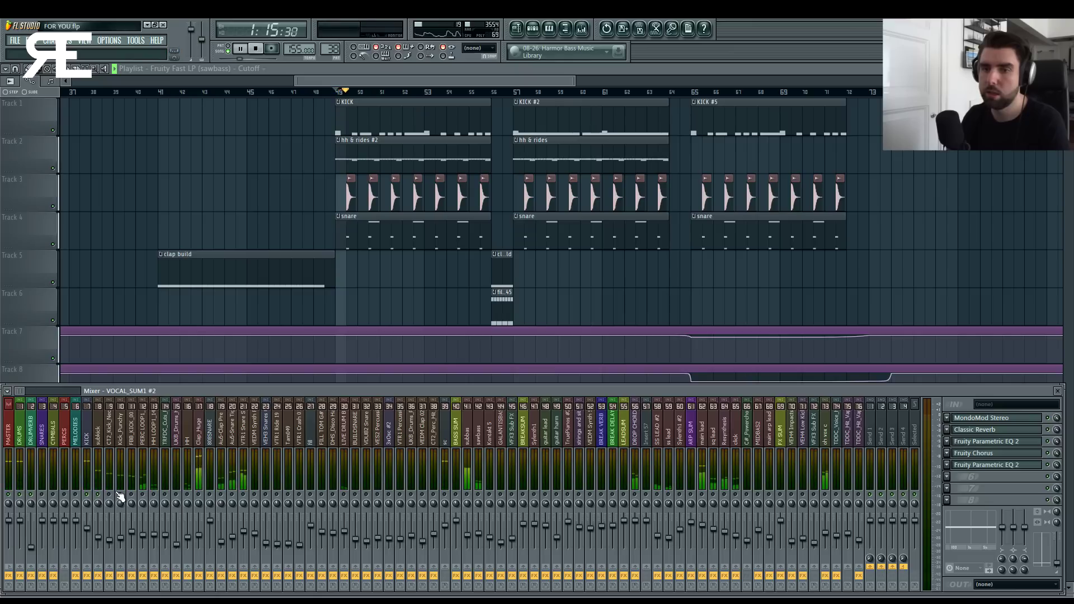
key("space")
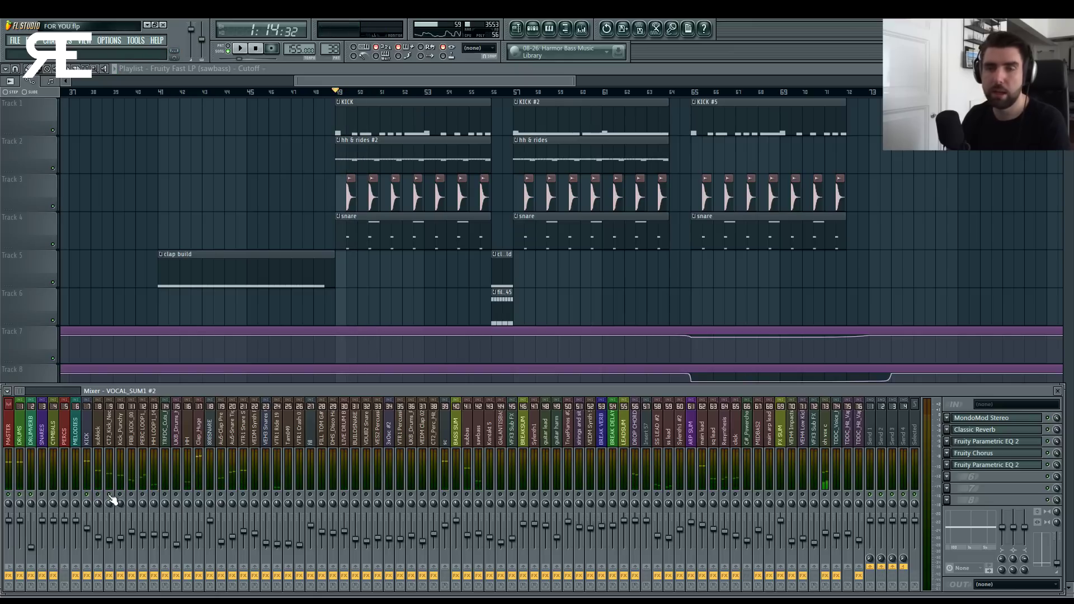
key("space")
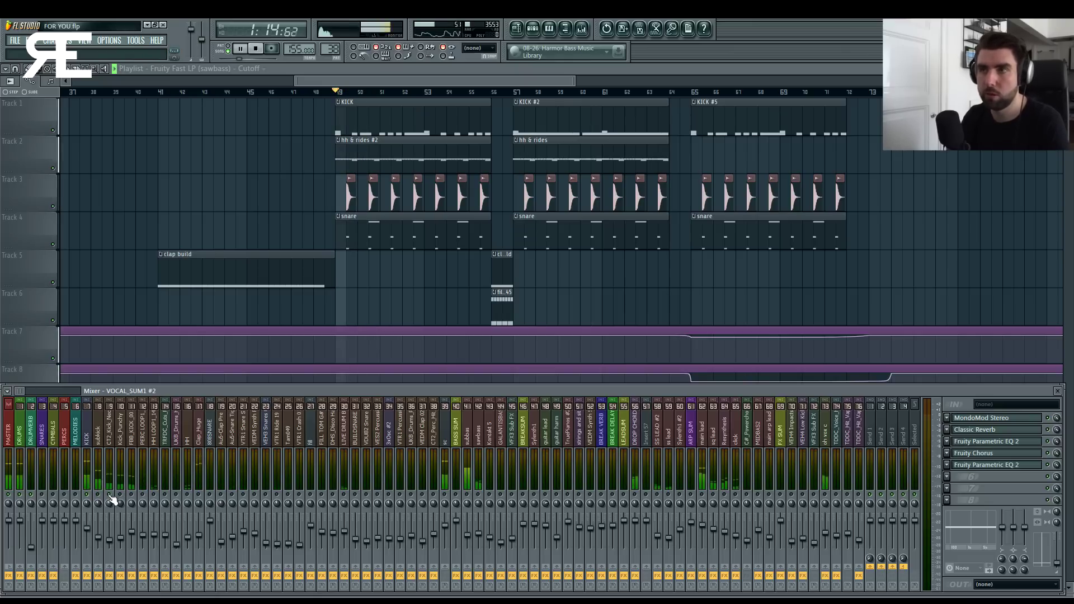
key("space")
key("space")
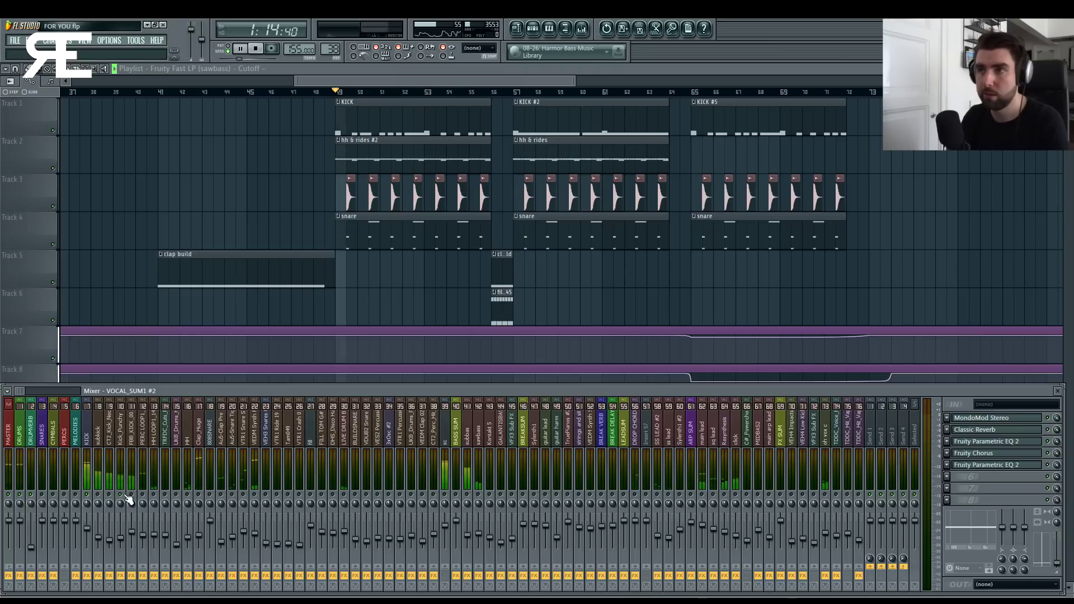
key("space")
Select the FBB_KICK_001_E mixer track to view its effects, and replay the drop twice while watching the drum levels.
left_click(132, 433)
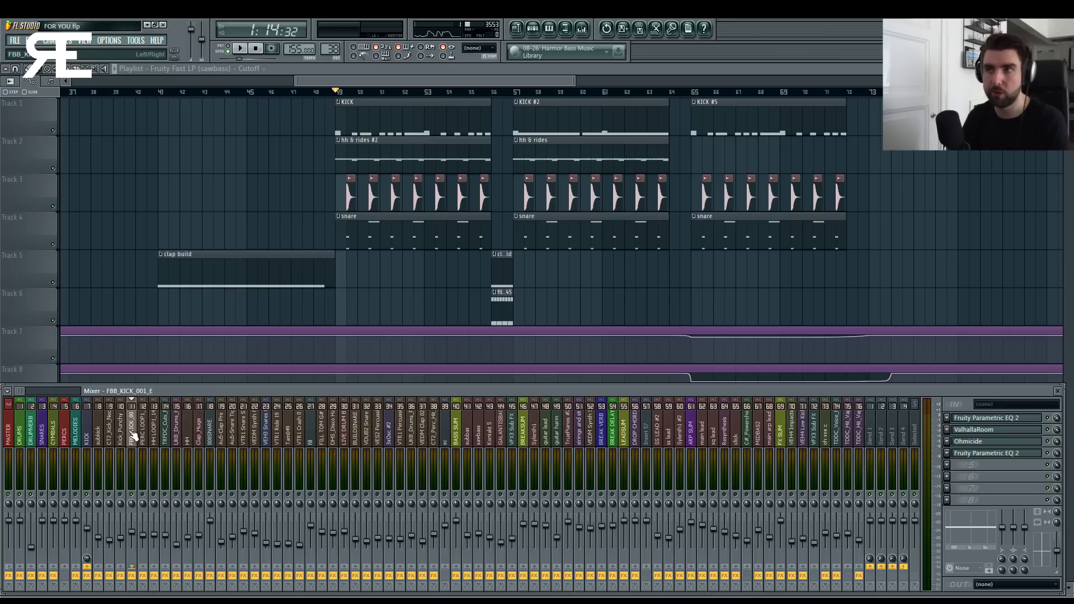
key("space")
key("space")
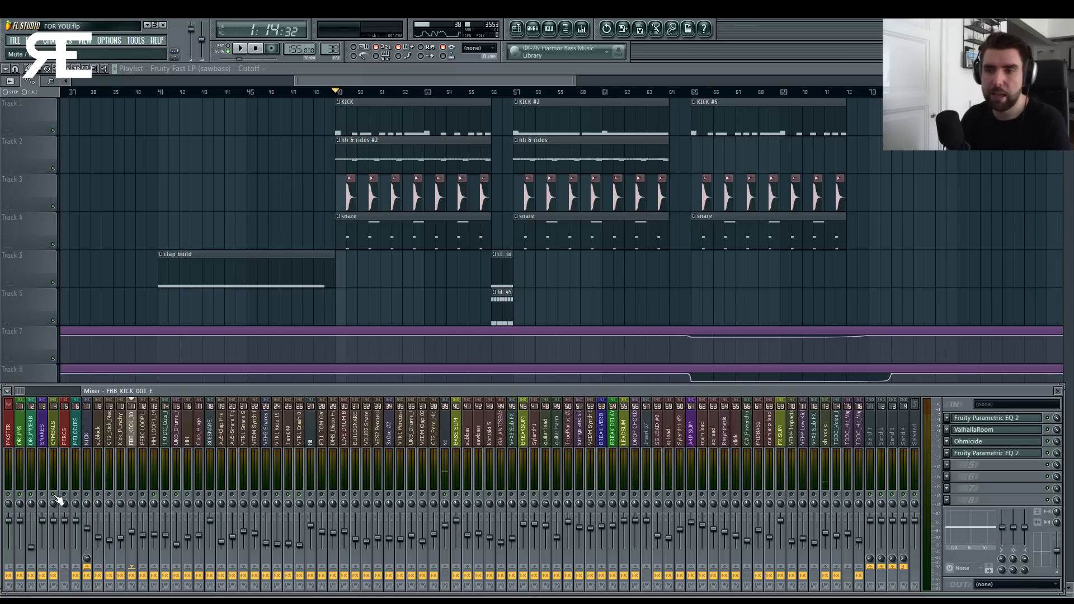
key("space")
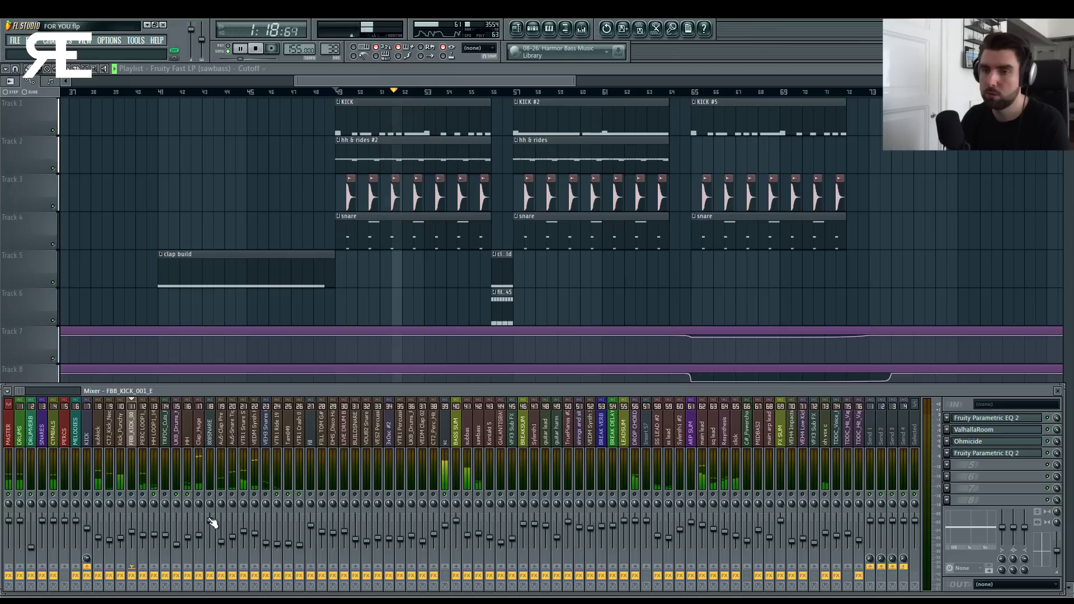
key("space")
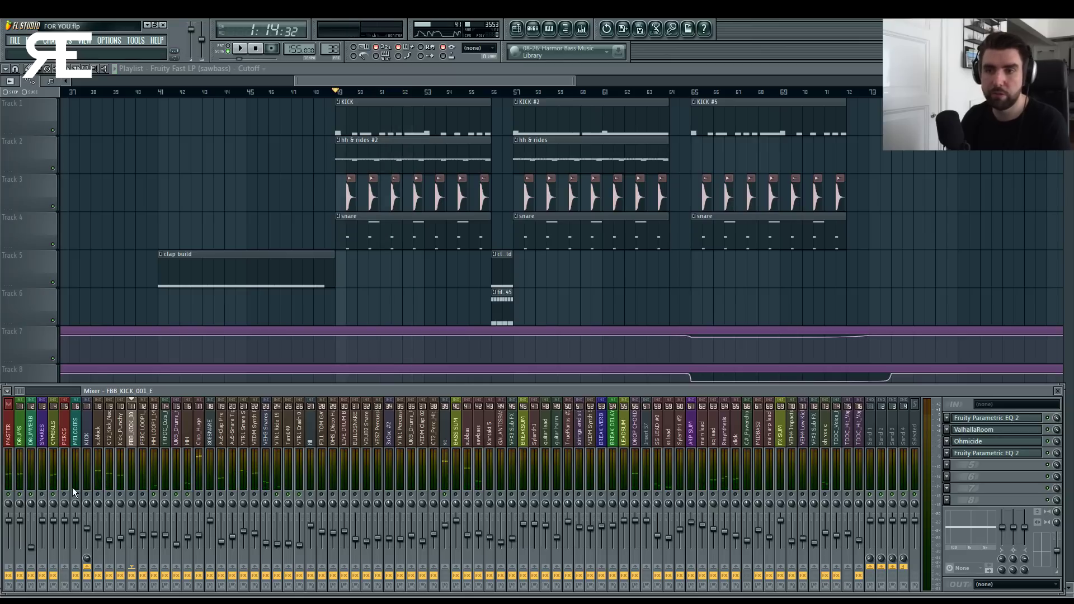
Examine the percussion and hi-hat loop clips on tracks 10 and 11, playing the drop and checking the mixer levels.
key("F9")
scroll(392, 291, "down", 4)
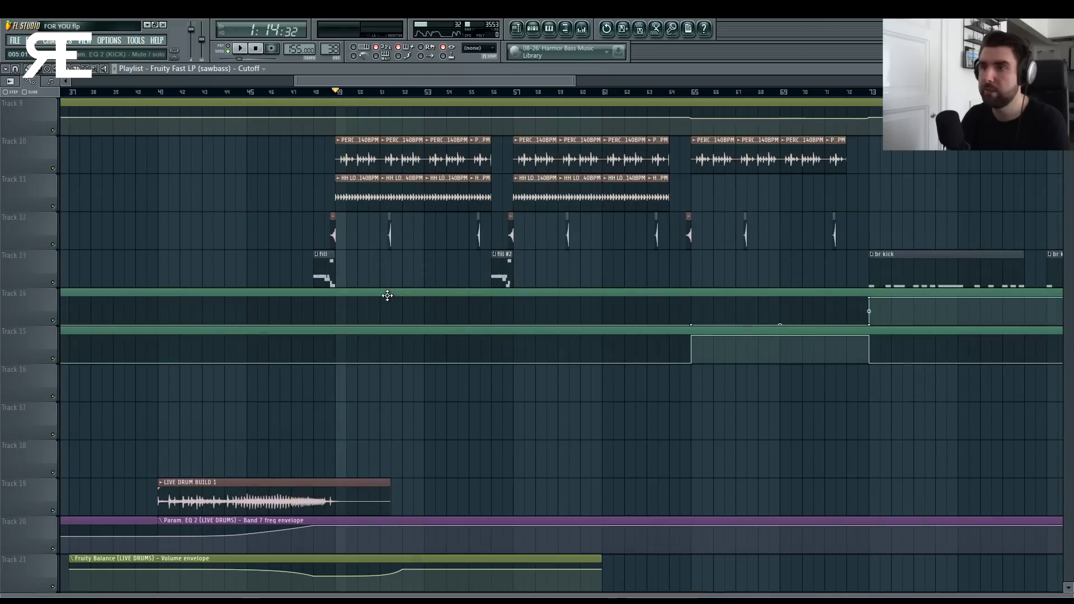
key("space")
key("F9")
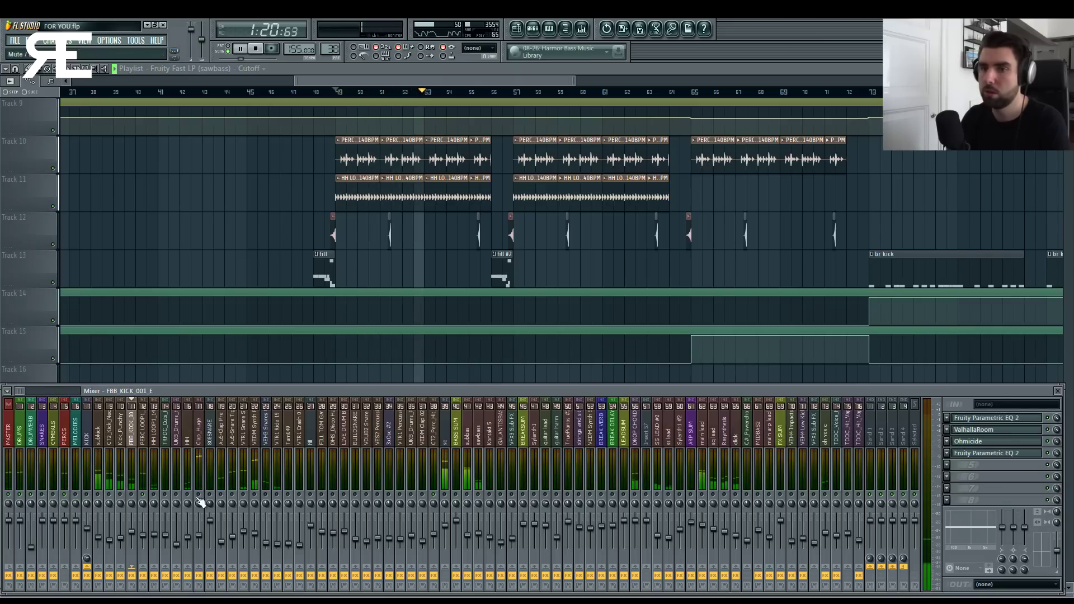
key("space")
key("F9")
scroll(246, 228, "up", 3)
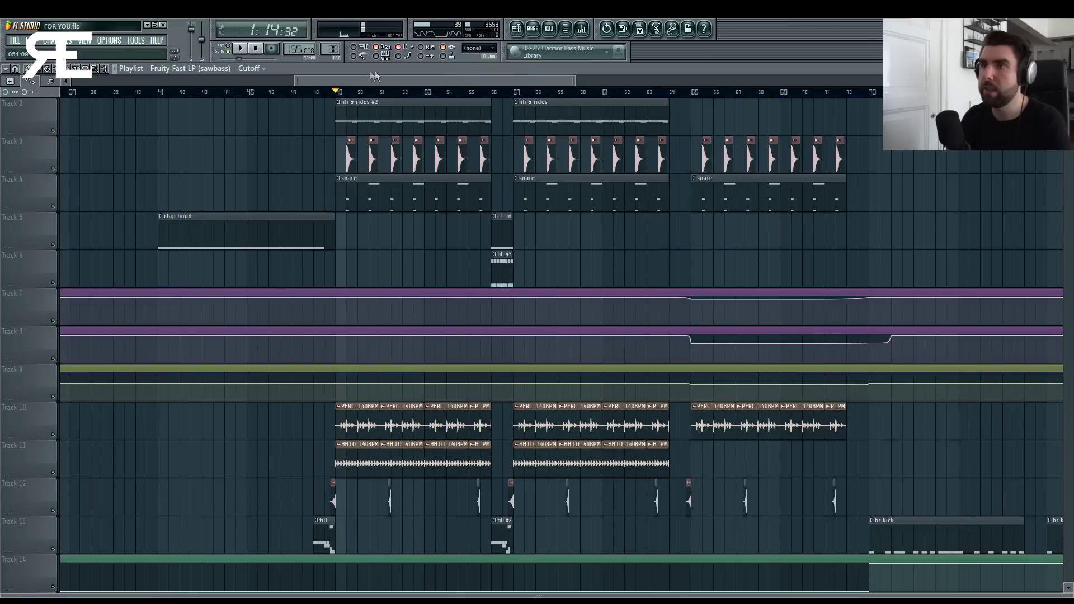
Show the mixer and play the drop from bar 49 to check the clap and snare levels, then stop.
key("F9")
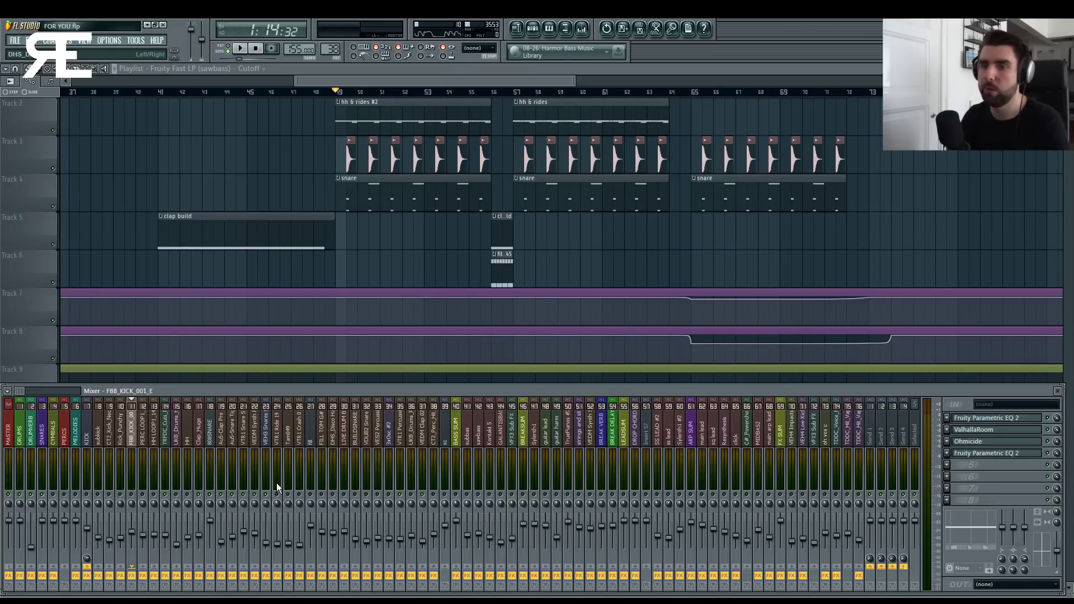
key("space")
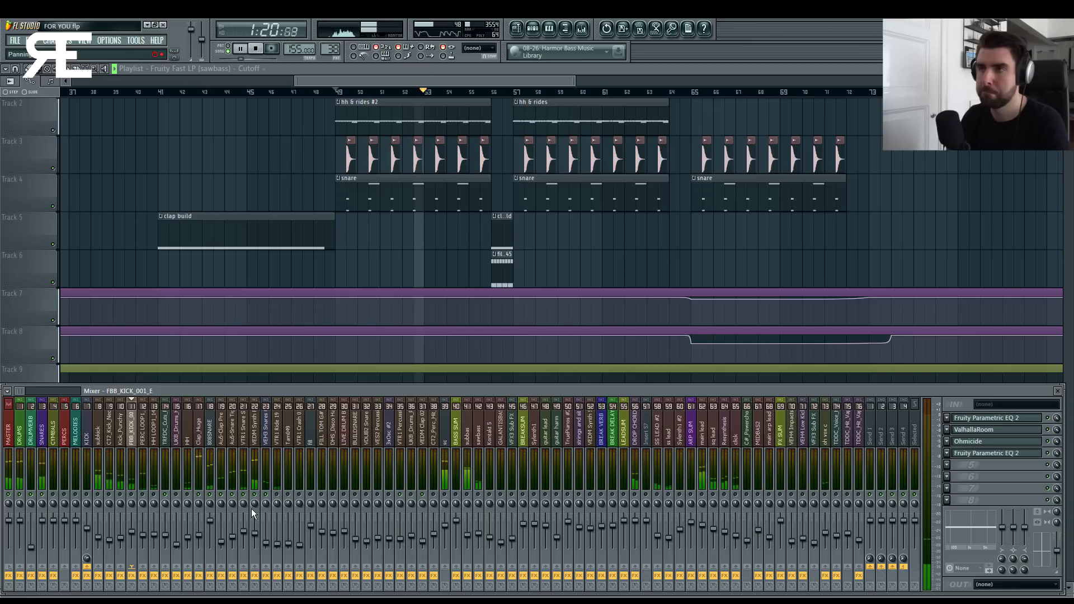
key("space")
Set the playback position to the first Clap_Huge clip in bar 49 and play from there with the mixer shown.
scroll(348, 93, "up", 5)
left_click(347, 90)
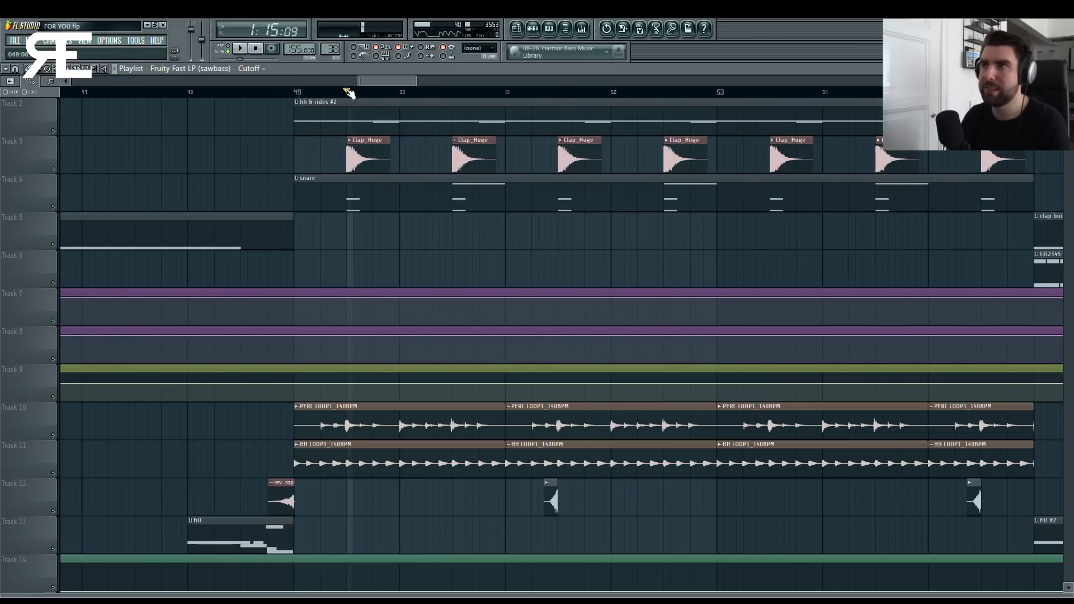
left_click(582, 28)
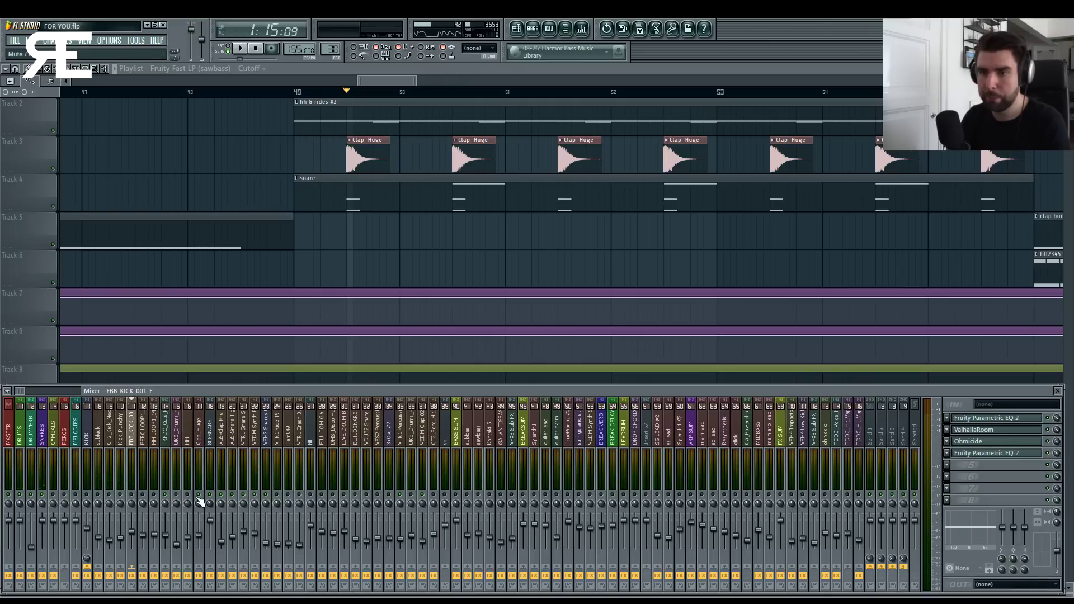
key("space")
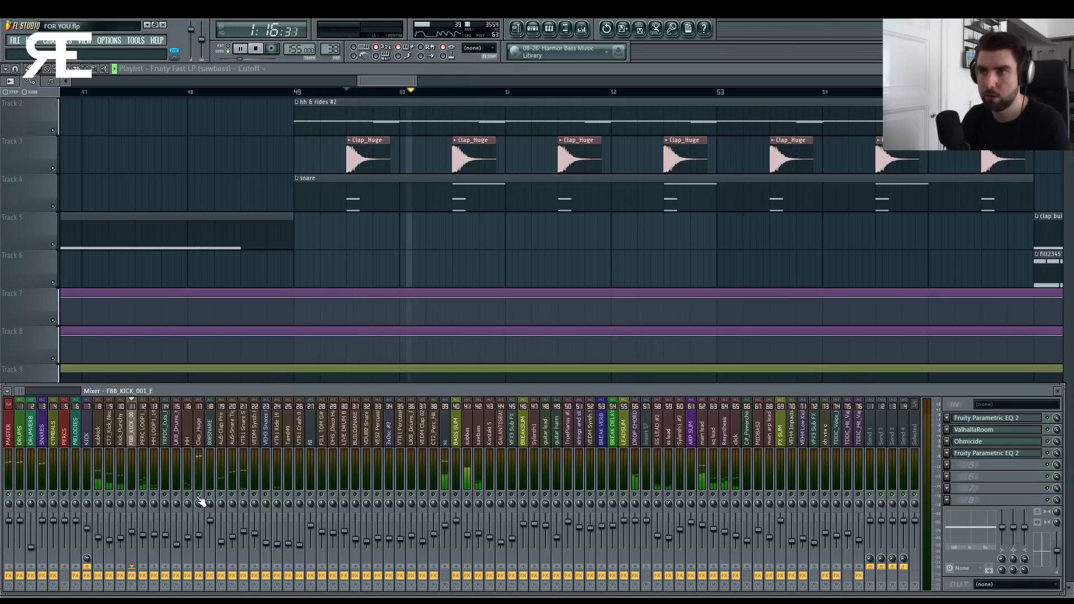
key("space")
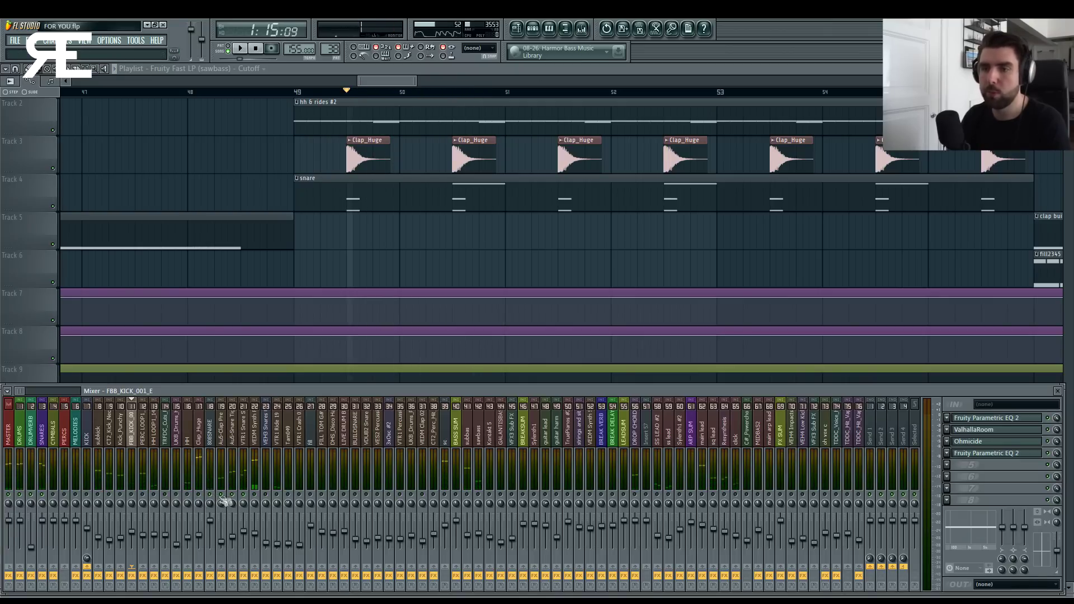
Select the Au5-Clap Pre Shifted 7 mixer track to view its effects, and play the clap section twice.
left_click(225, 439)
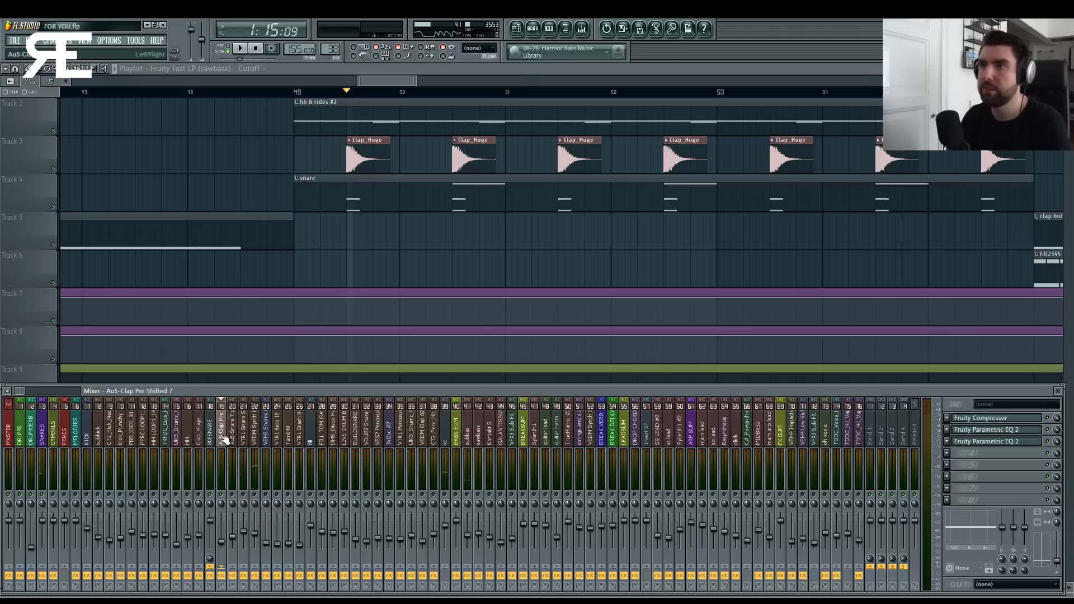
key("space")
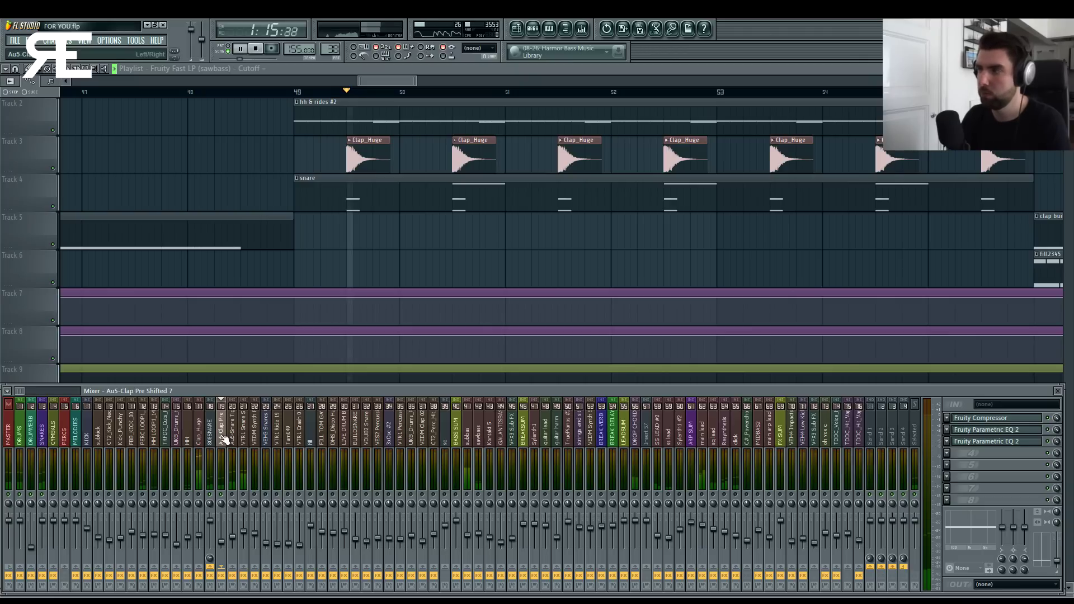
key("space")
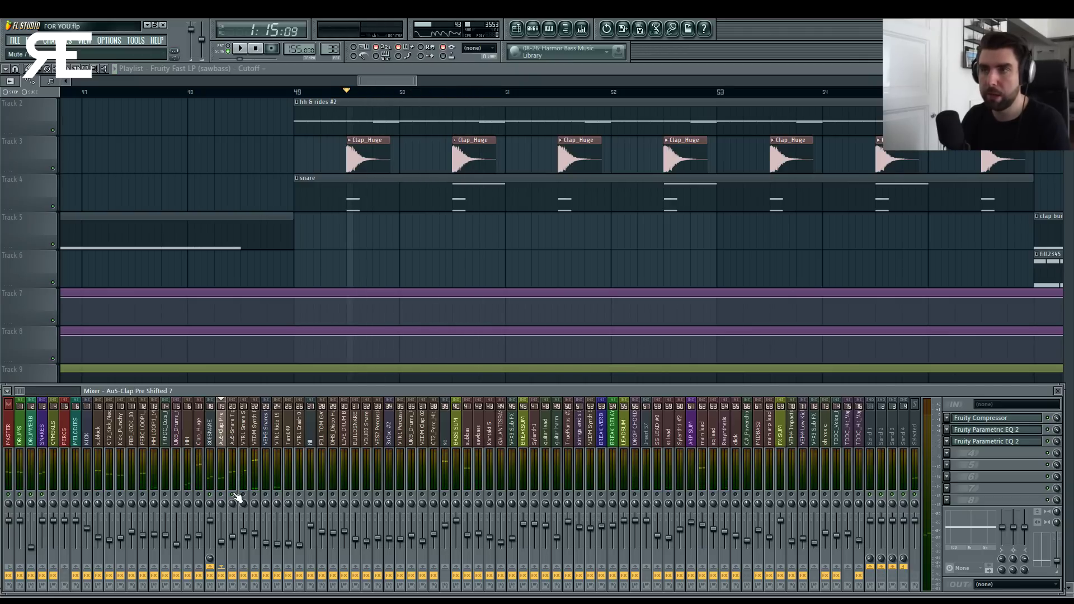
key("space")
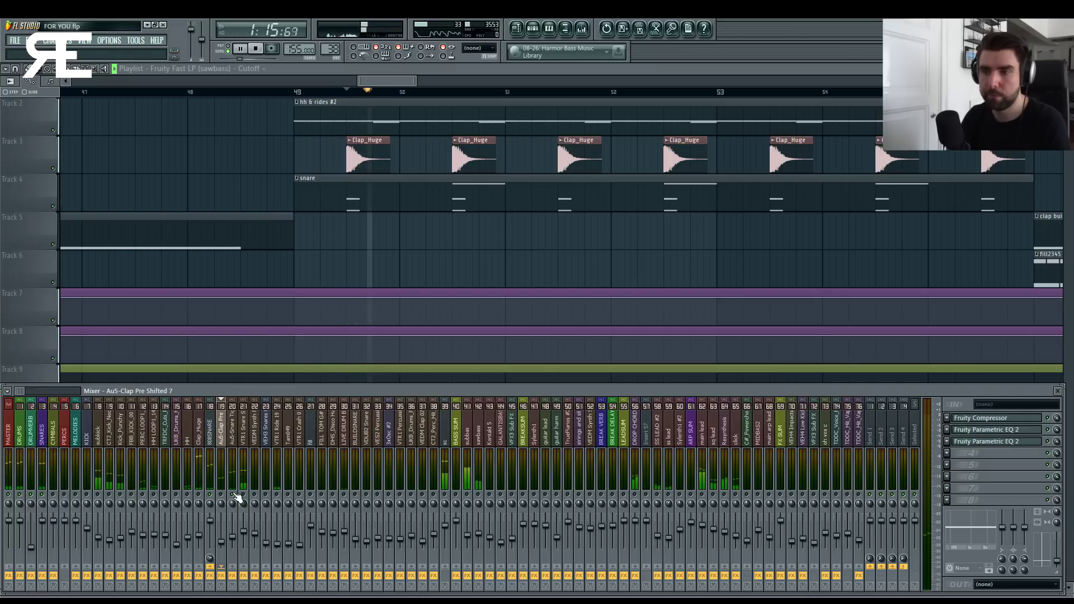
key("space")
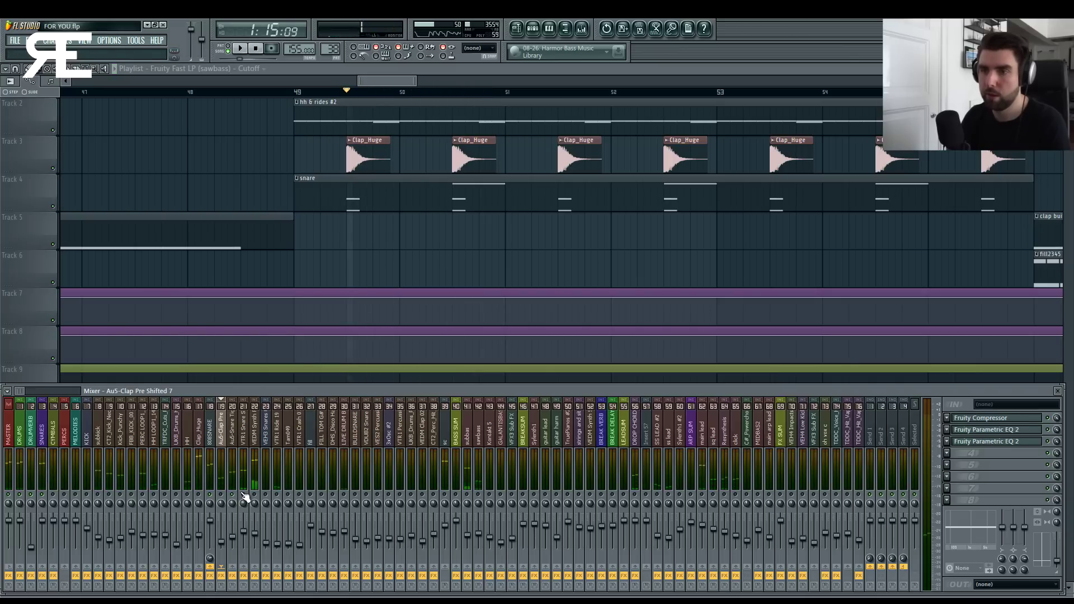
Replay from the first Clap_Huge clip three more times, checking the snare layers and the SNARES bus in the mixer.
key("space")
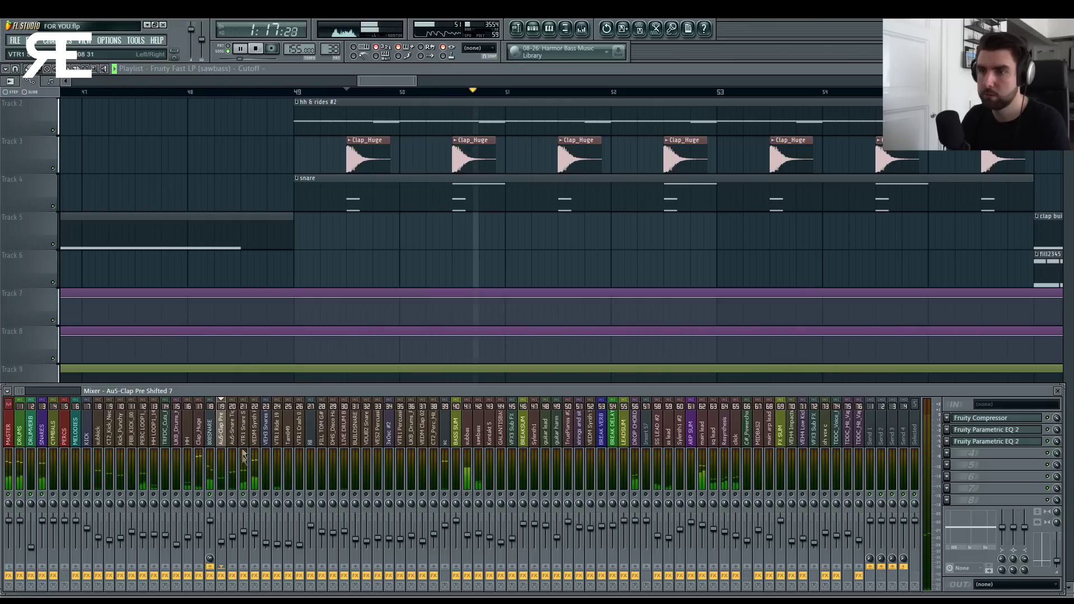
key("space")
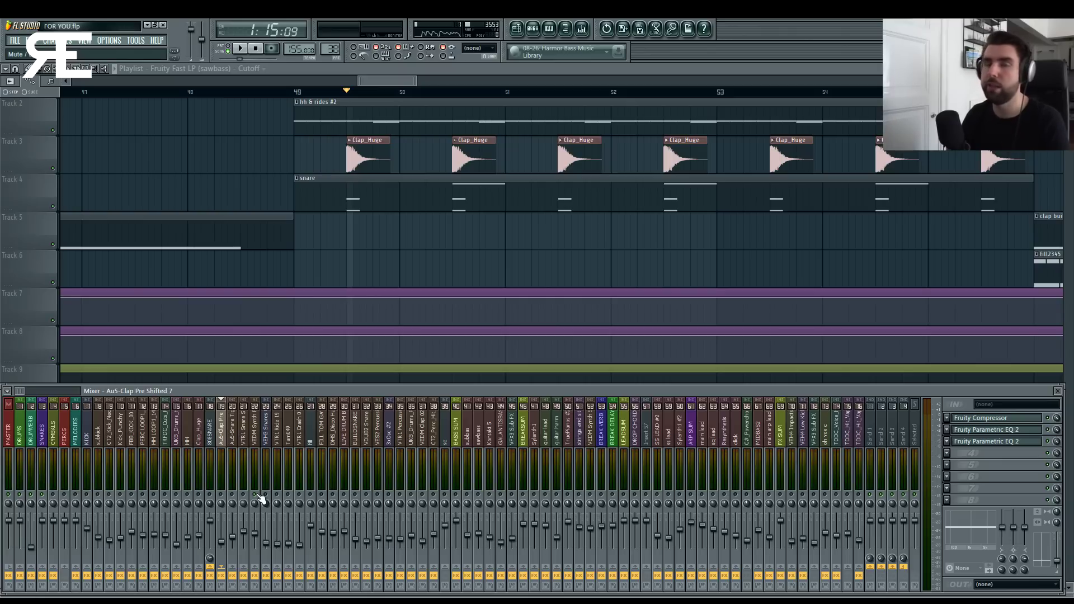
key("space")
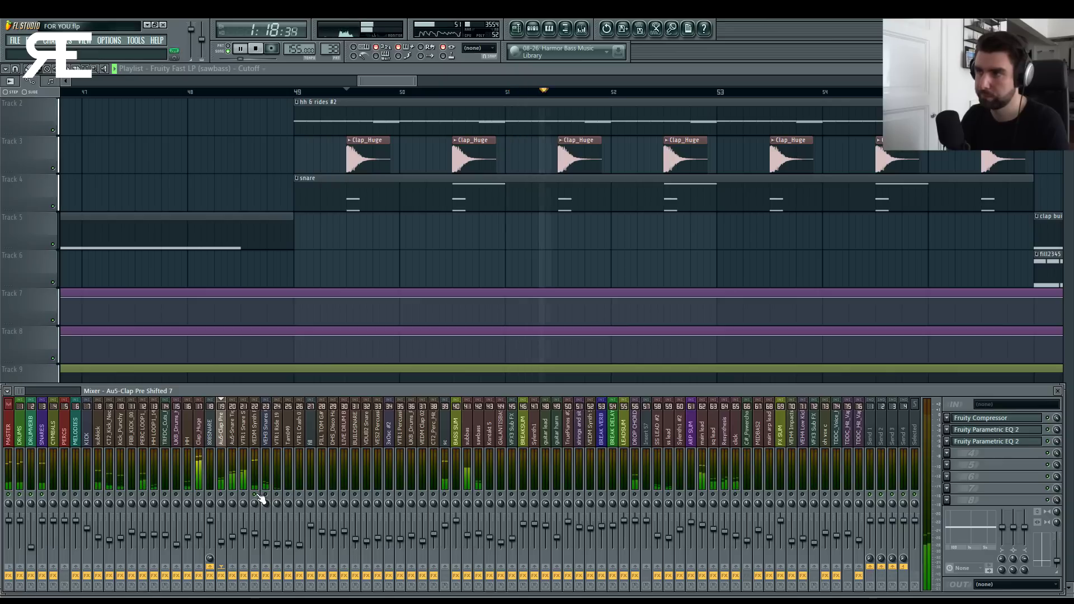
key("space")
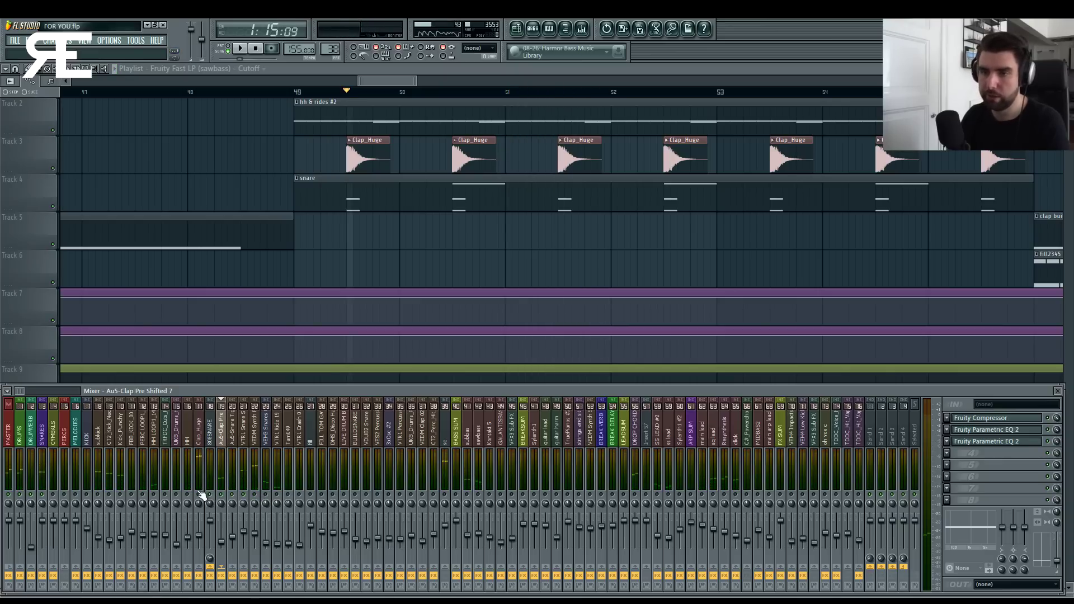
key("space")
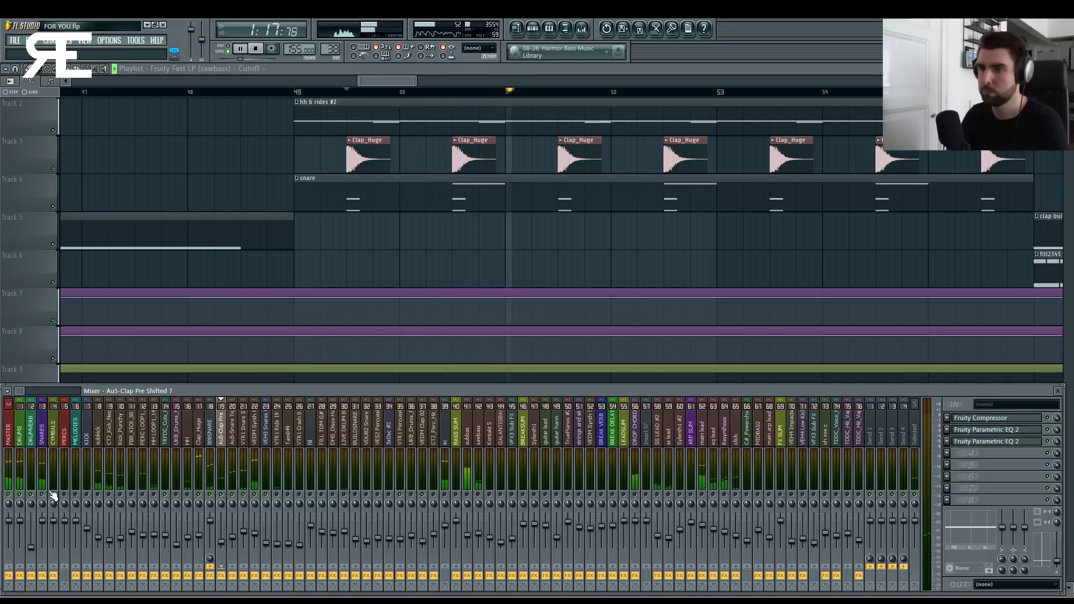
key("space")
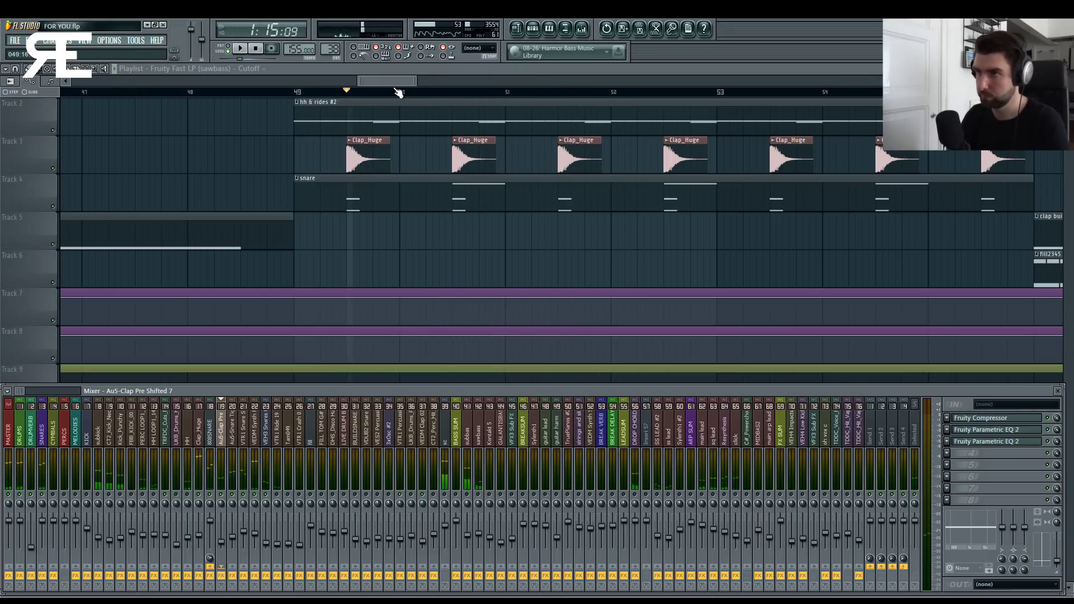
Return the playback position to bar 49 and play the drop while checking the bass tracks in the mixer, then stop.
scroll(397, 92, "down", 3)
scroll(398, 92, "down", 2)
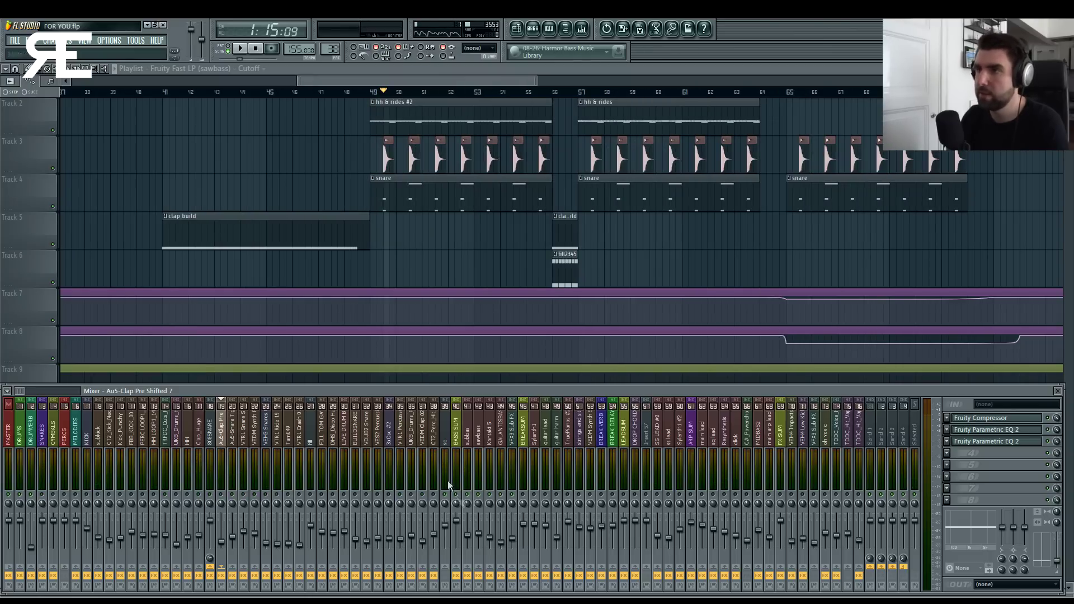
key("F9")
key("space")
key("F9")
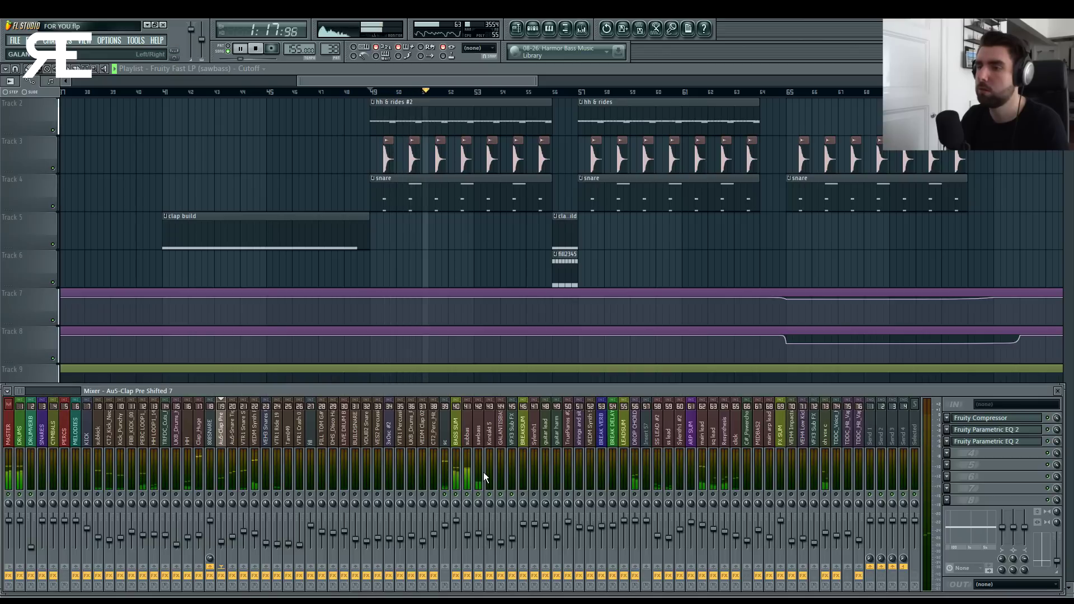
key("space")
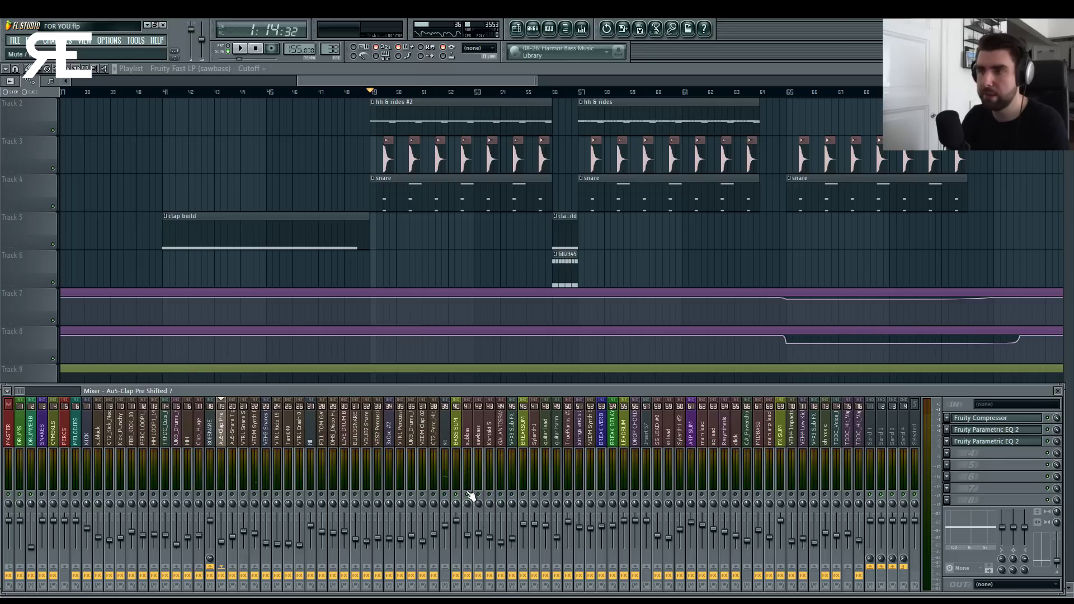
Play the drop from bar 49 and select the BASS SUM and subbas mixer tracks to view their effects.
key("space")
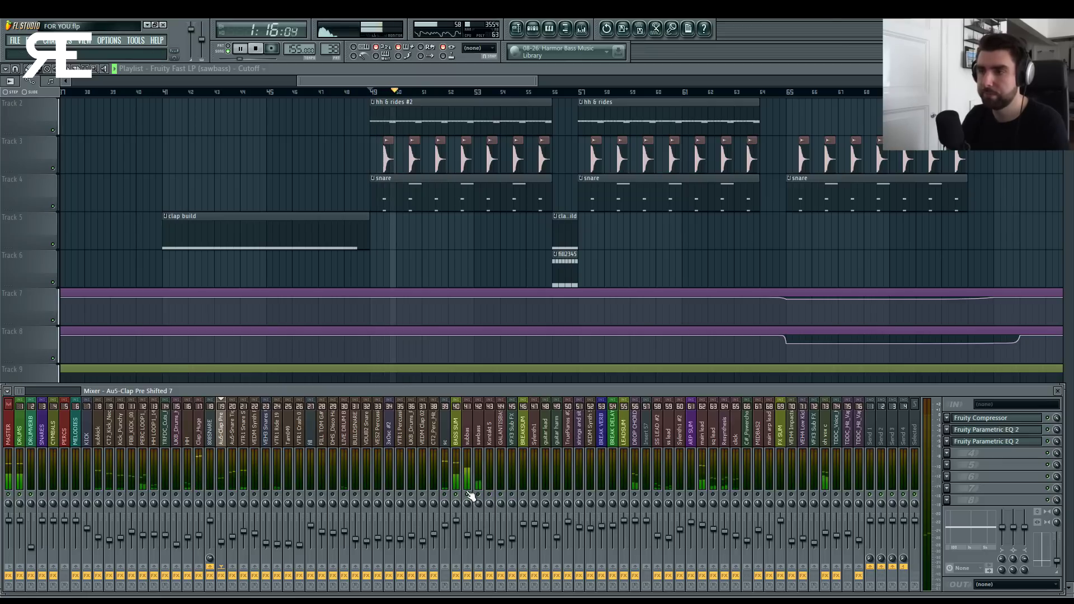
left_click(461, 444)
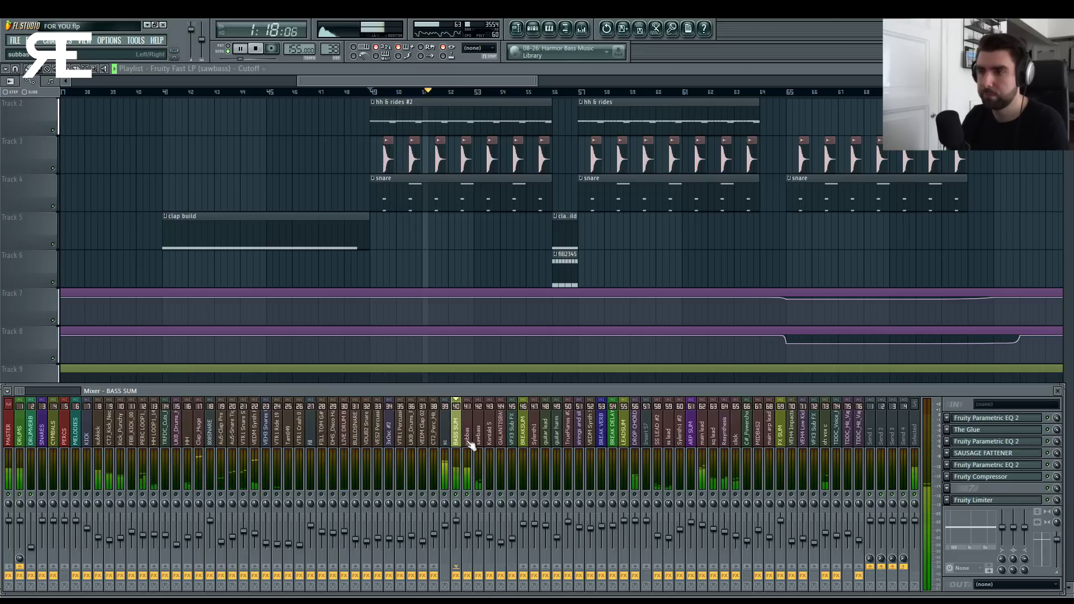
left_click(471, 445)
key("space")
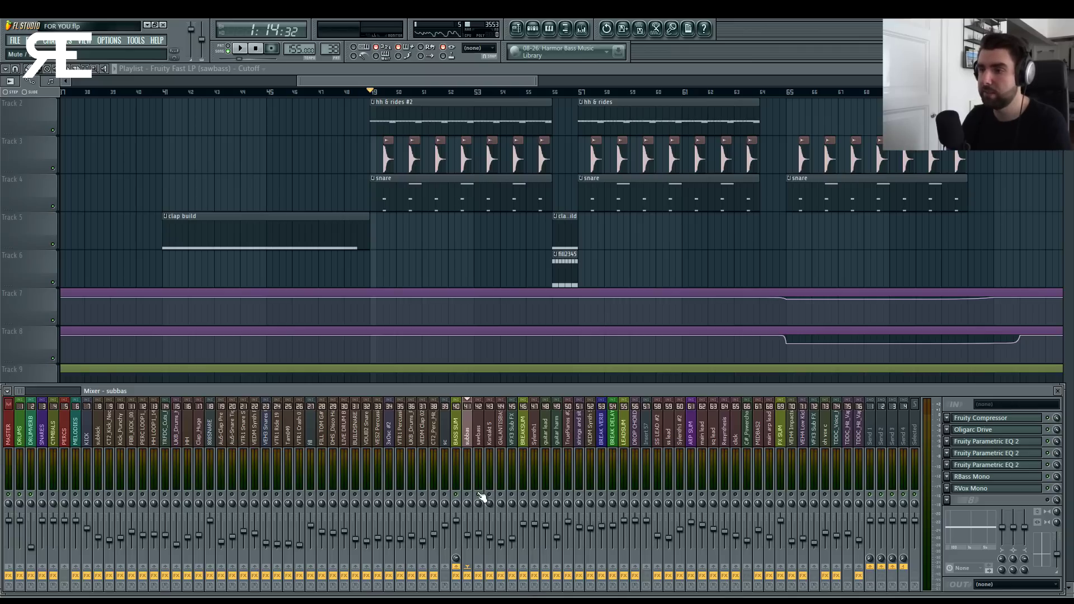
Replay the drop and select the sawbass mixer track to view its effects, stopping playback at the end.
key("space")
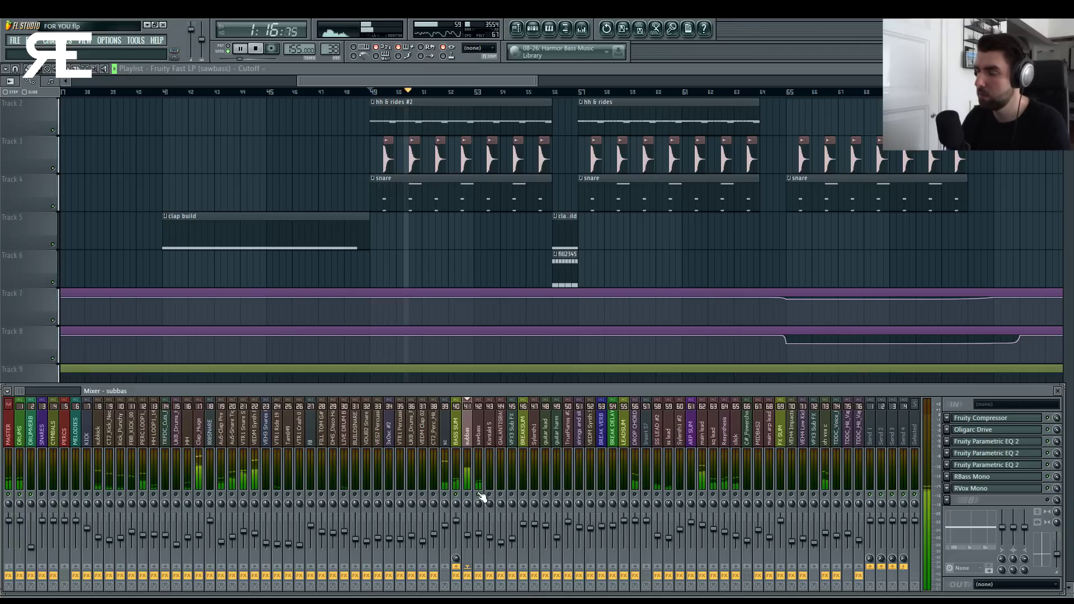
left_click(485, 442)
key("space")
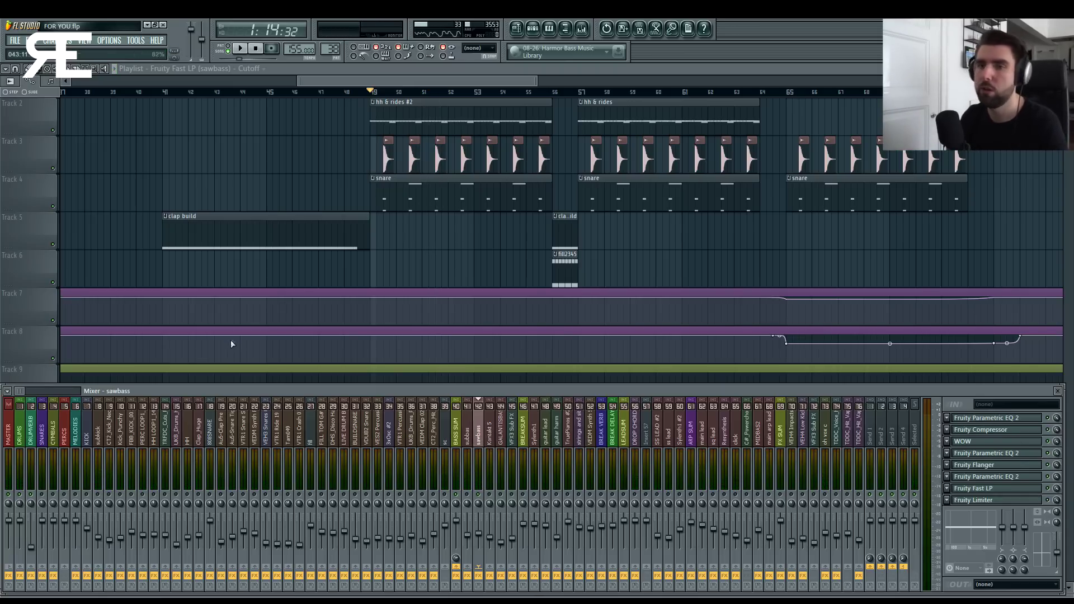
Play the drop while viewing the drop clip and its automation on tracks 40 to 49, and bring back the mixer after stopping.
left_click_drag(20, 394, 74, 392)
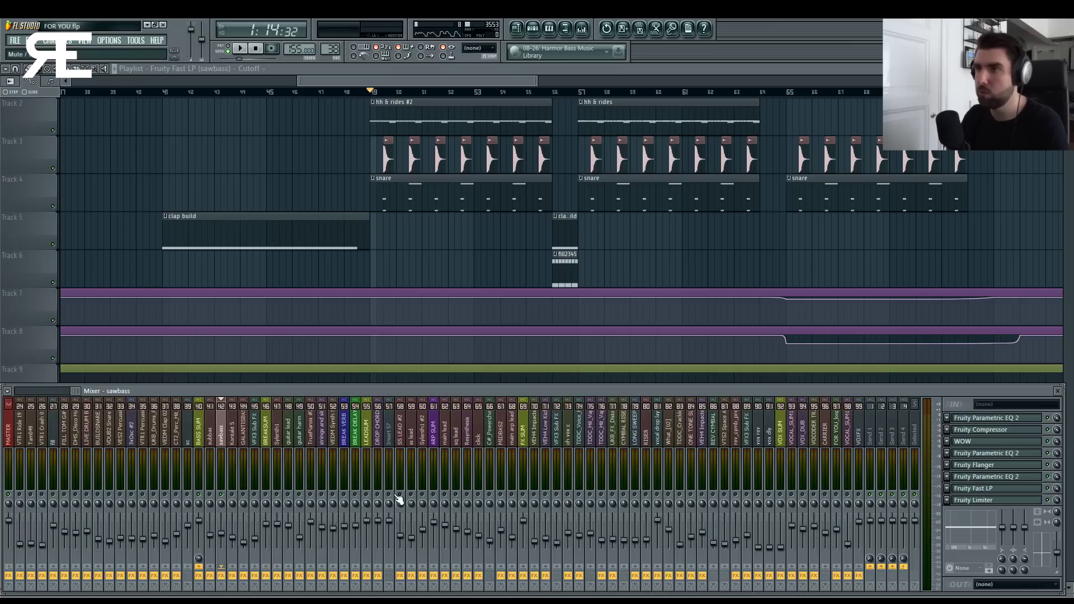
key("space")
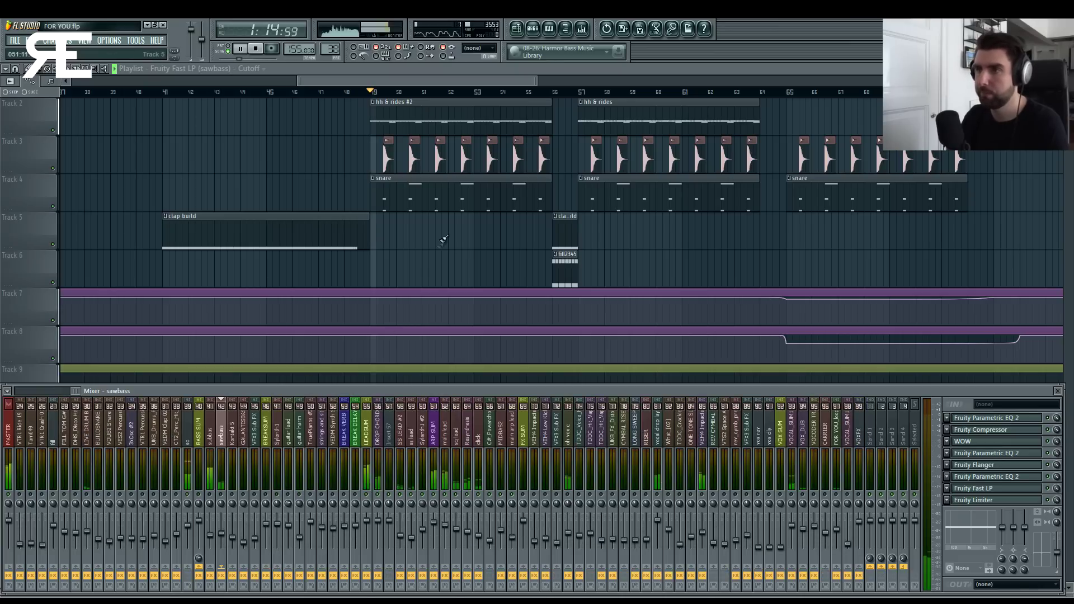
key("F9")
scroll(442, 238, "down", 12)
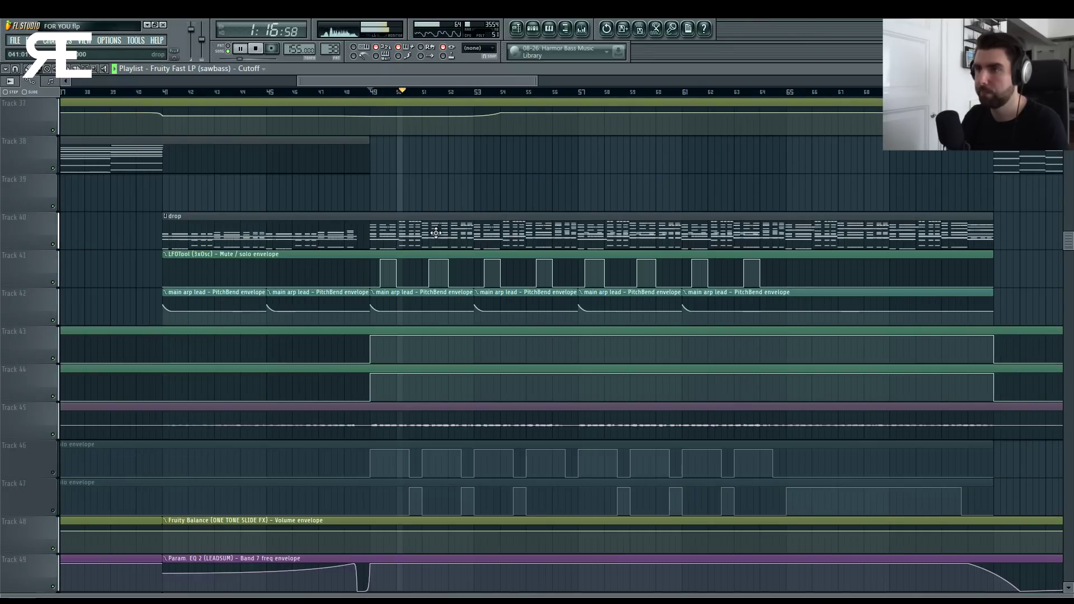
key("space")
key("F9")
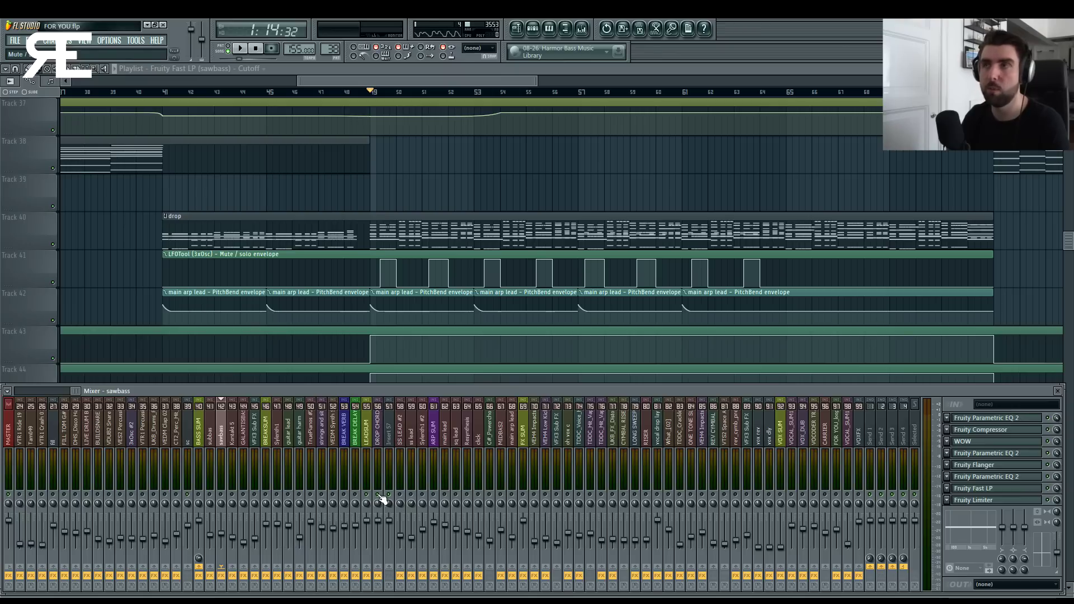
Play the drop again and select the DROP CHORDS mixer track to view its effects.
key("space")
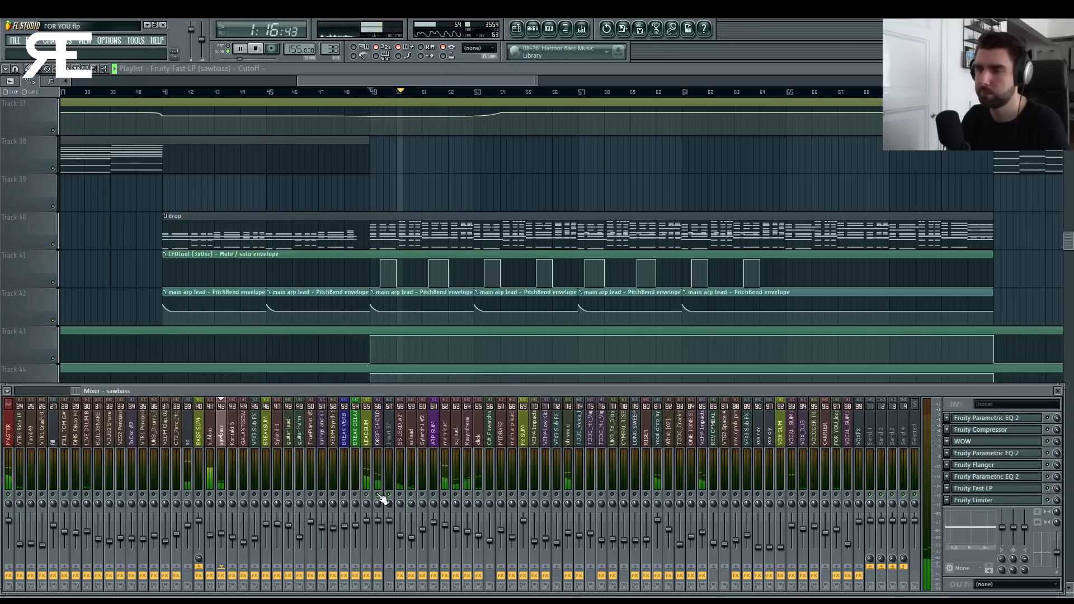
left_click(380, 432)
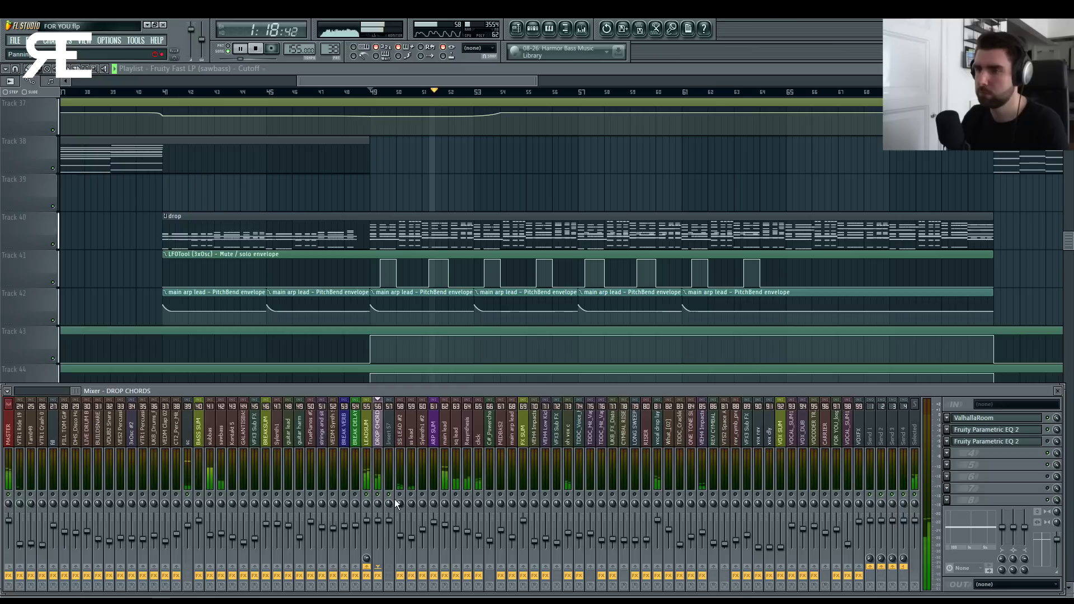
key("space")
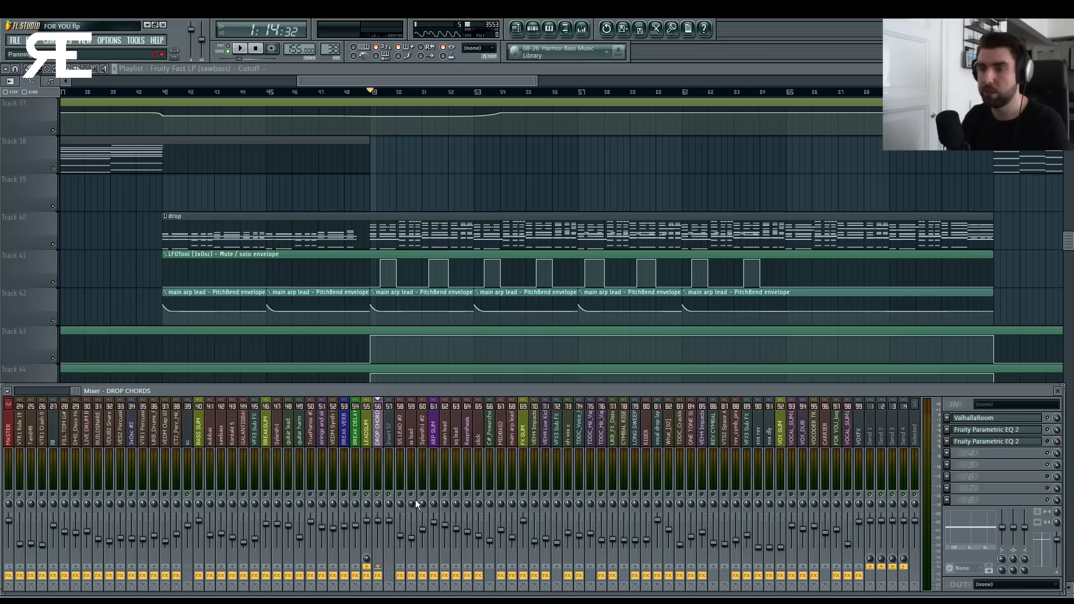
View the effects on the SS LEAD #2 and ARP SUM mixer tracks, and play the drop with ARP SUM selected.
left_click(403, 442)
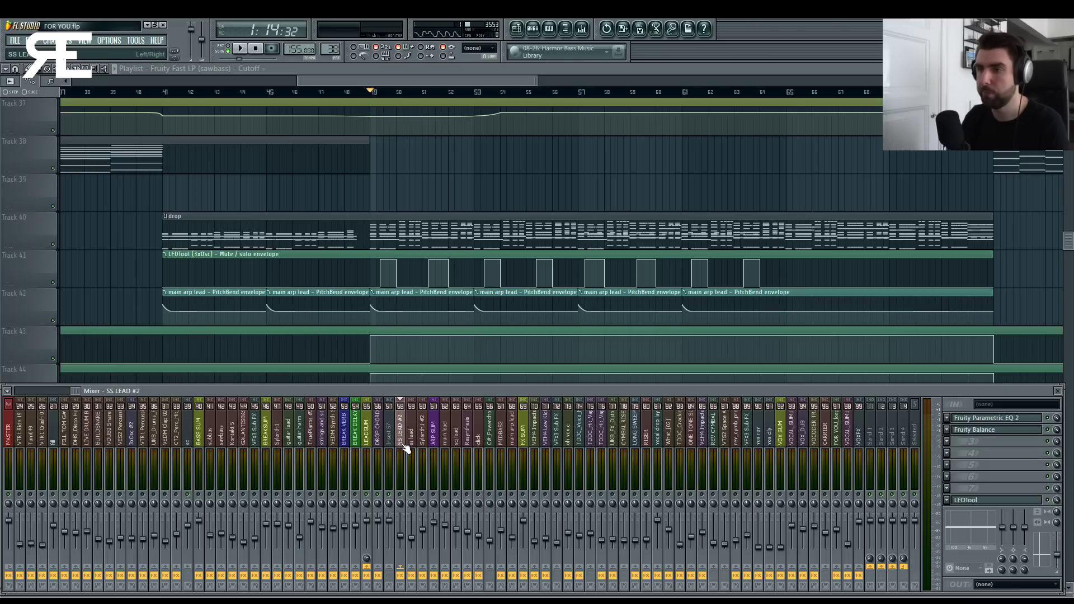
left_click(435, 497)
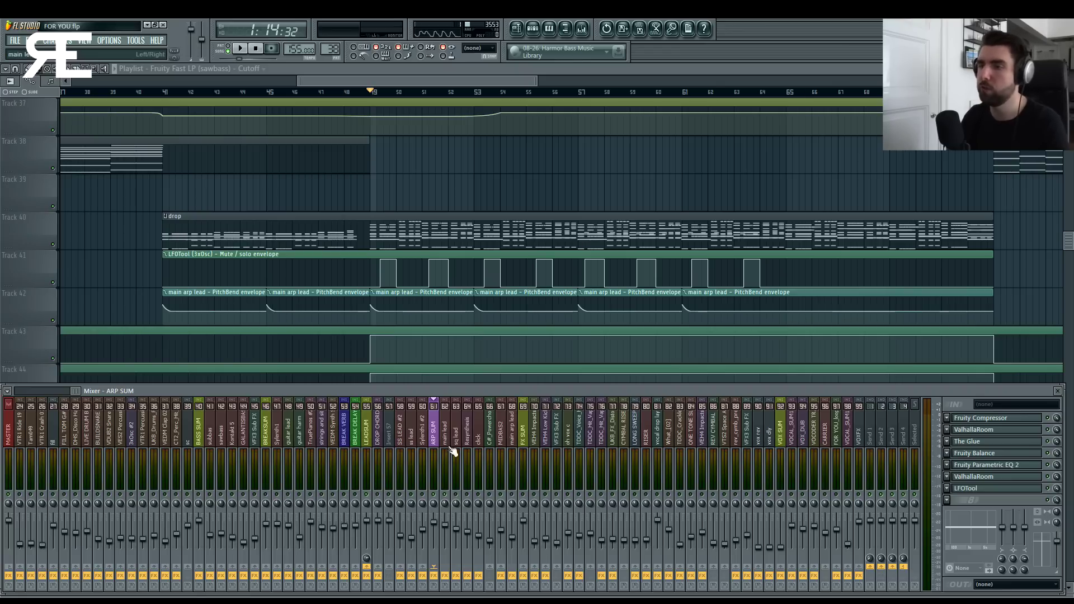
key("space")
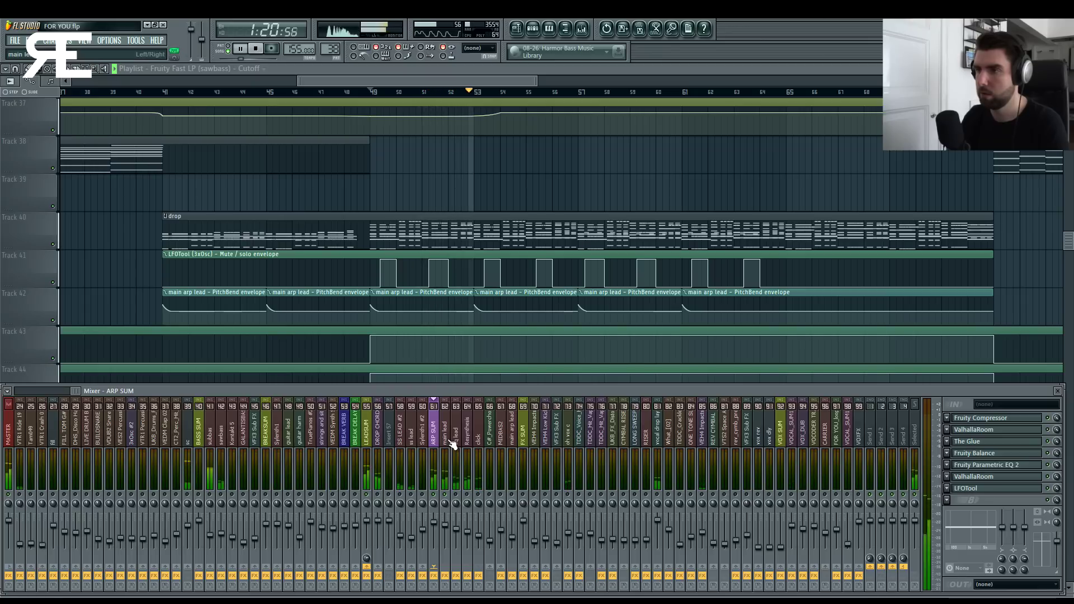
key("space")
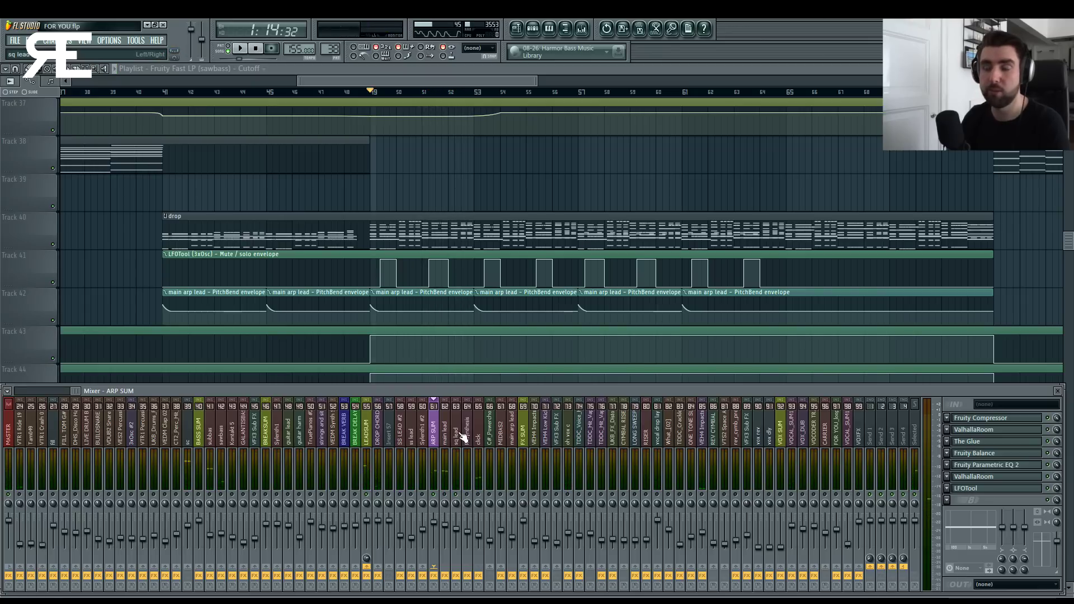
Replay the drop from bar 49 twice more, checking the lead and arp layers feeding ARP SUM in the mixer.
key("space")
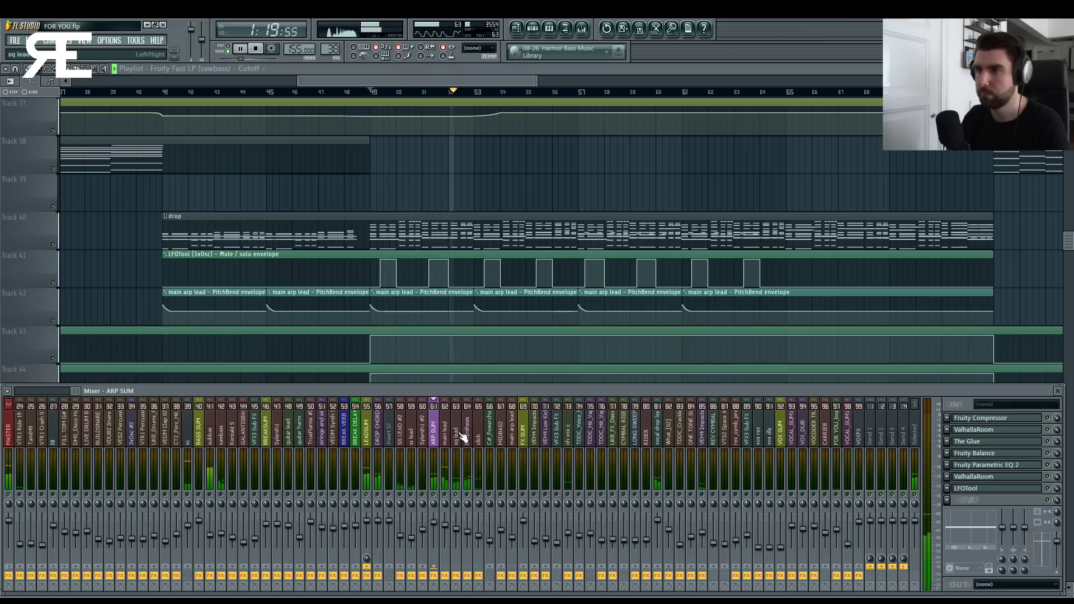
key("space")
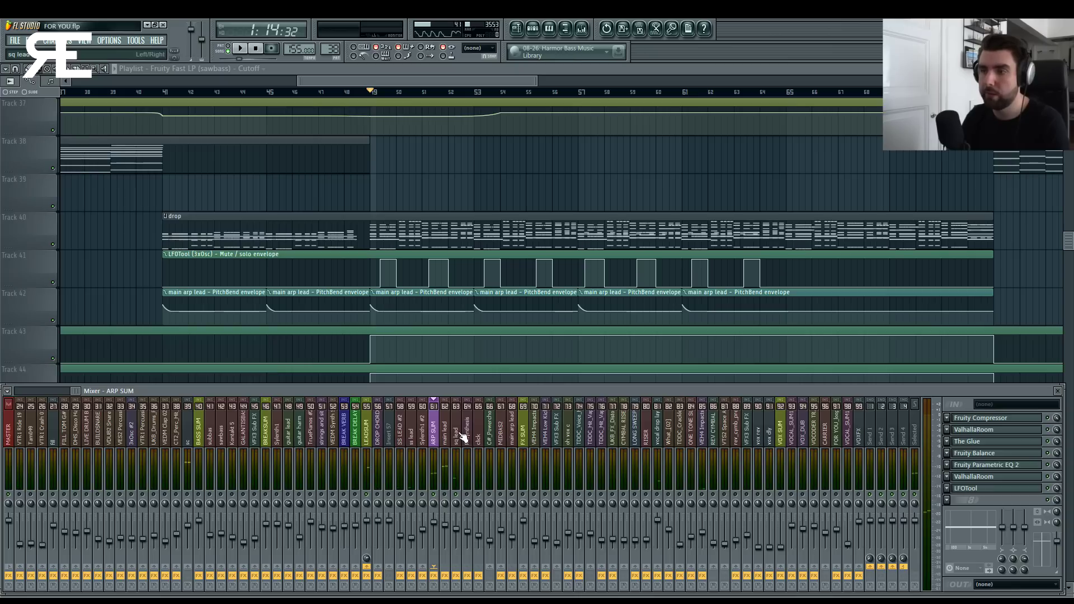
key("Page_Down")
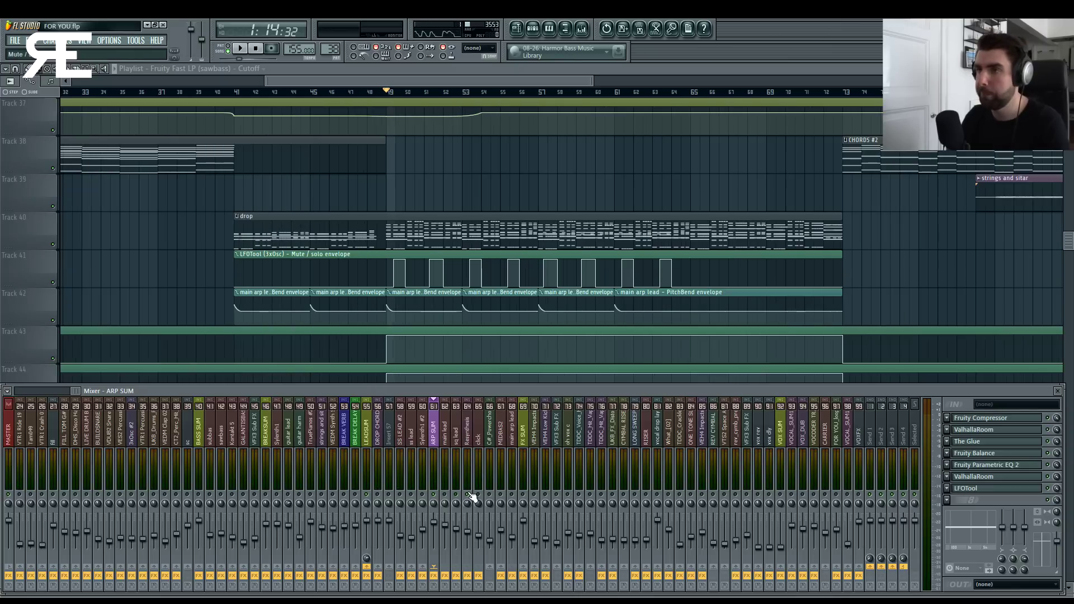
key("space")
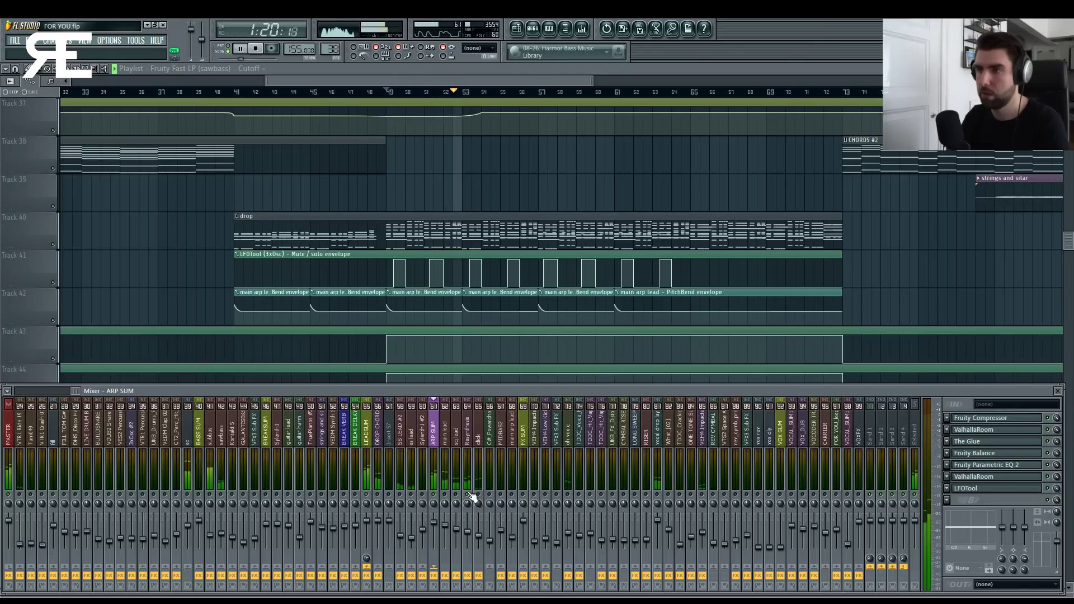
key("space")
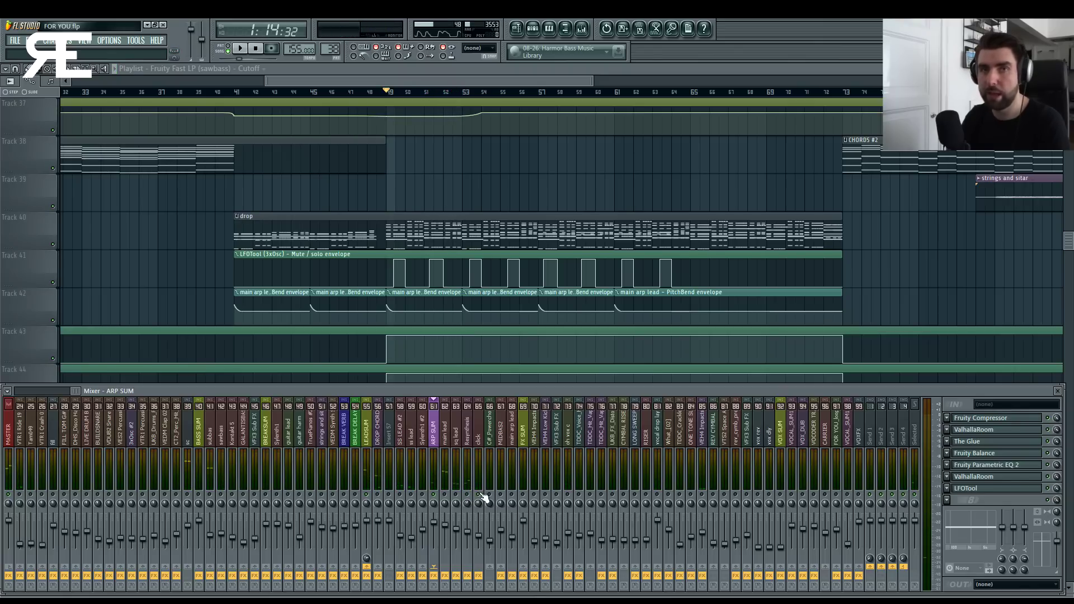
Select the click mixer track to view its effects, and play the drop twice.
left_click(479, 442)
key("space")
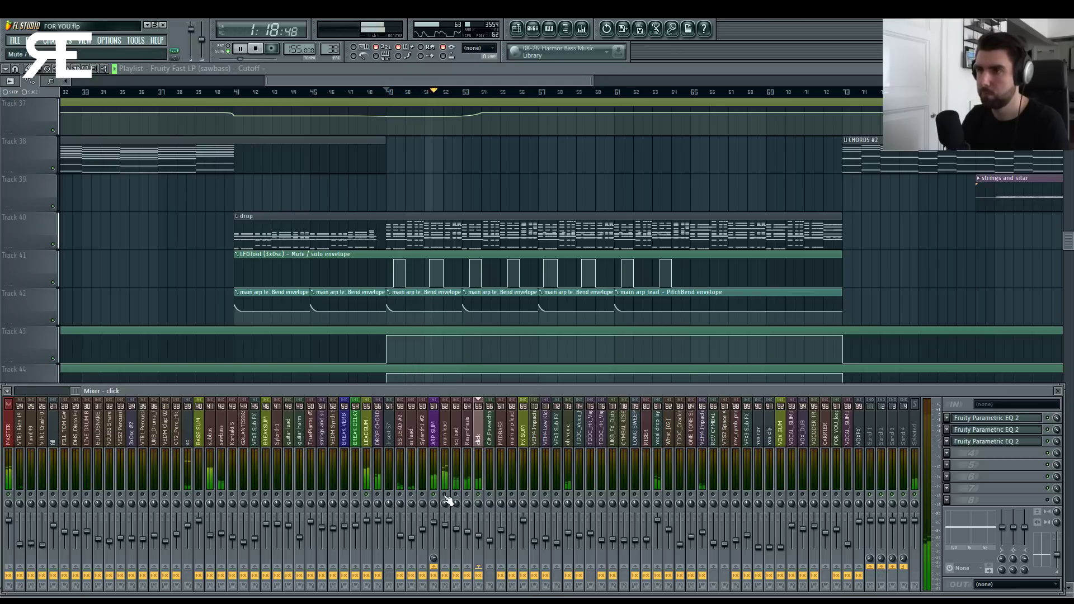
key("space")
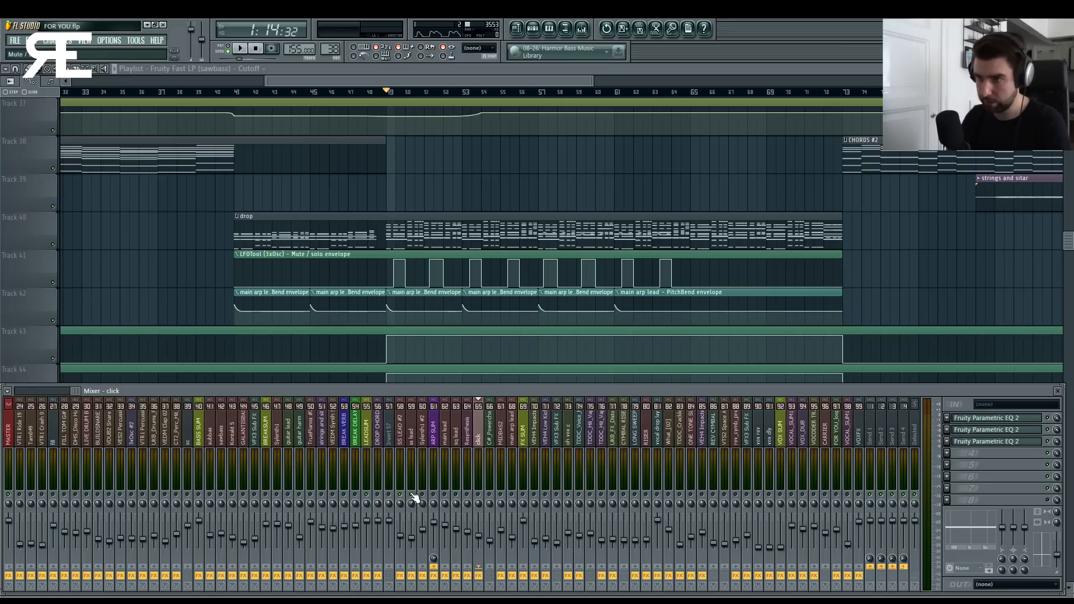
key("space")
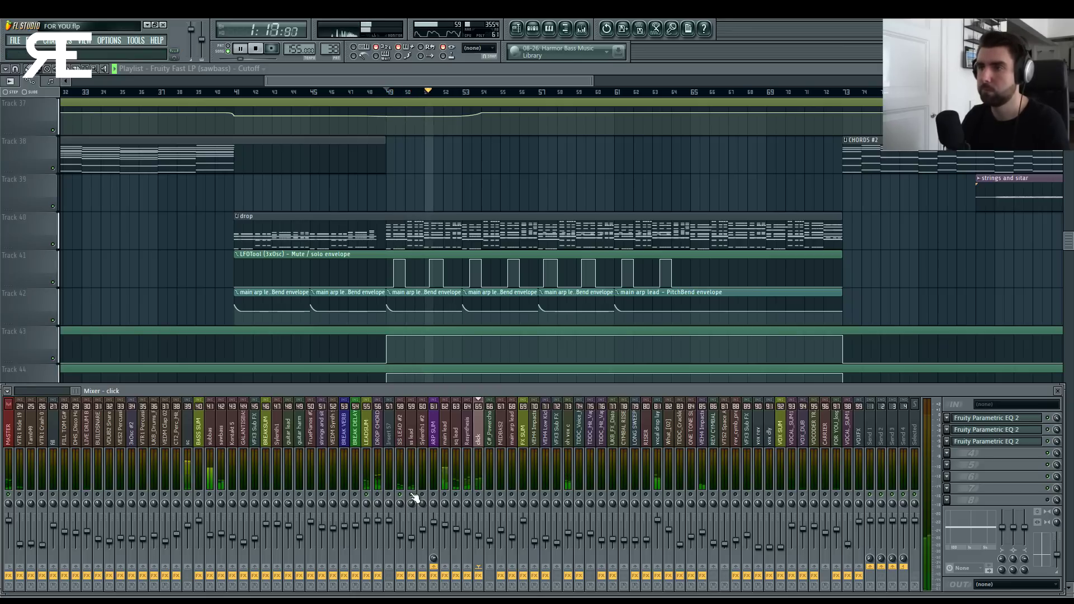
key("space")
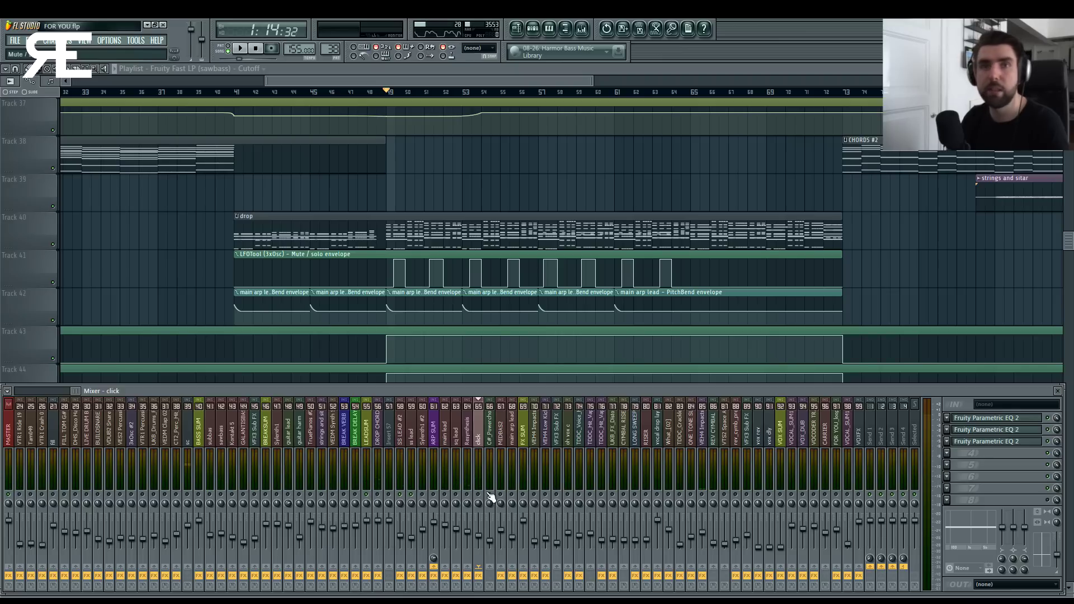
Set the playback position to bar 73 and play the section from the first br kick clip with the mixer shown.
scroll(412, 101, "down", 3)
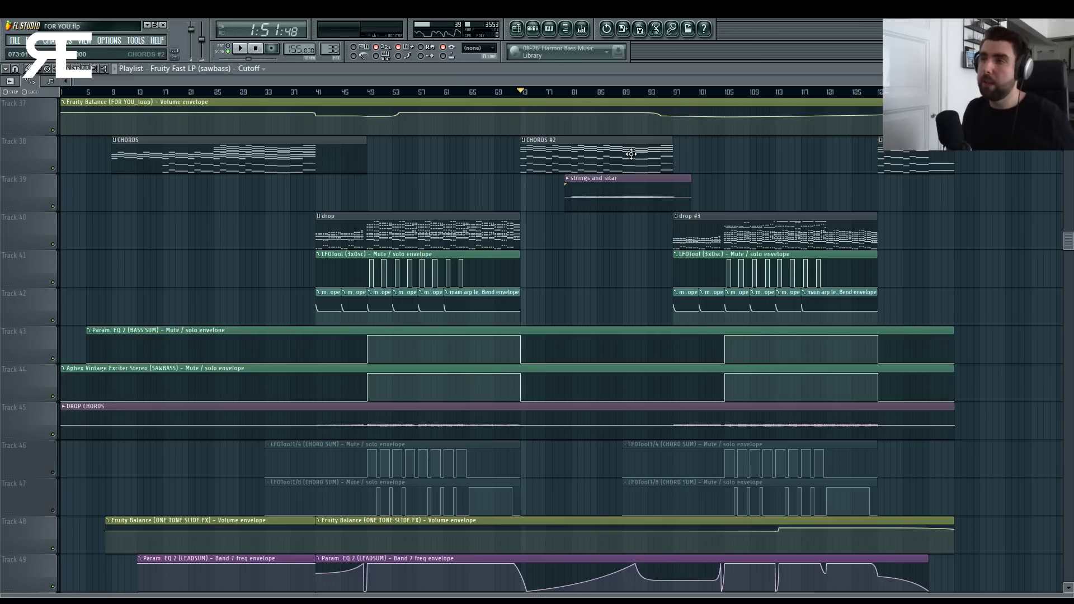
scroll(632, 154, "up", 5)
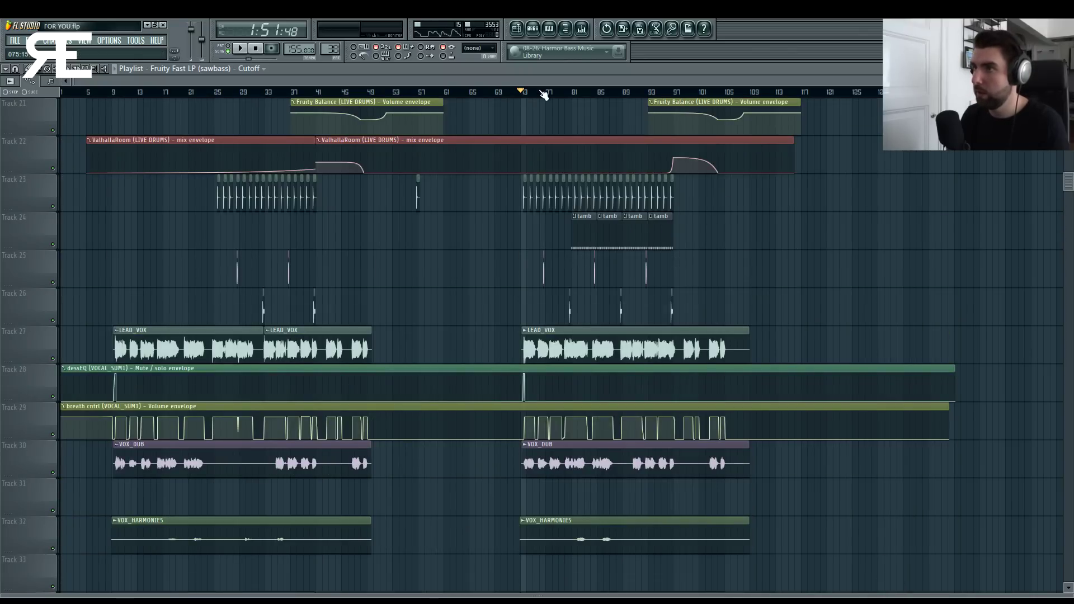
scroll(543, 95, "up", 3)
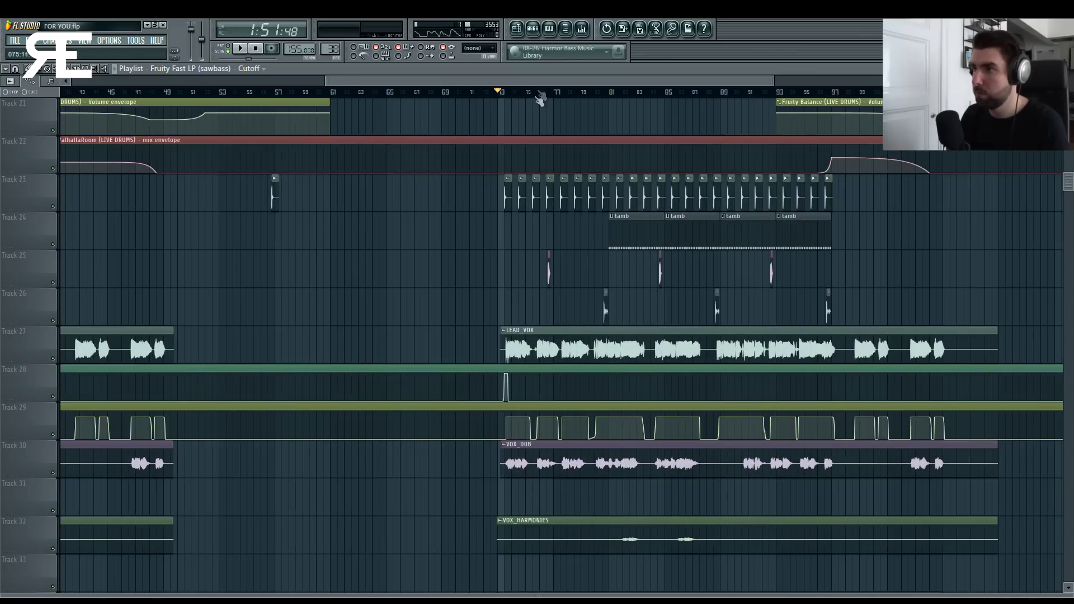
scroll(572, 240, "up", 4)
left_click(581, 28)
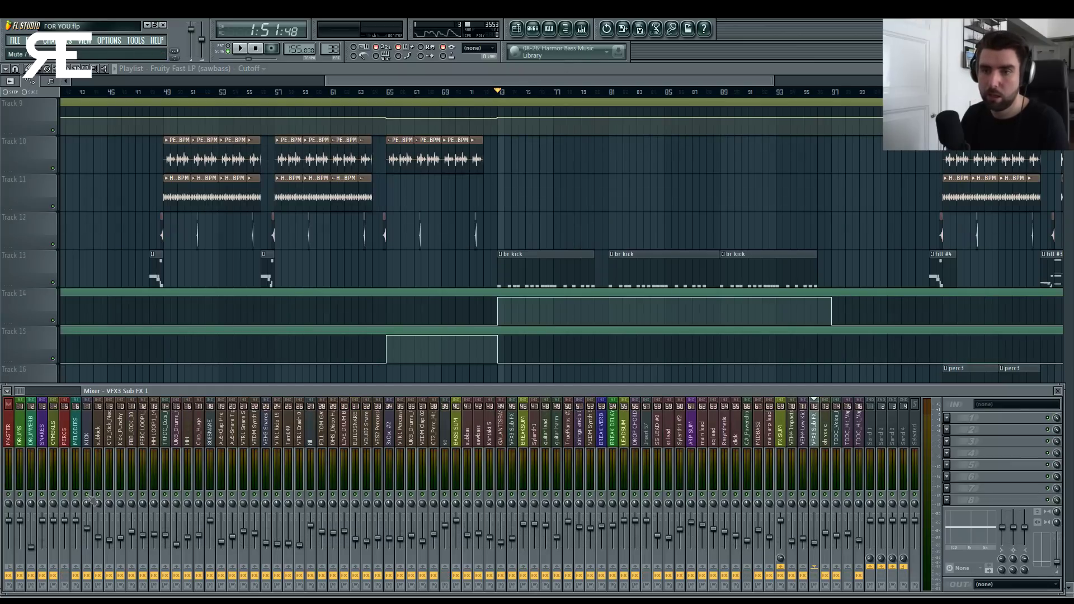
key("space")
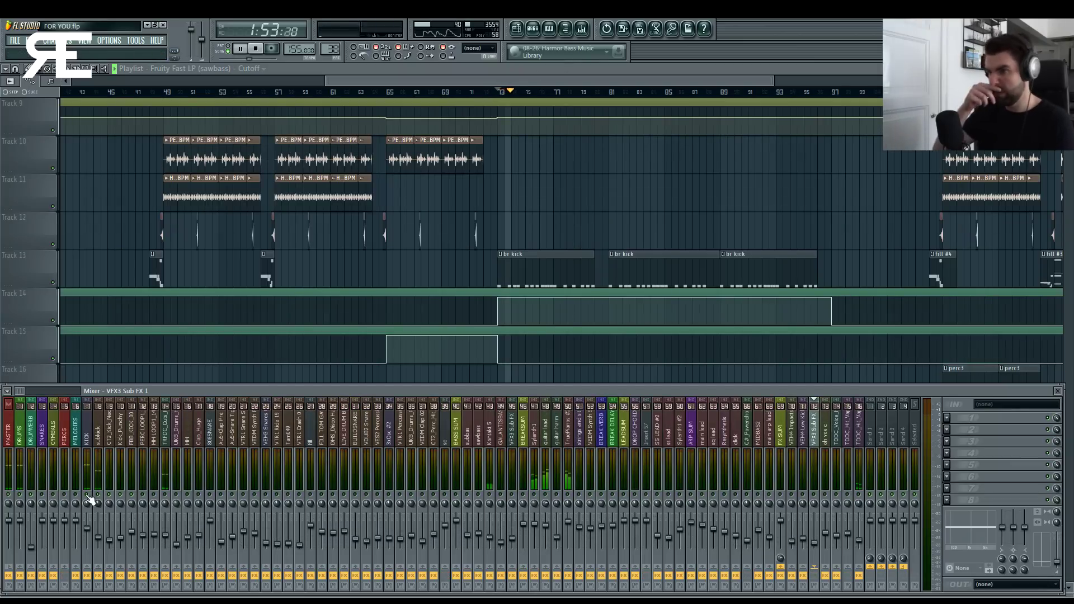
key("space")
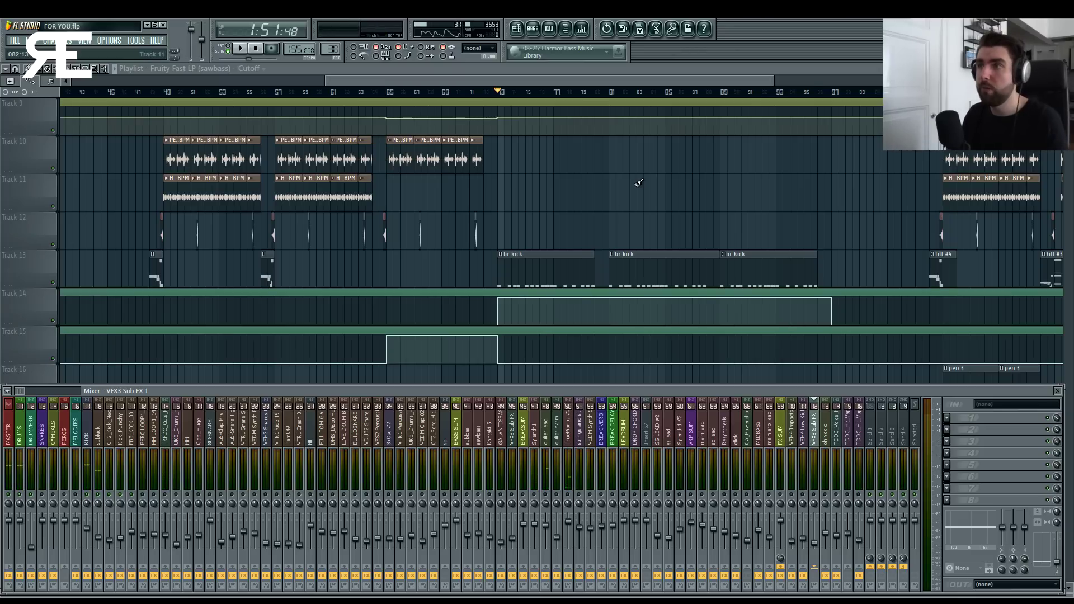
Locate the tamb clips on track 24, set the playback position to bar 81 and show the mixer.
key("F9")
scroll(618, 210, "down", 3)
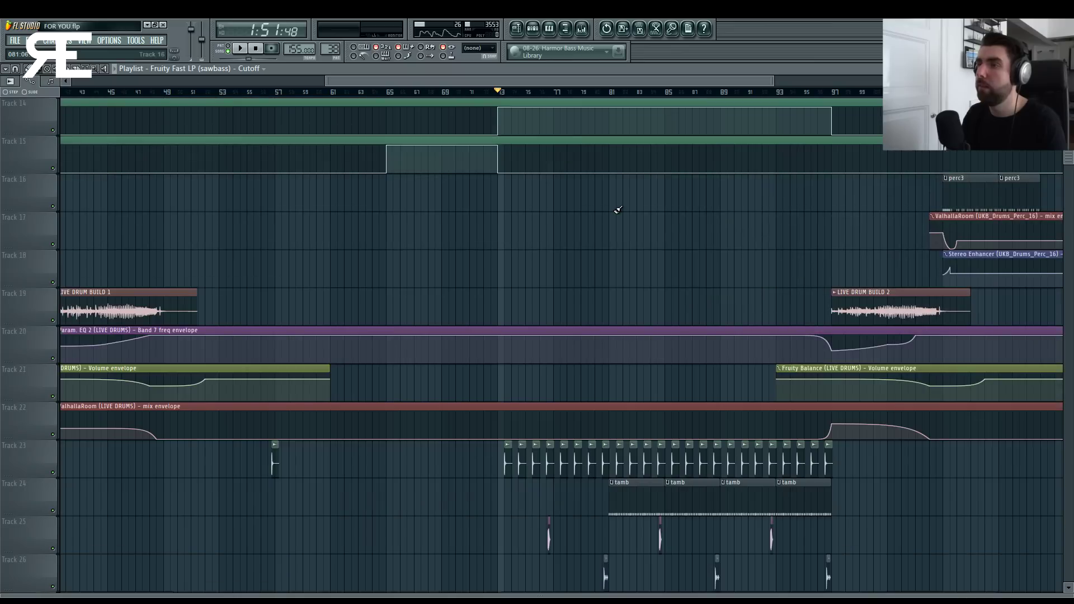
scroll(604, 210, "down", 2)
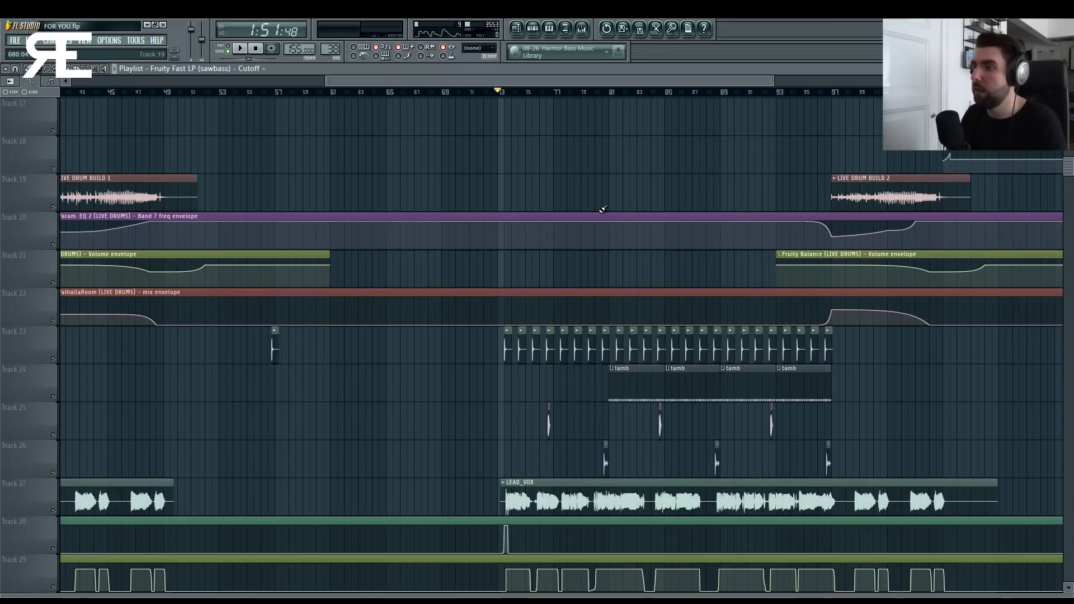
scroll(604, 209, "down", 4)
scroll(603, 210, "up", 3)
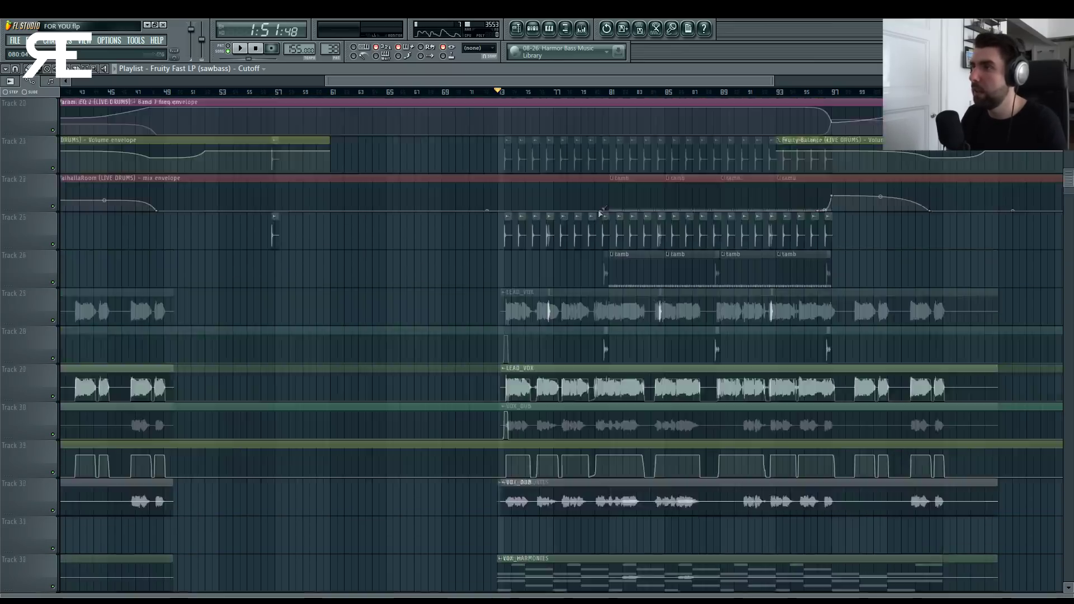
left_click(582, 29)
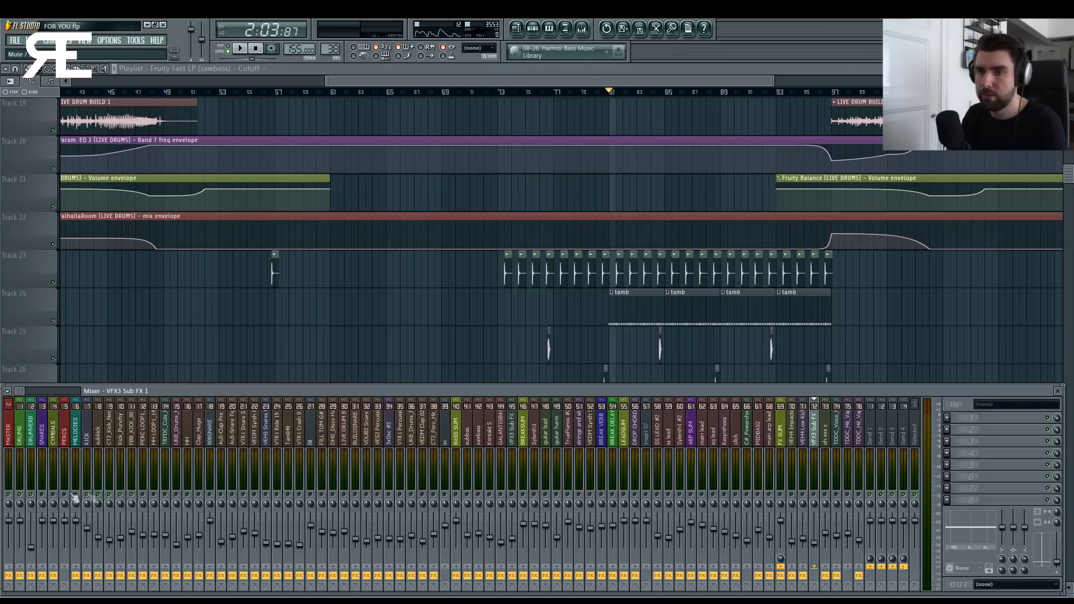
Play the section from bar 81 where the tamb clips start, and view the remaining mixer tracks.
key("space")
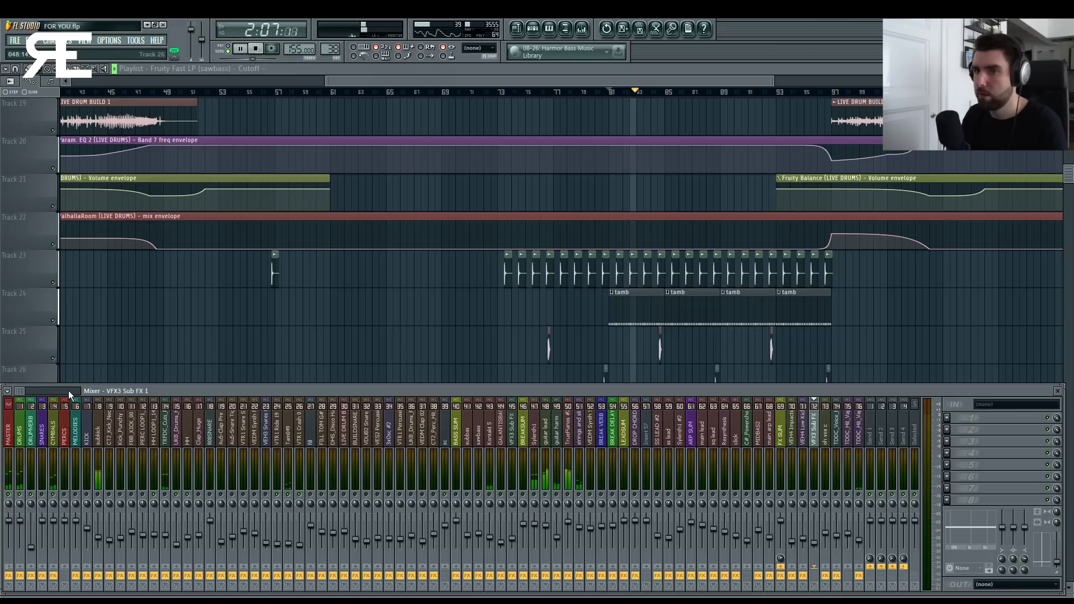
key("space")
left_click_drag(68, 390, 79, 391)
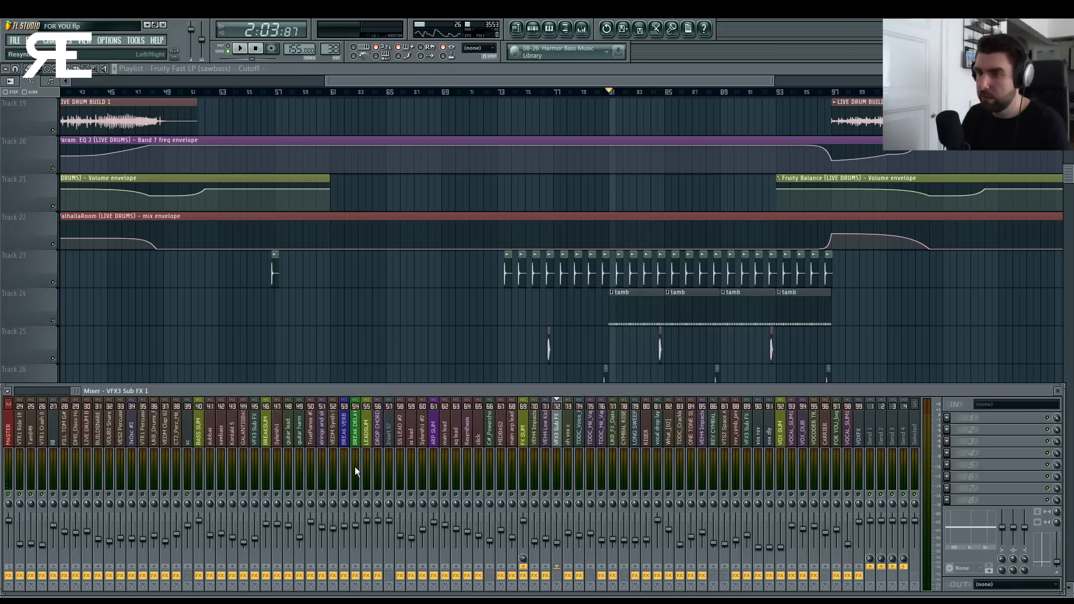
Play the same section from bar 81 while reviewing the vocal, carrier, CHORDS #2 and strings and sitar clips, with the mixer shown.
key("F9")
scroll(412, 302, "down", 5)
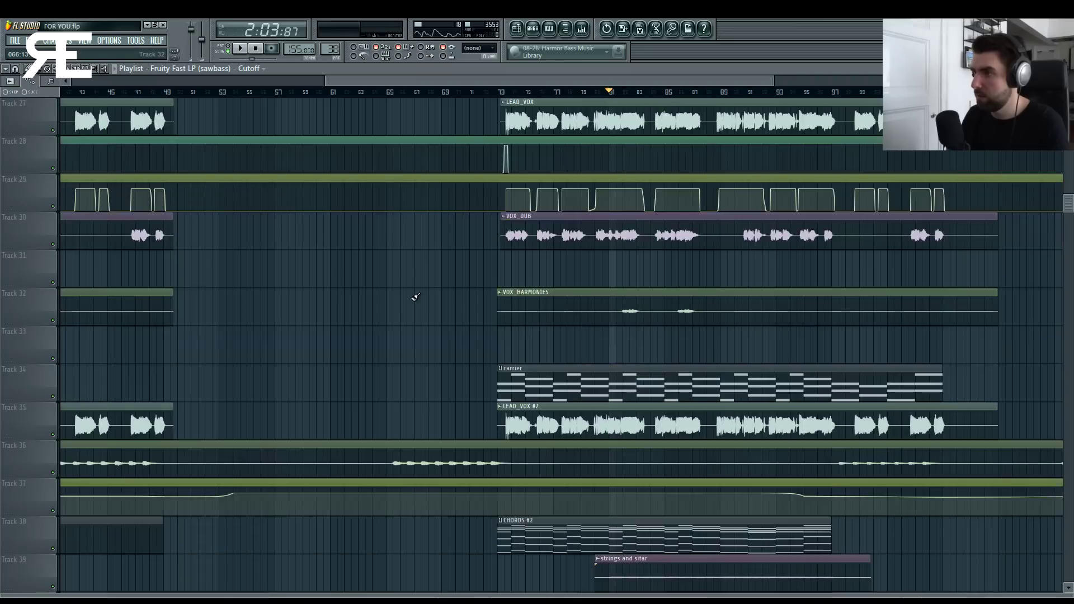
key("space")
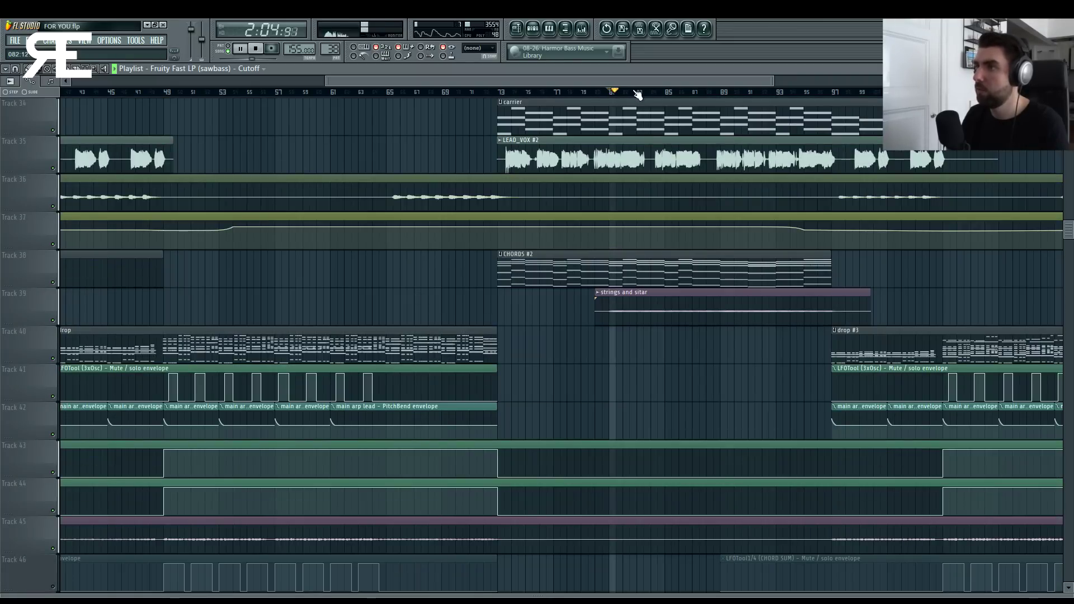
scroll(638, 96, "down", 3)
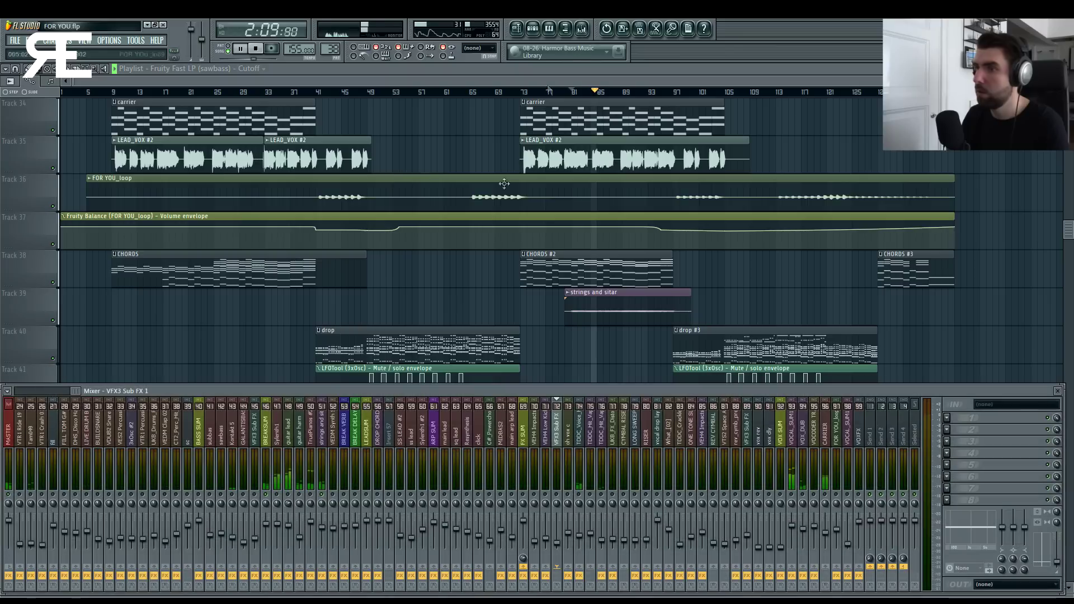
left_click(581, 28)
key("space")
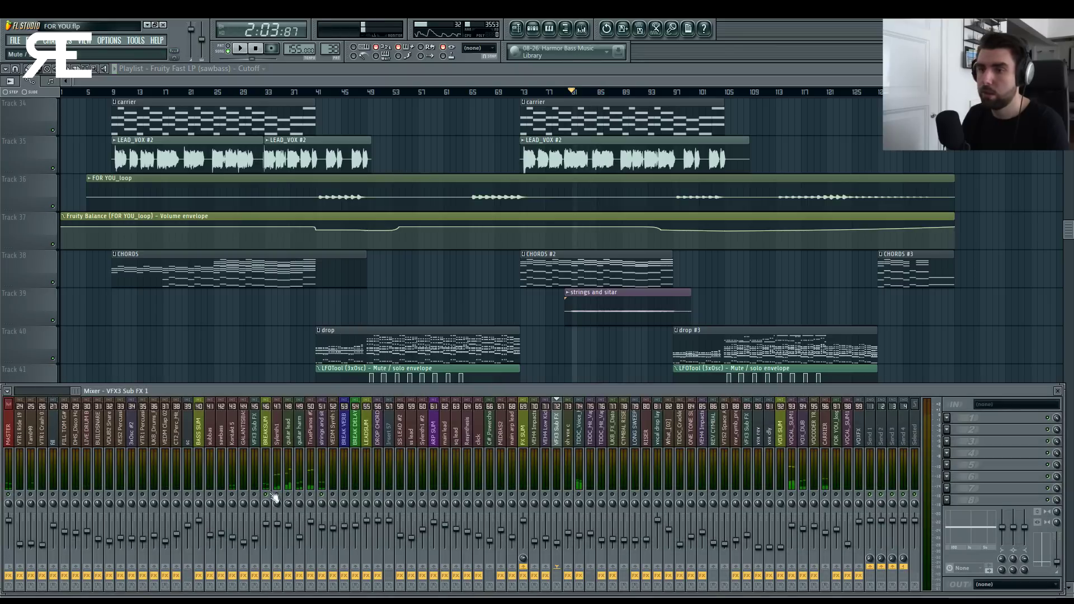
Replay from bar 81, watching the BREAKSUM layers in the mixer and examining the automation clips on tracks 46 to 57.
key("space")
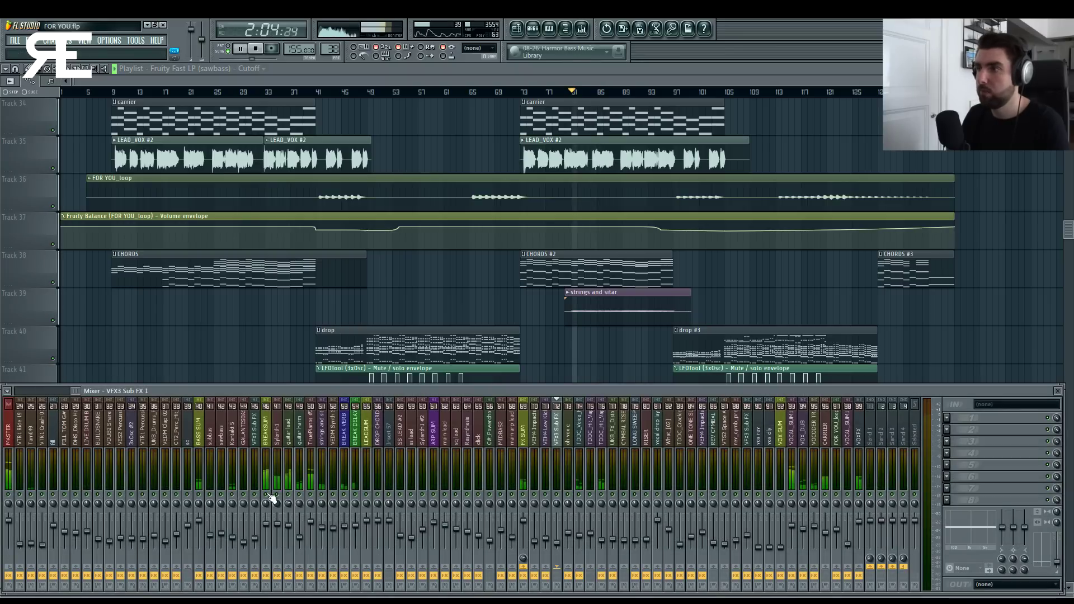
key("F9")
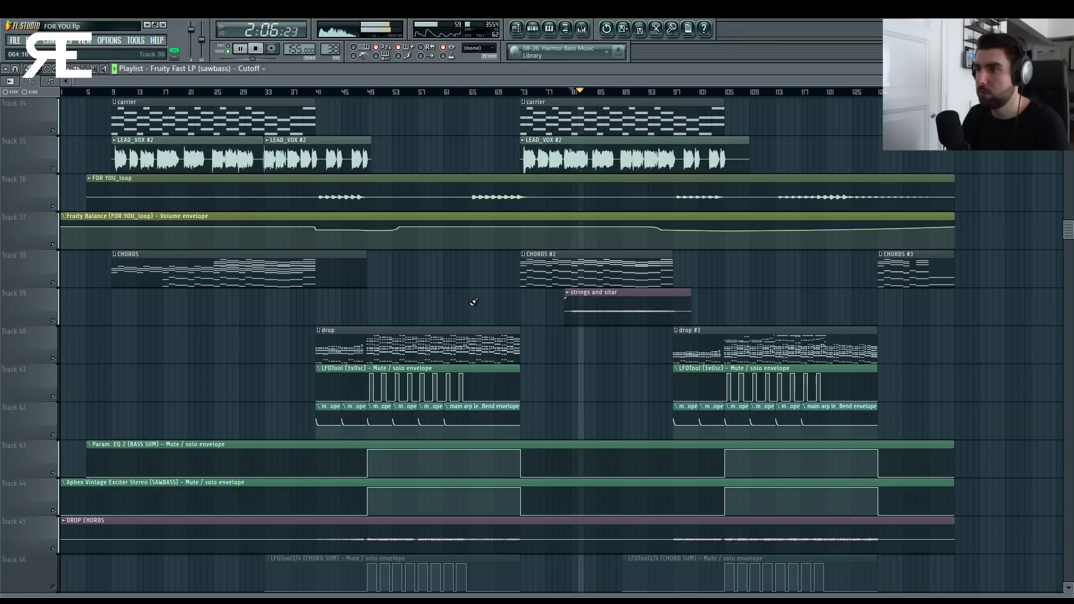
scroll(473, 302, "down", 5)
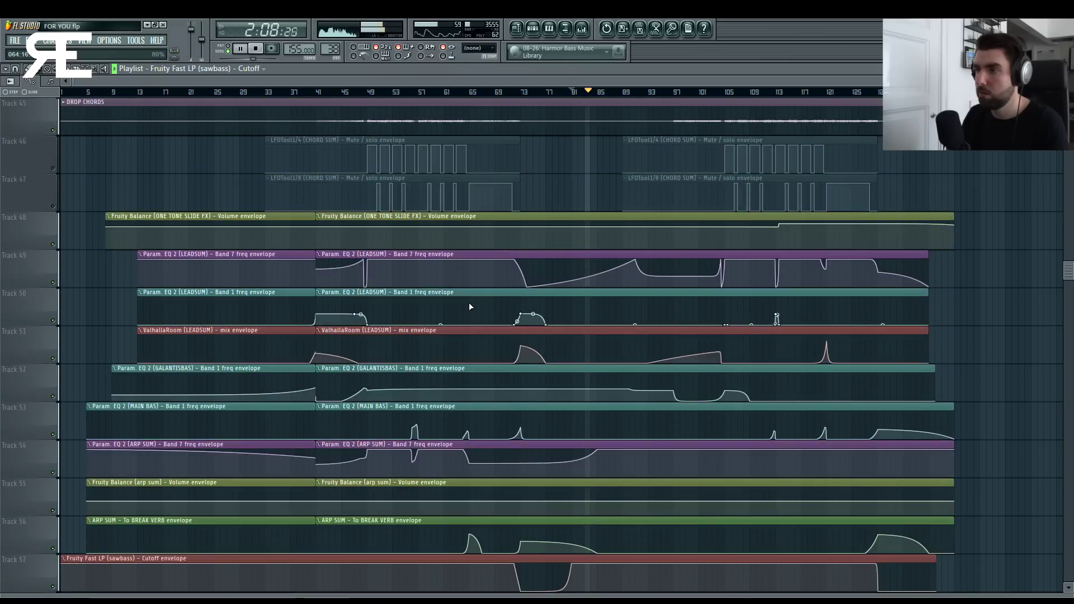
scroll(469, 307, "up", 10)
key("space")
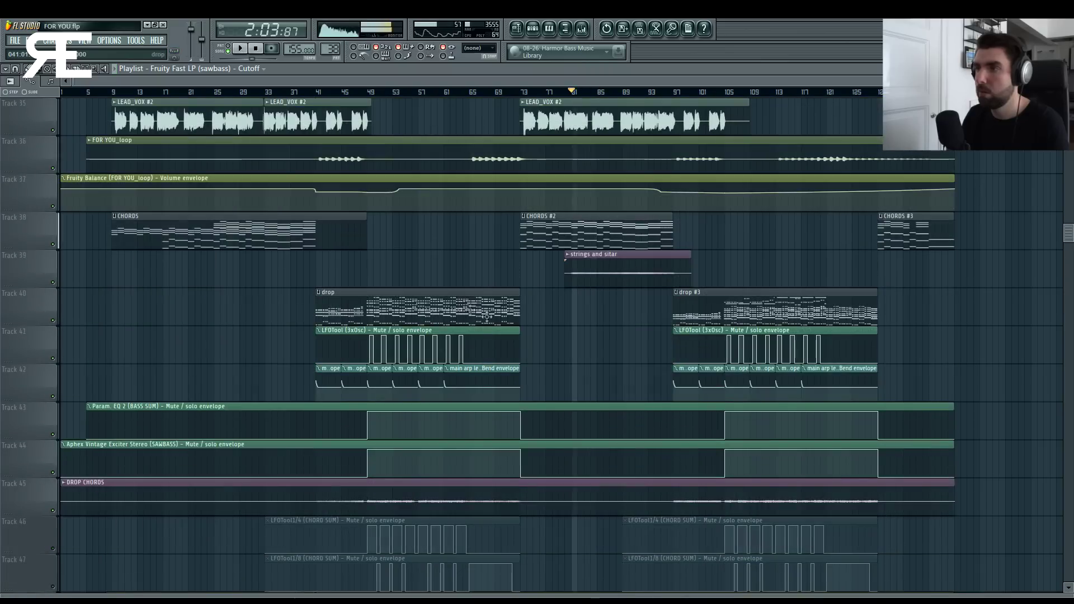
Locate the percussion clips on track 23, set the playback position midway through bar 81 and show the mixer.
scroll(600, 342, "up", 4)
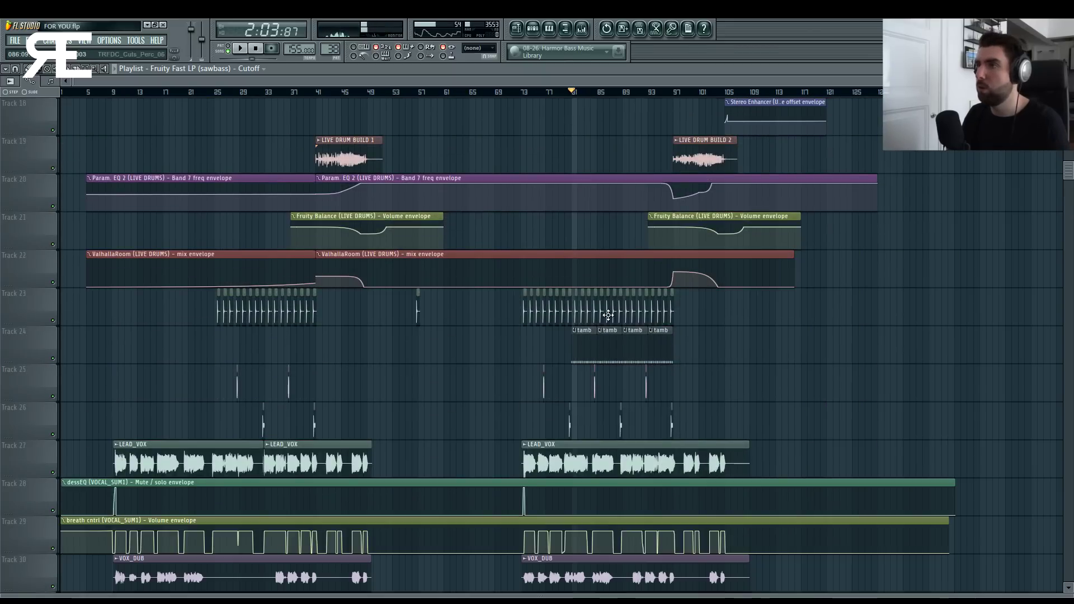
scroll(573, 99, "up", 5)
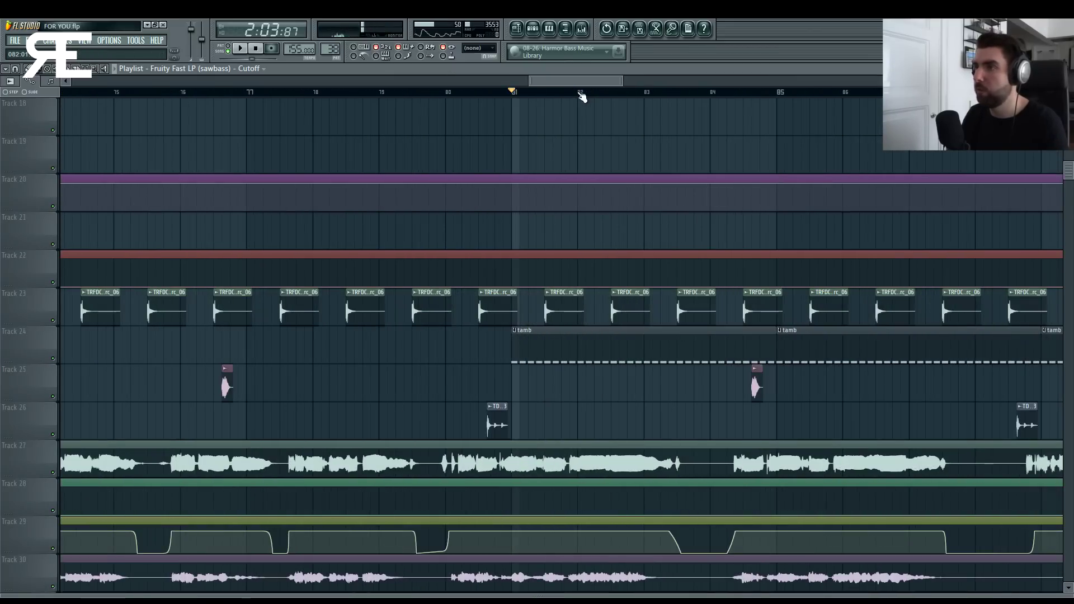
left_click(546, 96)
left_click(582, 28)
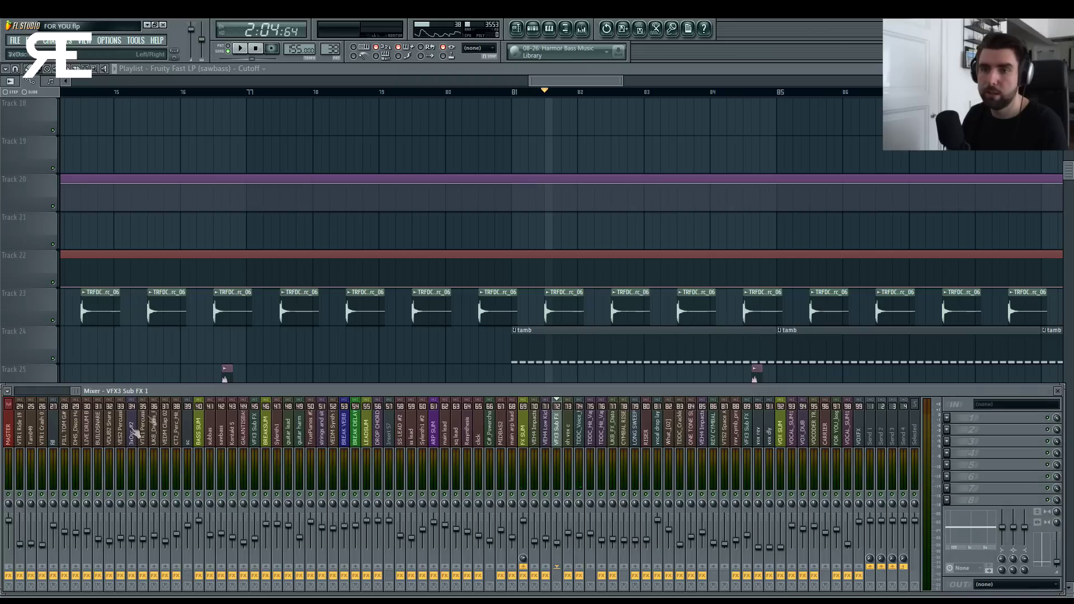
Play the percussion clips and select the TRFDC_Cuts_Perc_06 mixer track to view its effects.
left_click(51, 401)
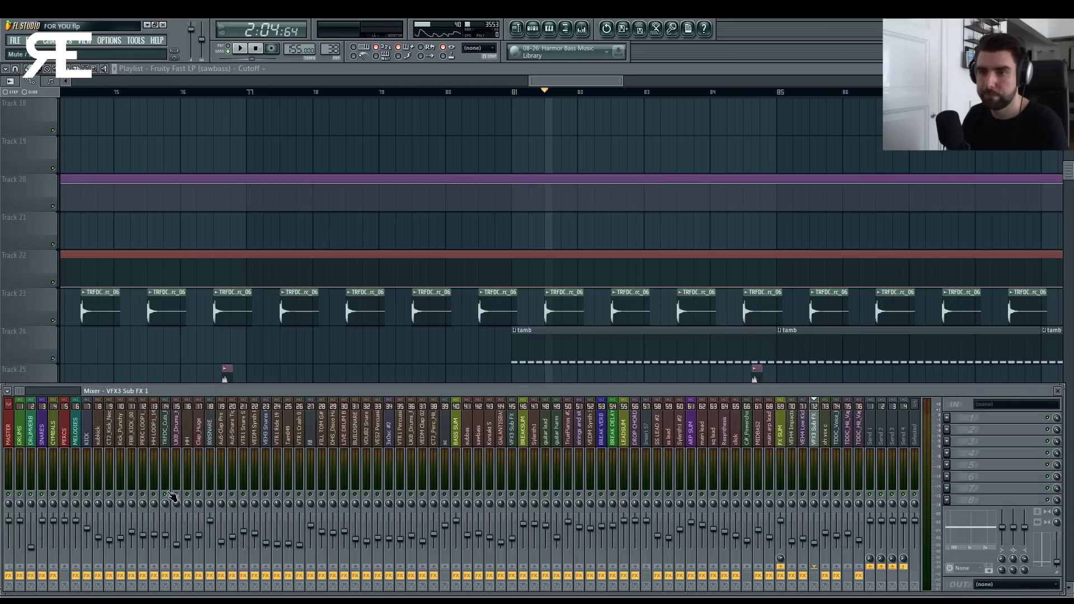
key("space")
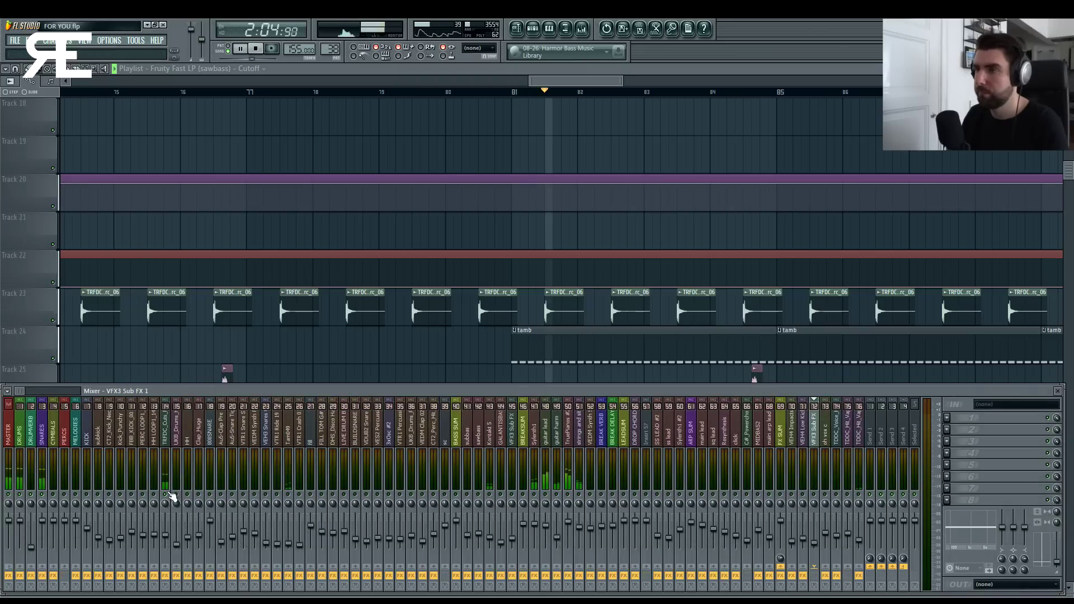
left_click(167, 459)
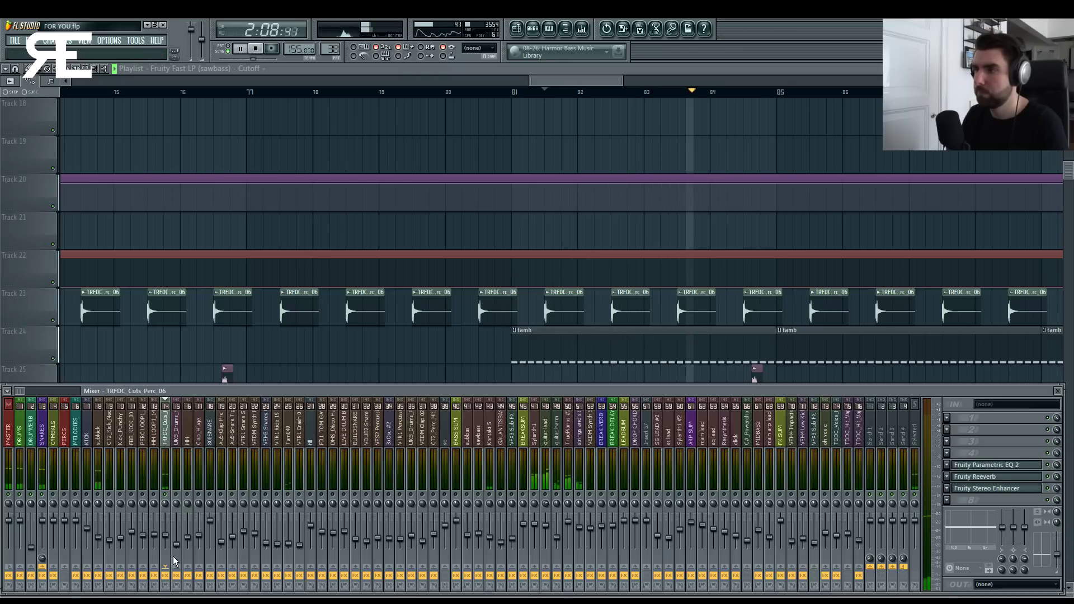
key("space")
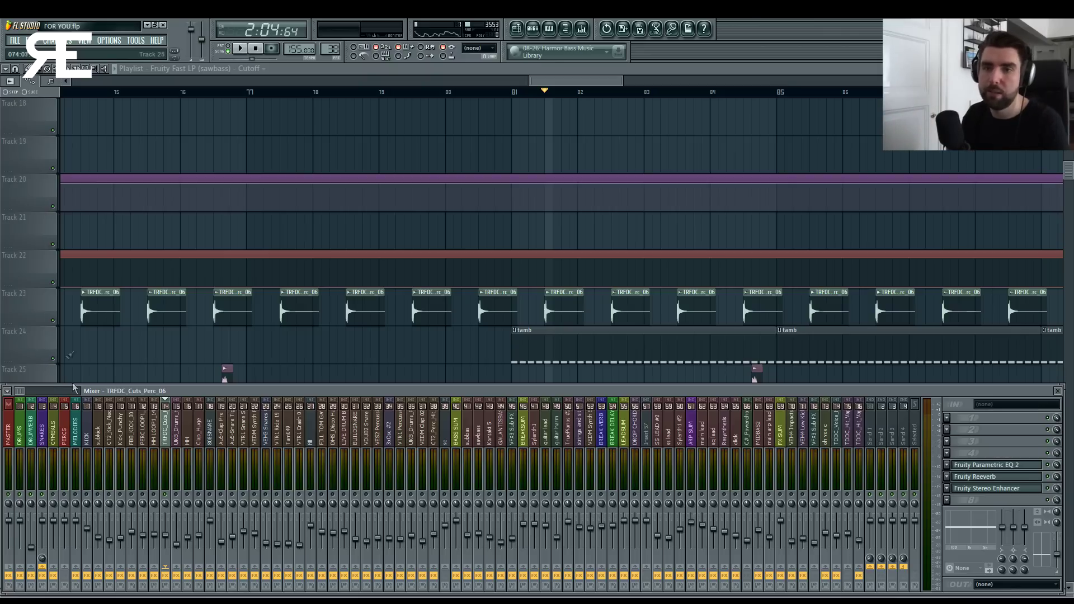
Review the playlist's tamb, LEAD_VOX, VOX_DUB, VOX_HARMONIES and carrier clips around bars 73 to 109.
key("F9")
scroll(561, 93, "down", 3)
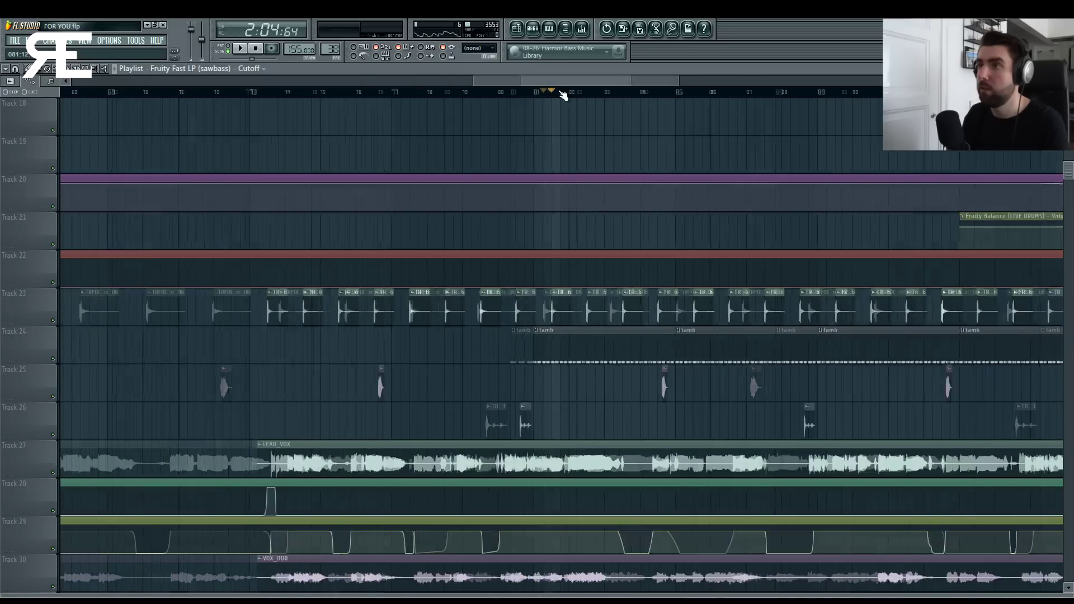
scroll(563, 94, "down", 3)
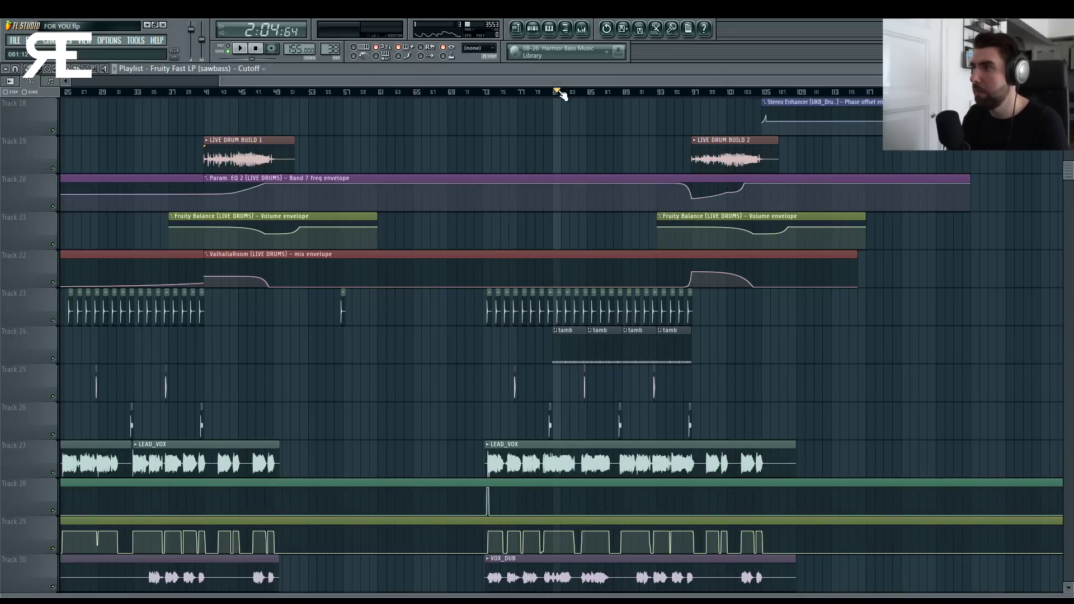
scroll(810, 336, "down", 5)
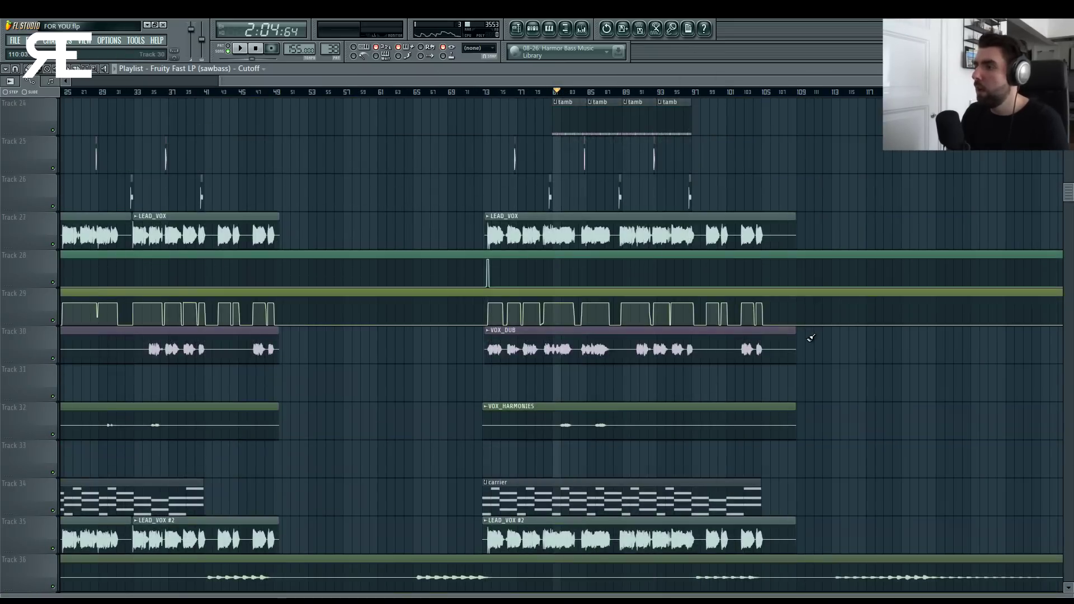
Set the playback position to bar 105, locate the drop #3 clip on track 40 and show the mixer.
scroll(811, 338, "up", 6)
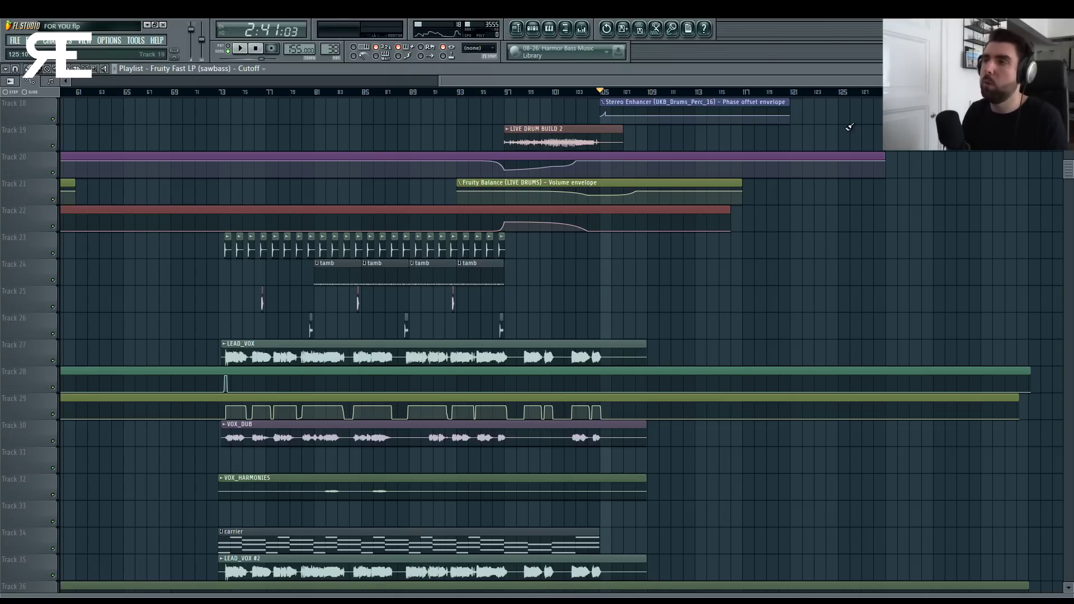
scroll(839, 233, "down", 5)
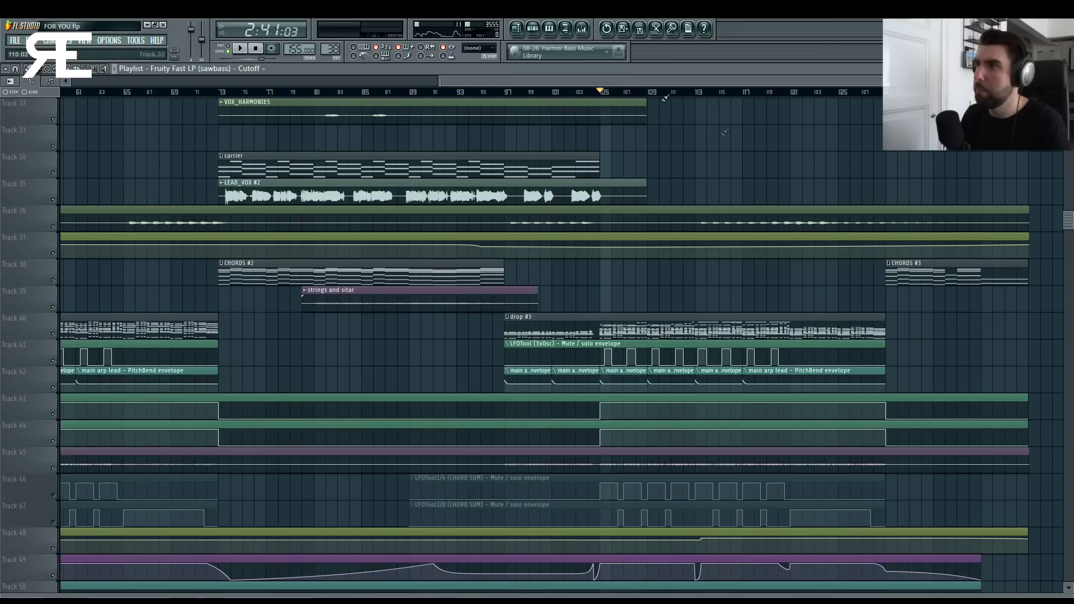
left_click(584, 29)
scroll(791, 125, "right", 5)
key("F9")
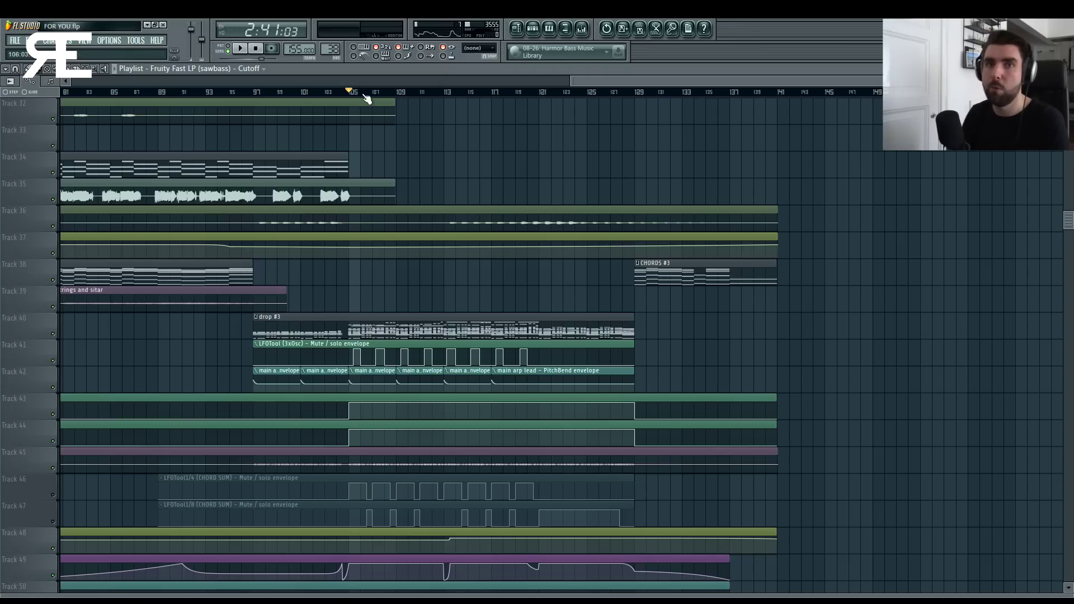
left_click(582, 29)
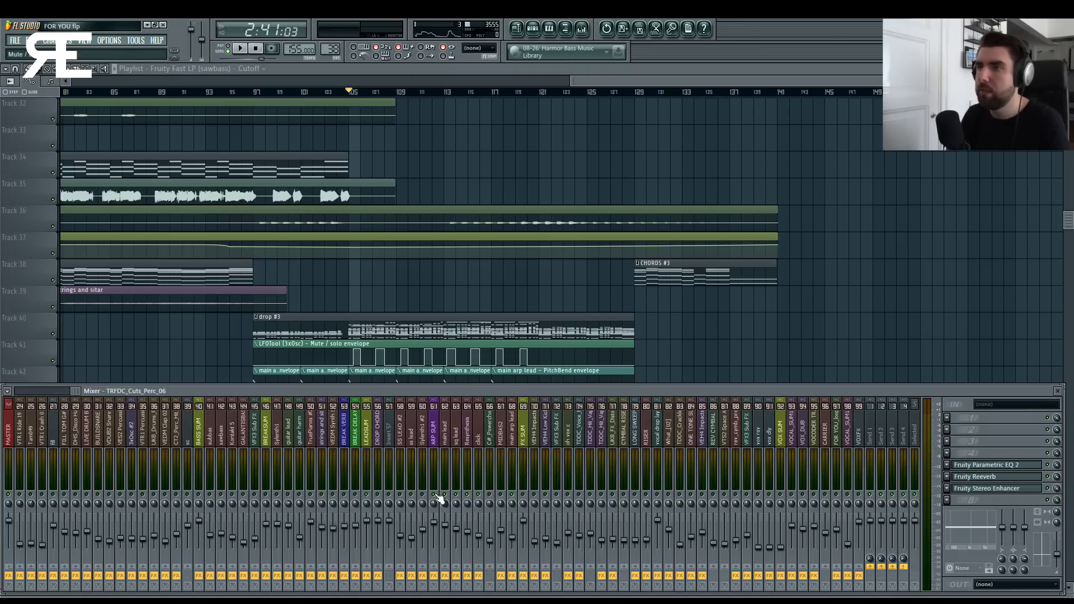
Play the second drop from bar 105 three times, checking the lead, arp and bass tracks in the mixer.
key("space")
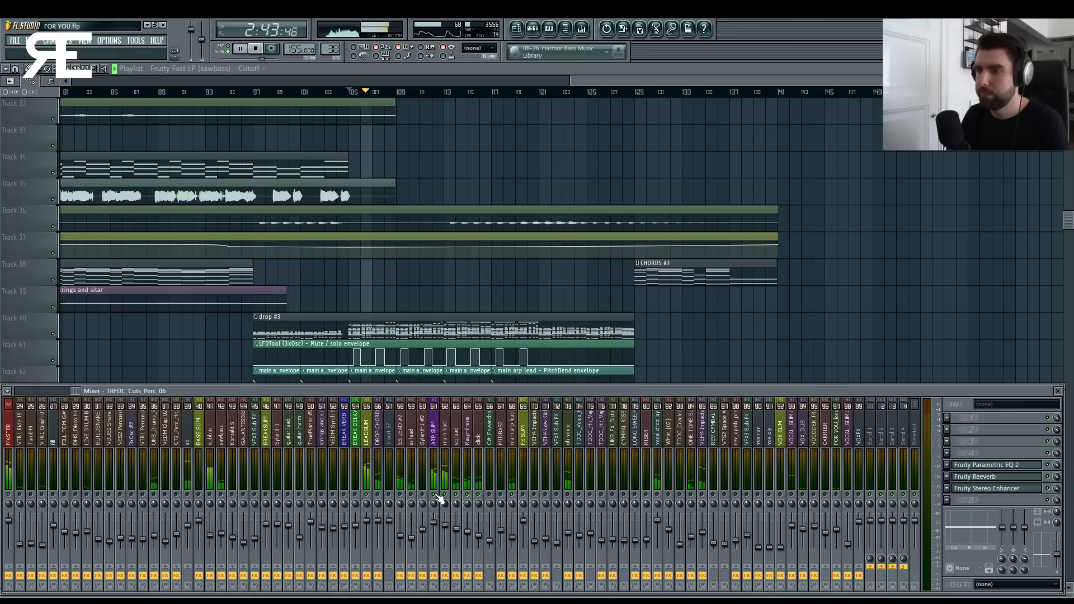
key("space")
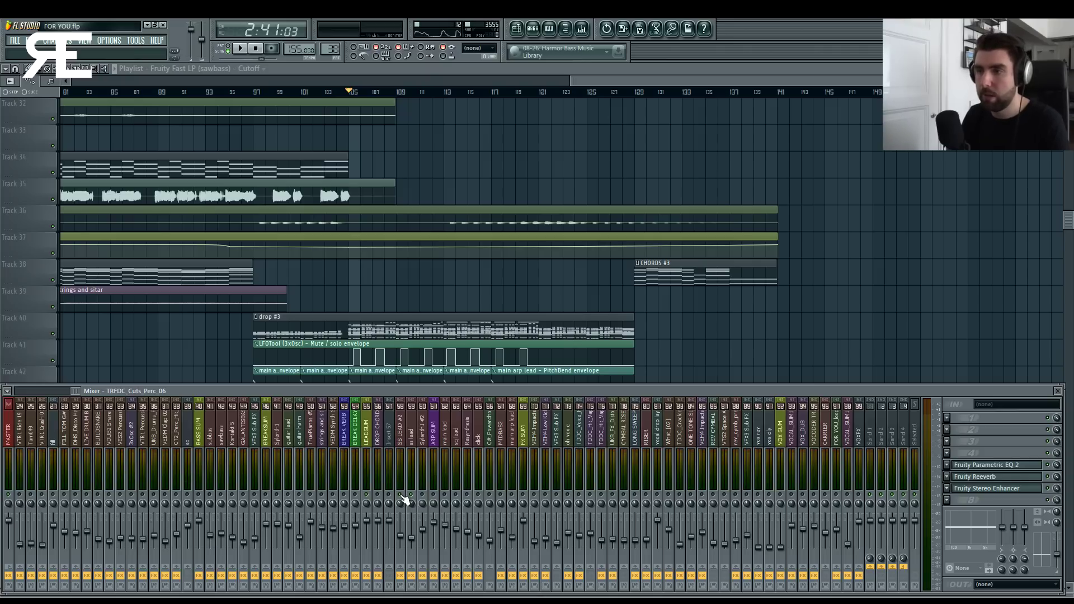
key("space")
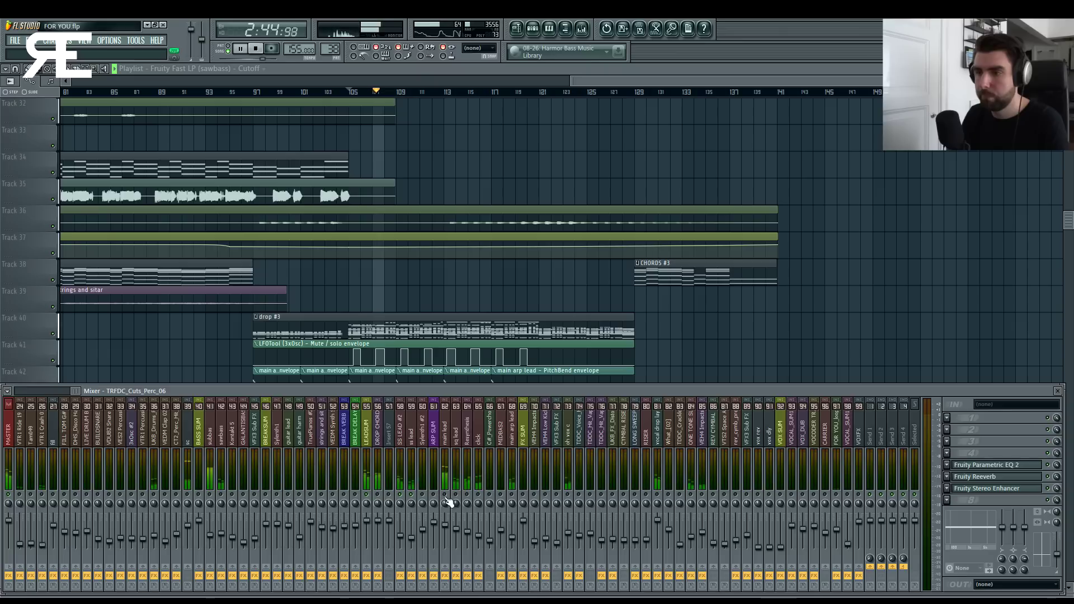
key("space")
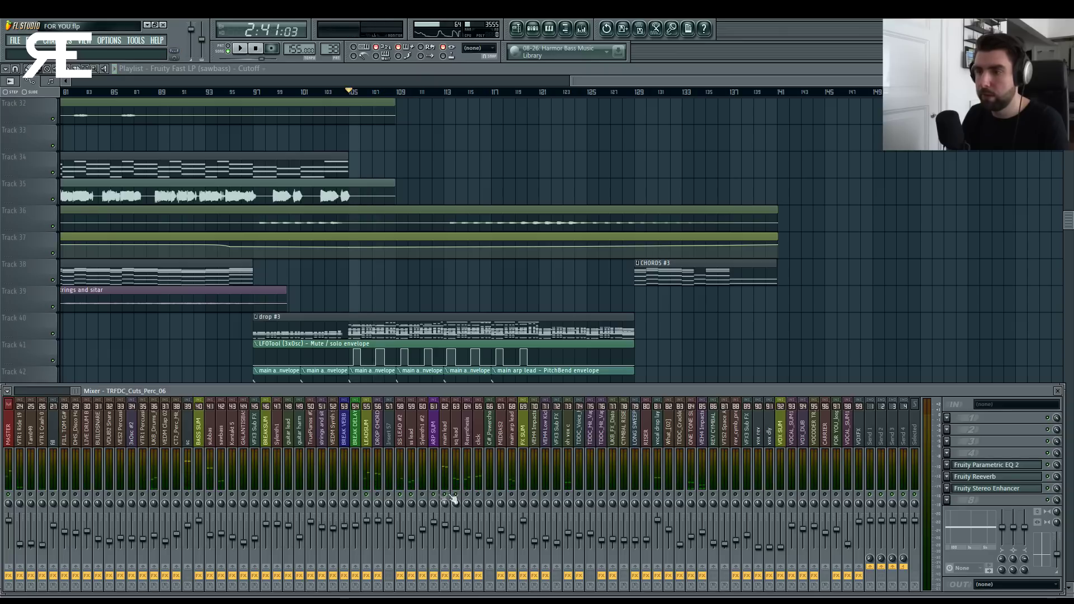
key("space")
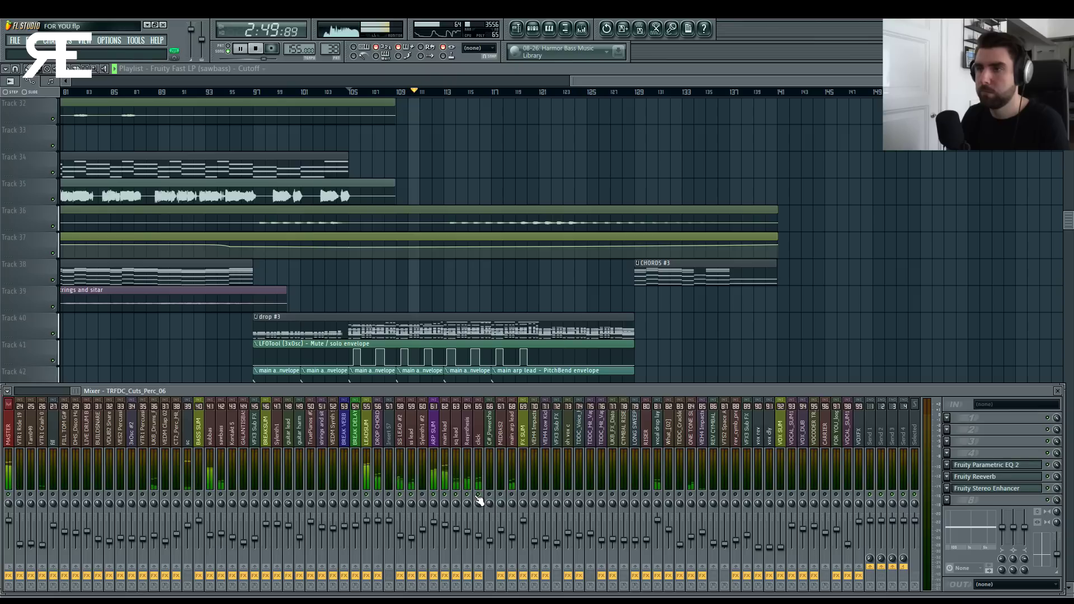
key("space")
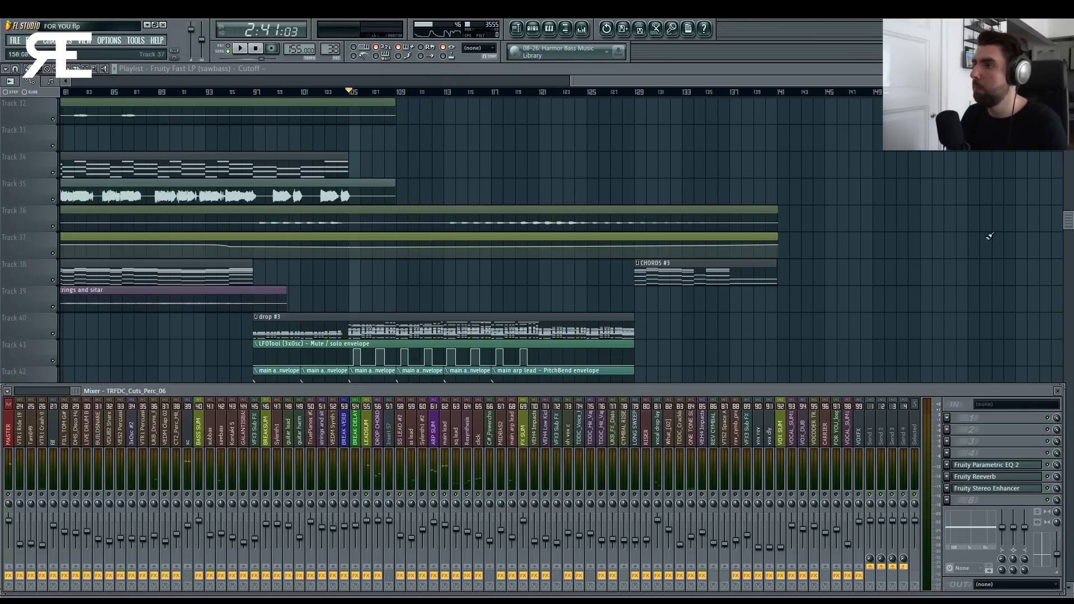
Set the playback position to bar 129, play the outro and review the guitar lead, riser and crackle clips on the lower tracks.
key("F9")
scroll(654, 134, "down", 3)
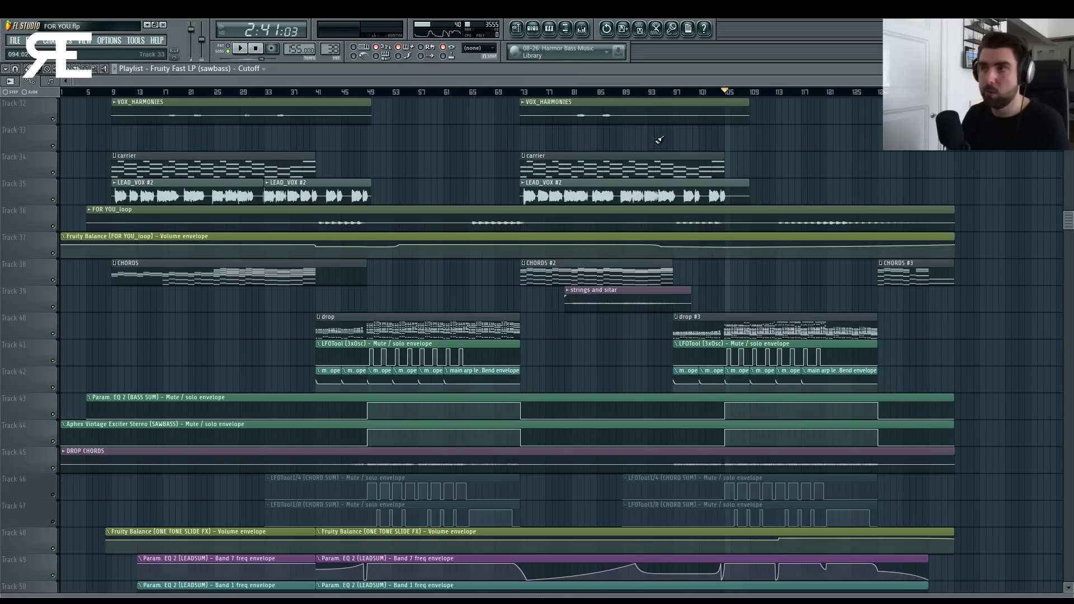
scroll(719, 264, "down", 6)
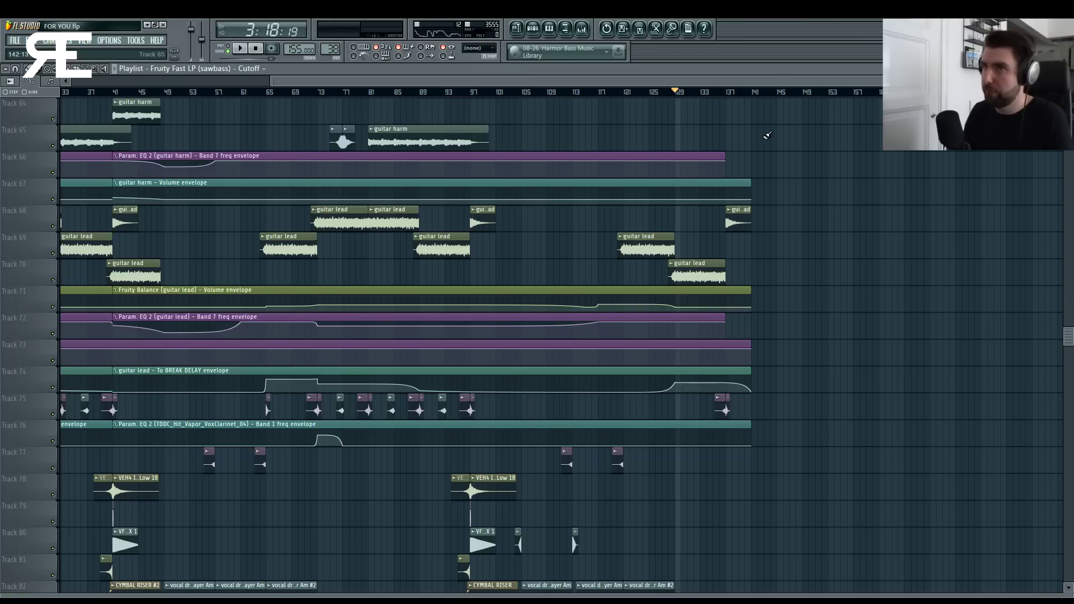
key("space")
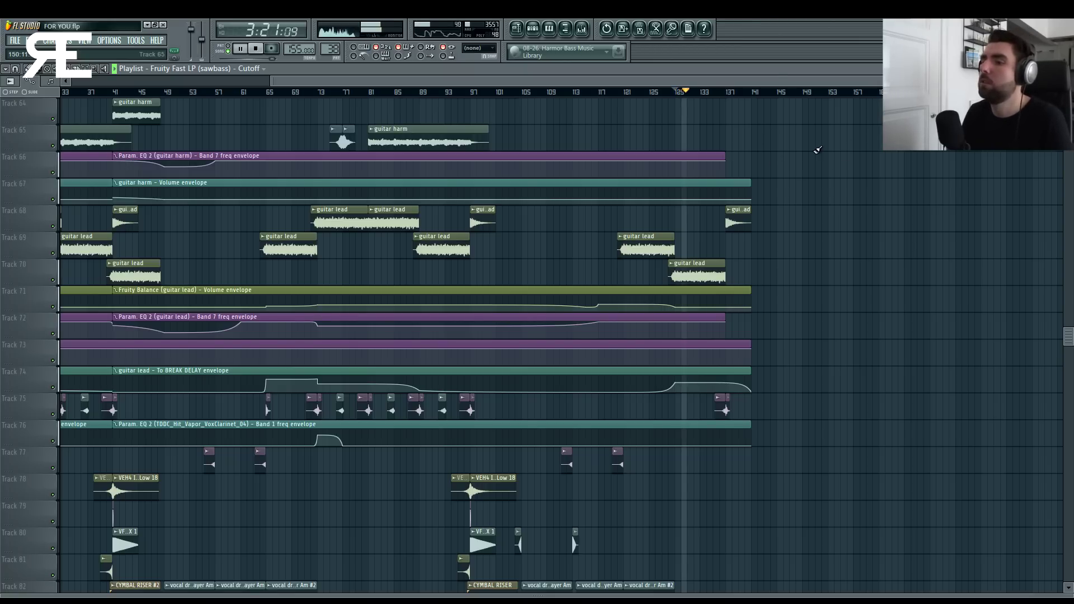
key("space")
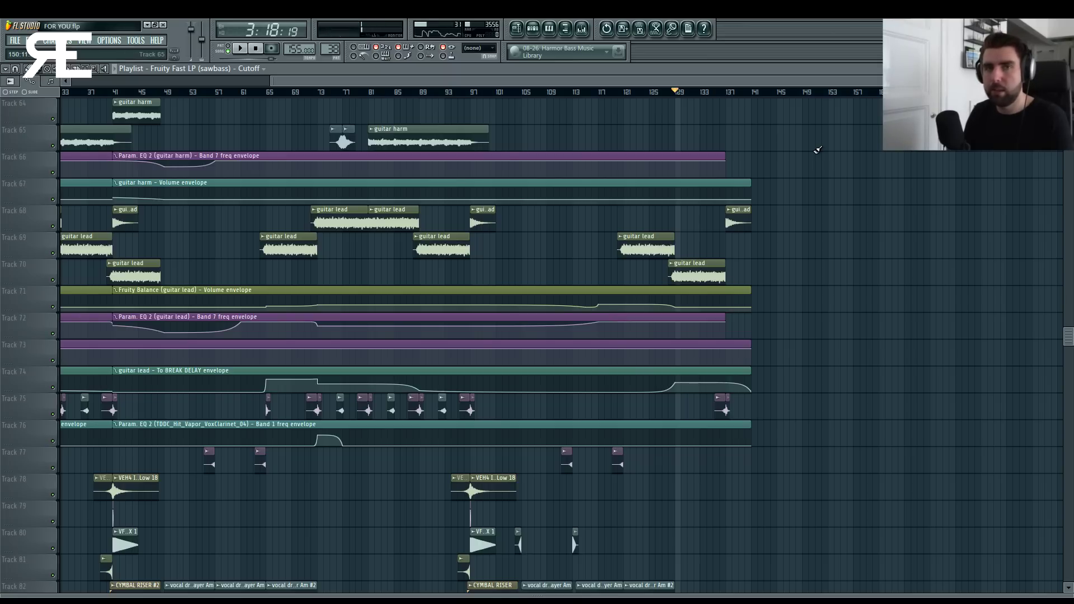
scroll(818, 150, "down", 5)
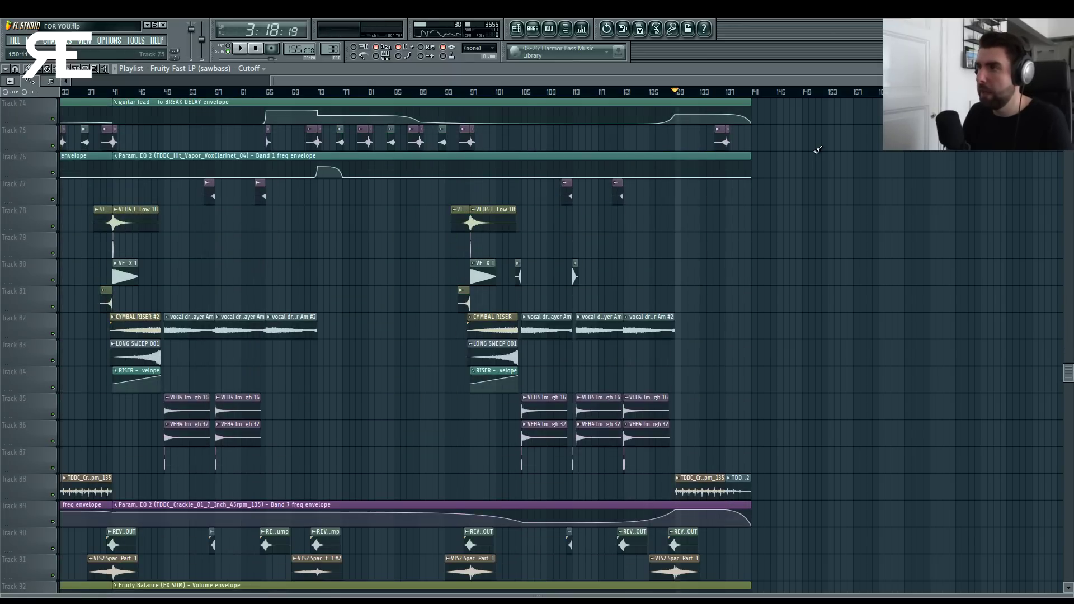
Play the verse from bar 9 with the mixer shown and select the VOCAL_SUM1 mixer track.
scroll(817, 151, "down", 4)
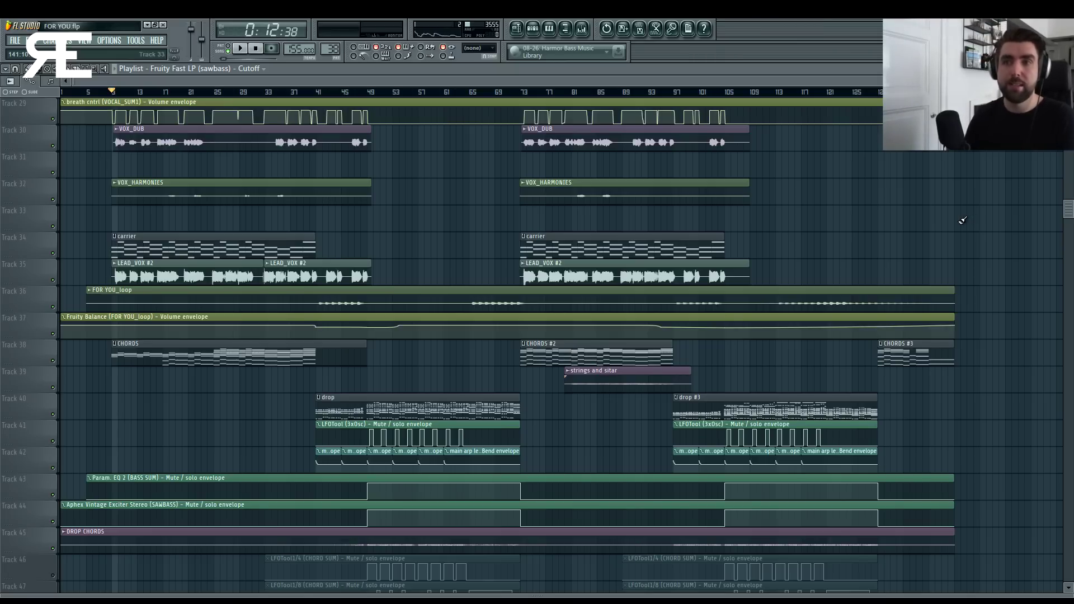
left_click(581, 28)
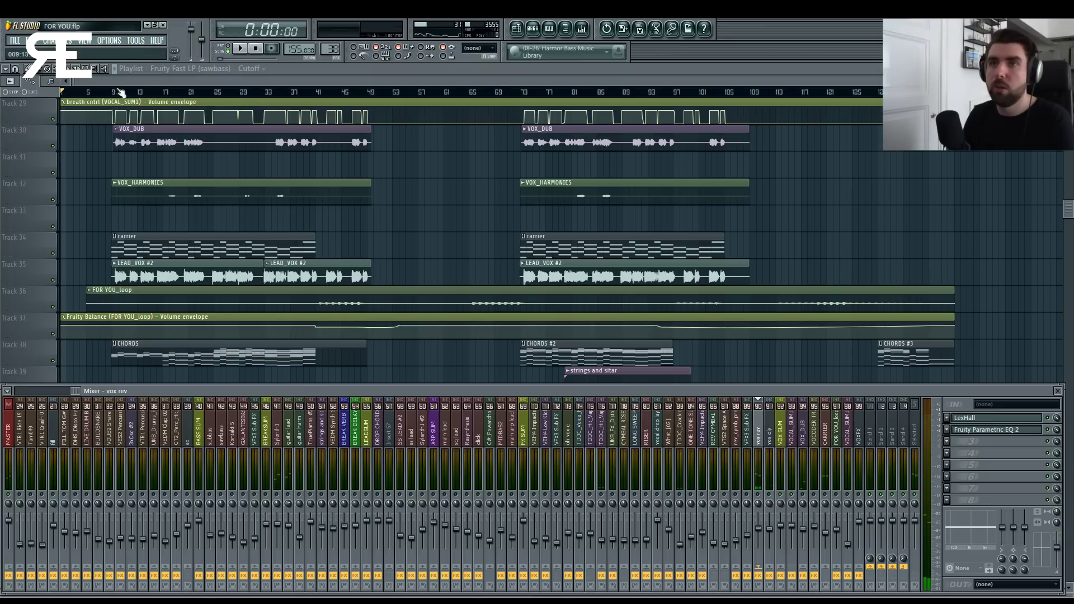
key("F9")
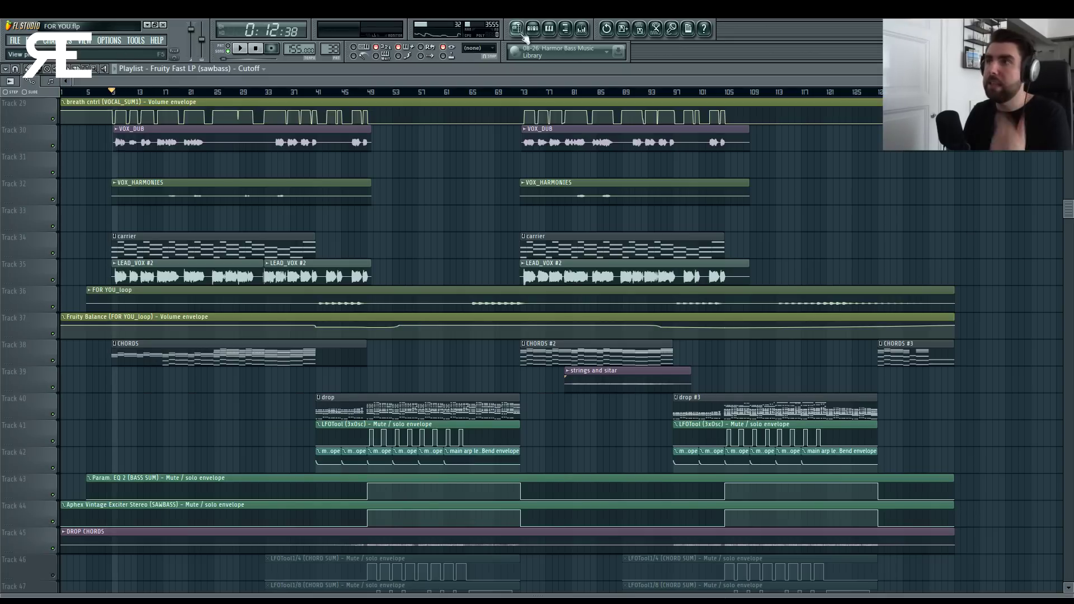
left_click(582, 28)
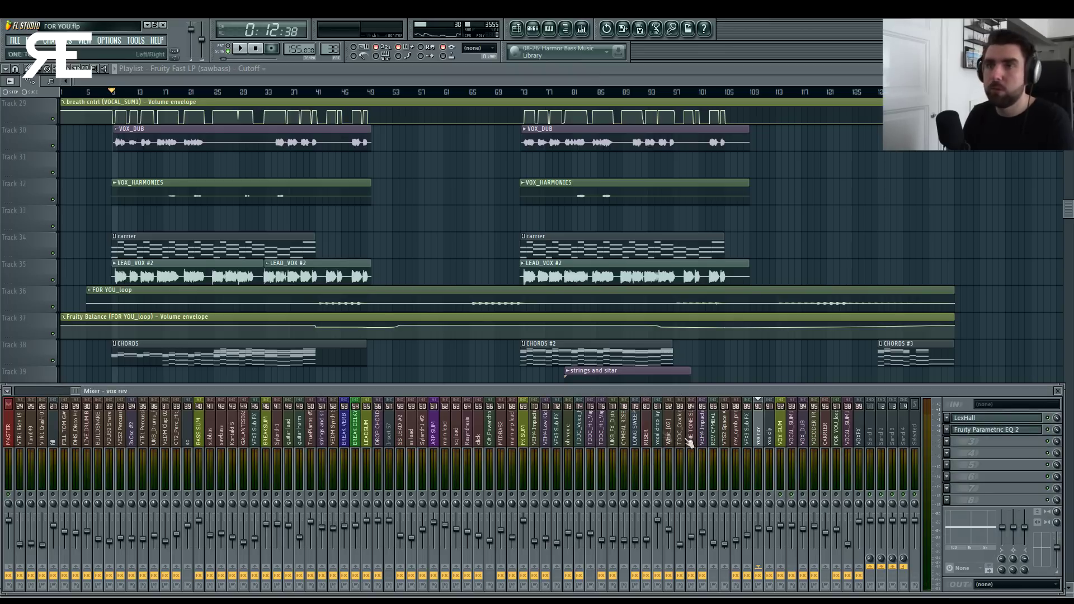
key("space")
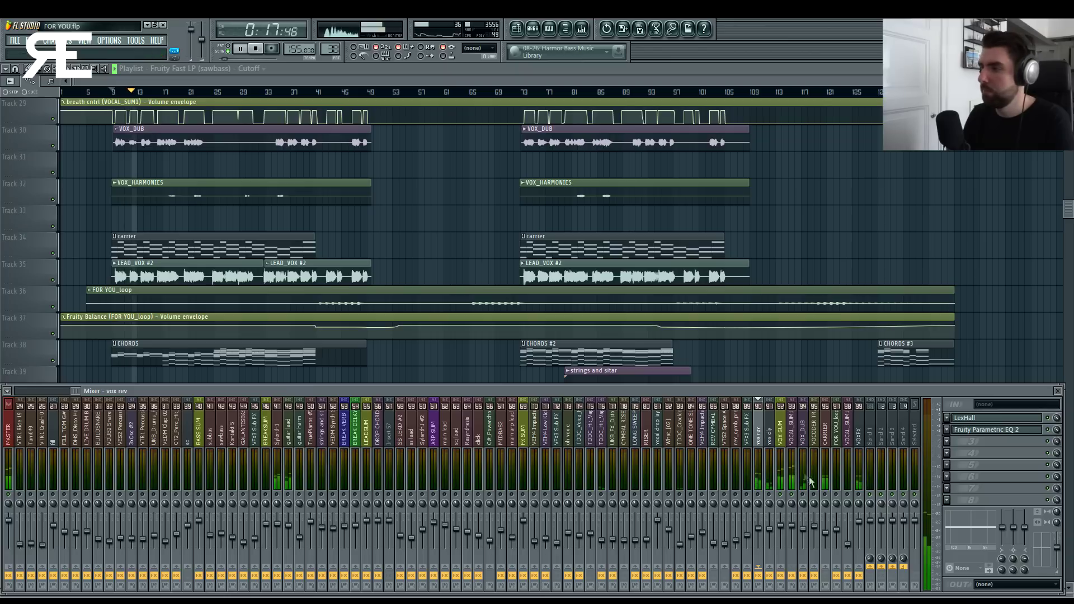
left_click(795, 437)
key("space")
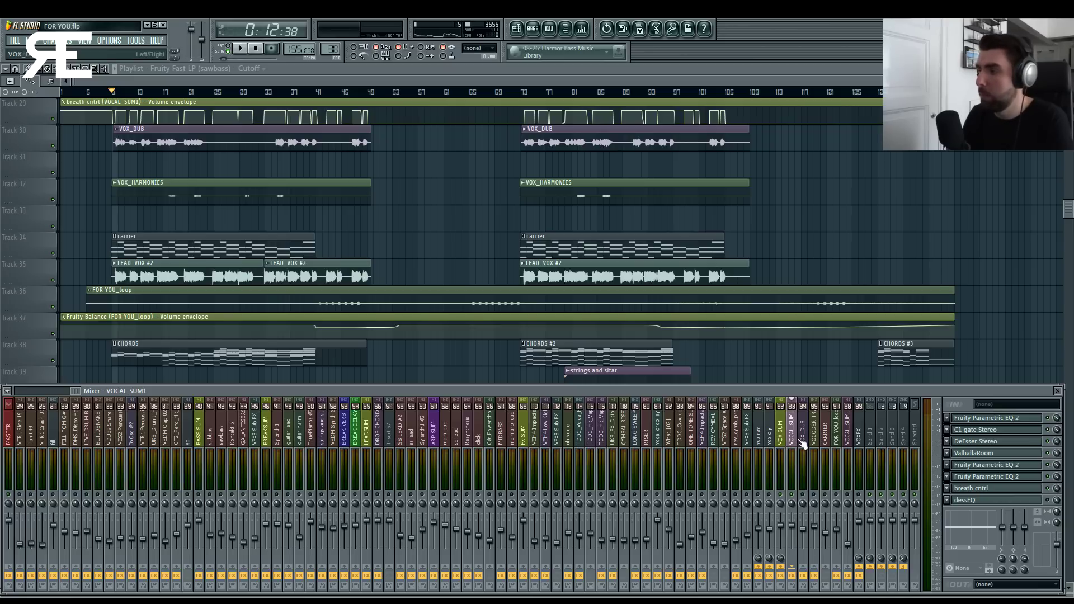
Check the VOX_DUB and VOCAL_SUM1 effect chains, replay the verse from bar 9 and hide the mixer.
left_click(805, 438)
left_click(796, 441)
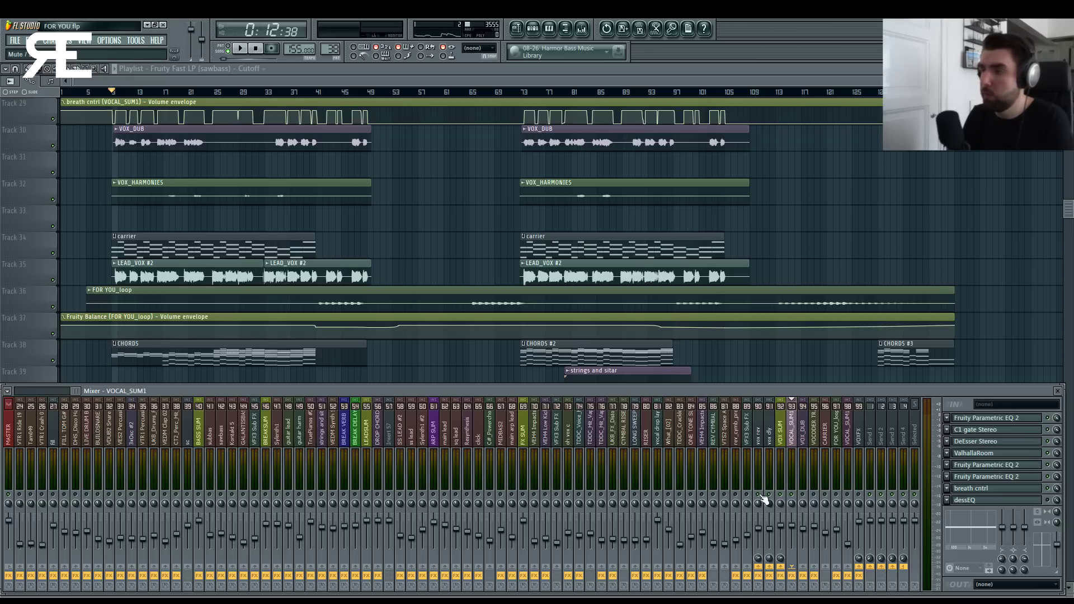
key("space")
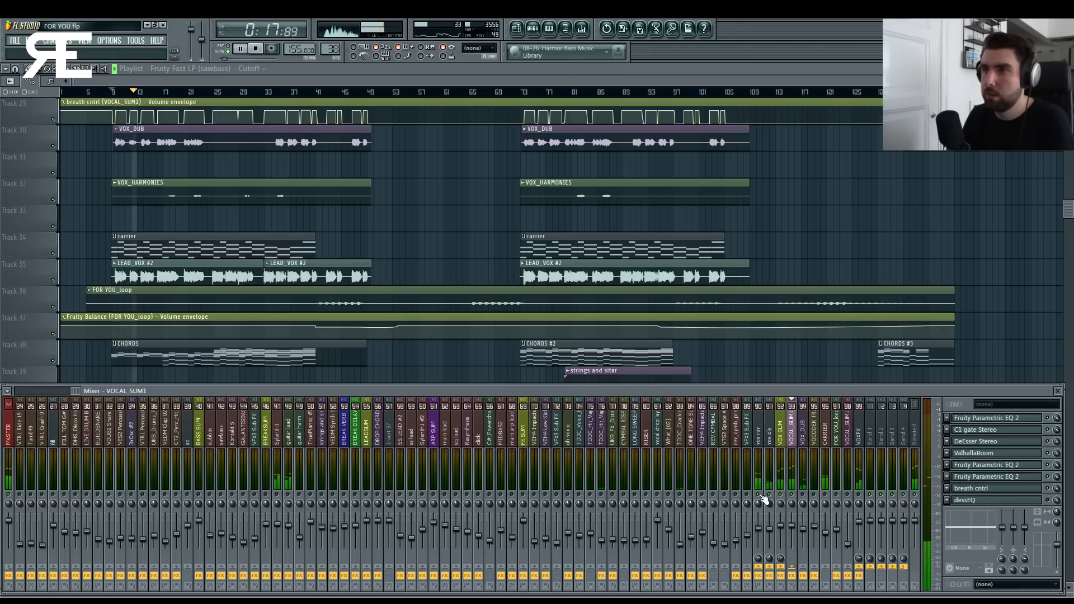
key("space")
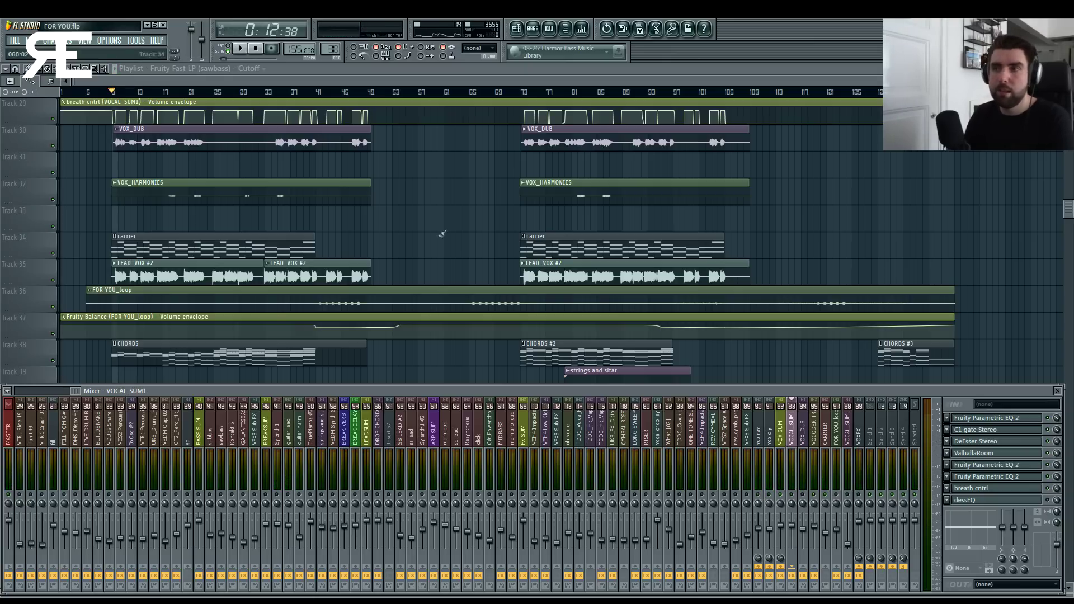
key("F9")
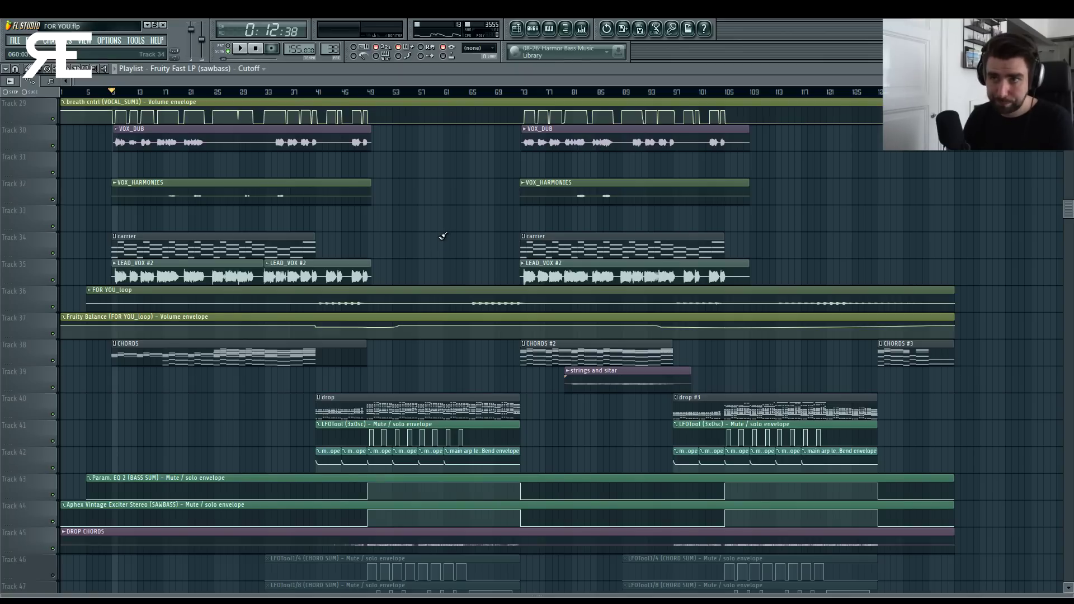
Play the verse again while watching the vocal tracks in the mixer, and select the VOX SUM track.
scroll(454, 218, "down", 6)
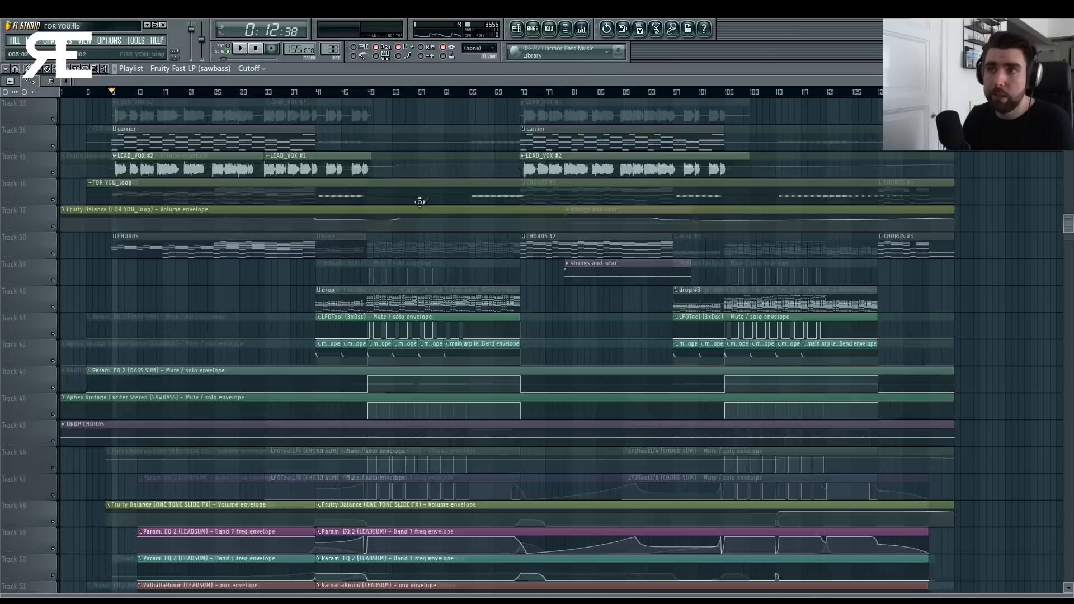
left_click(582, 29)
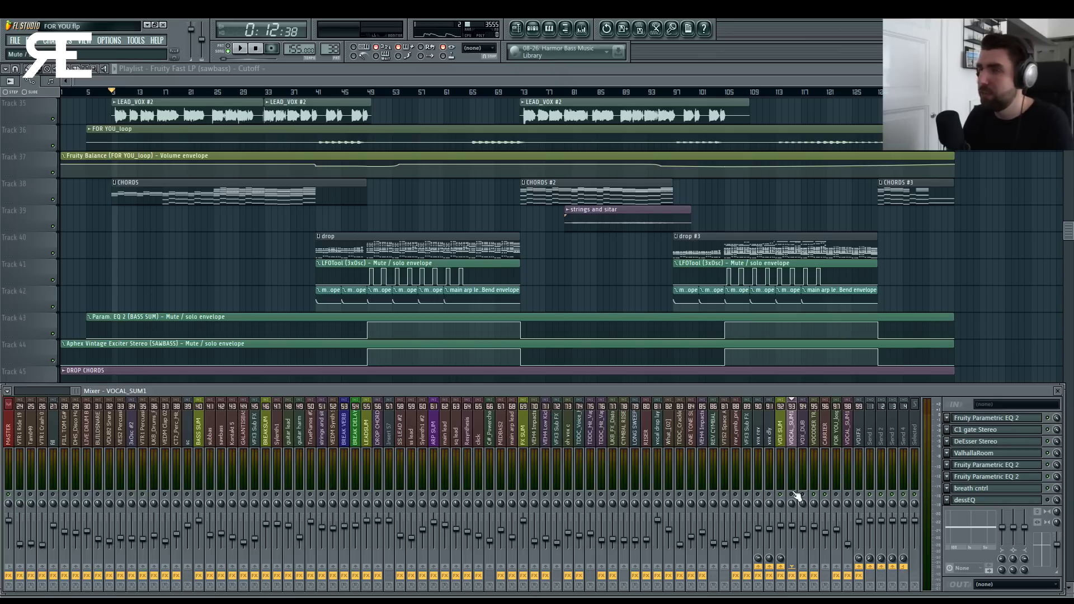
key("space")
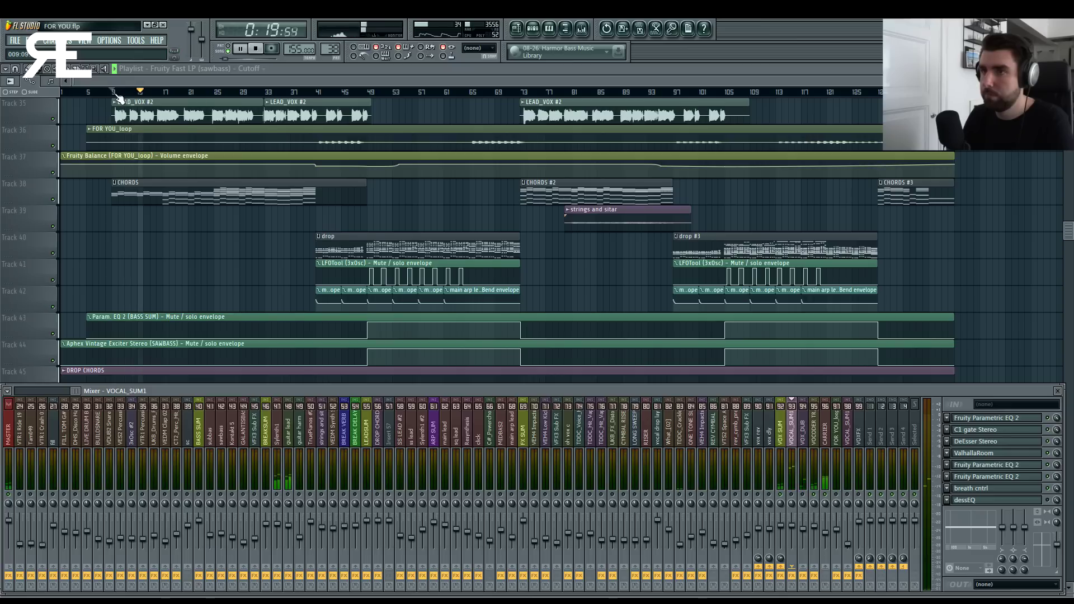
key("Left")
key("Left")
key("Left")
key("Left")
key("Left")
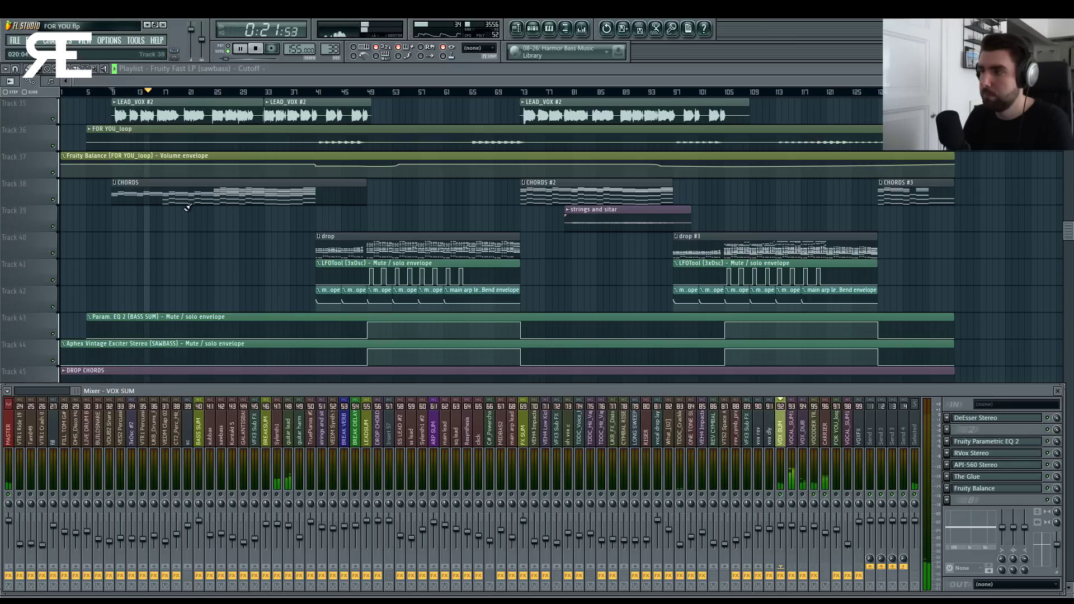
Stop playback, locate the vocal clips in the playlist and place the playback position where the first LEAD_VOX phrase starts, just after bar 9.
key("F9")
key("space")
scroll(188, 207, "up", 10)
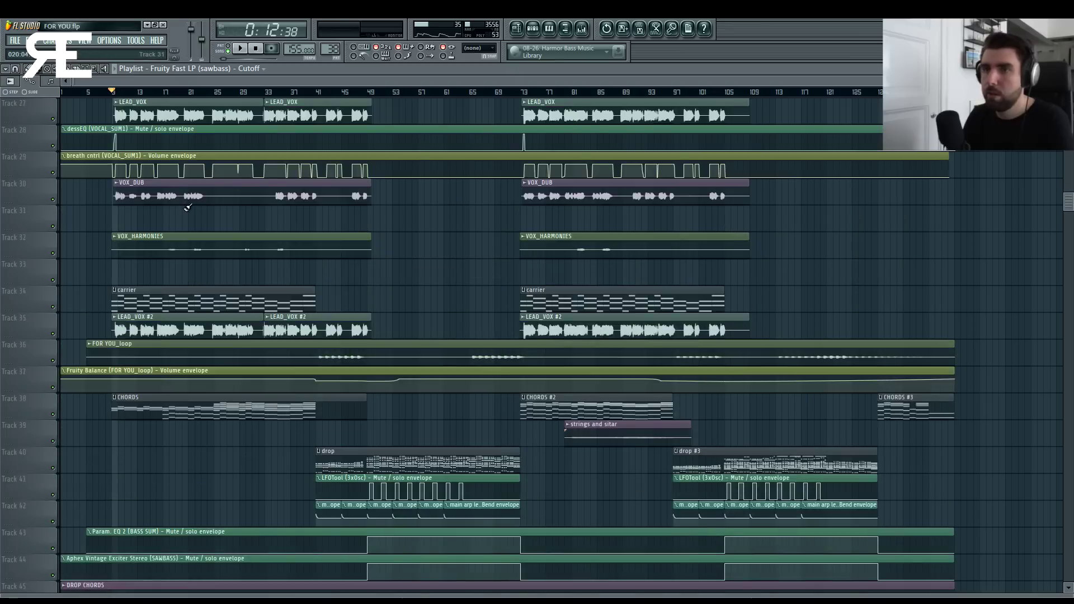
scroll(121, 101, "up", 6)
scroll(120, 101, "down", 6)
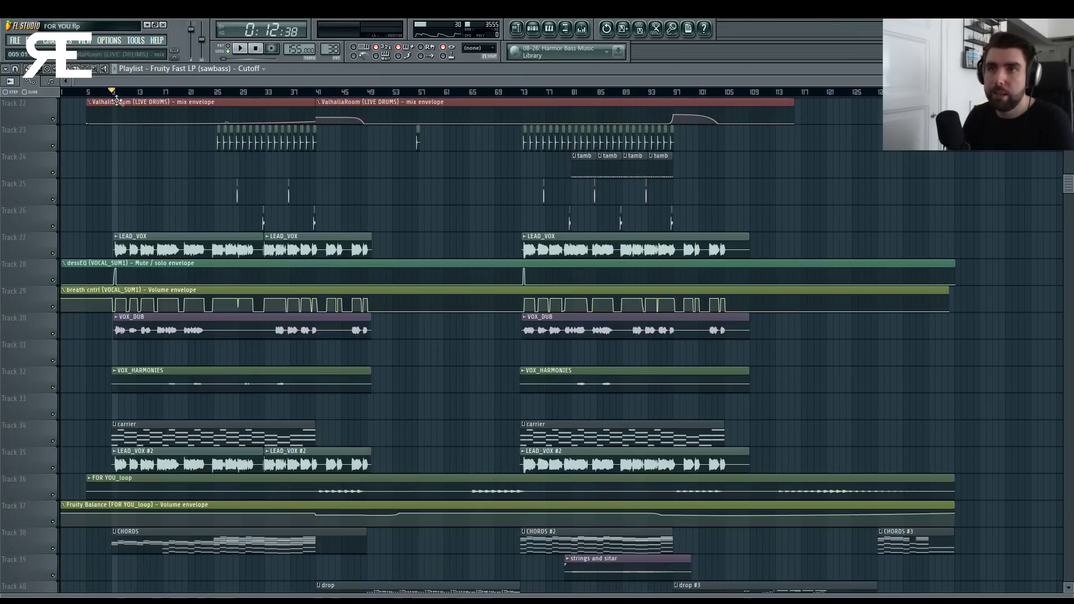
scroll(115, 92, "up", 4)
left_click(124, 92)
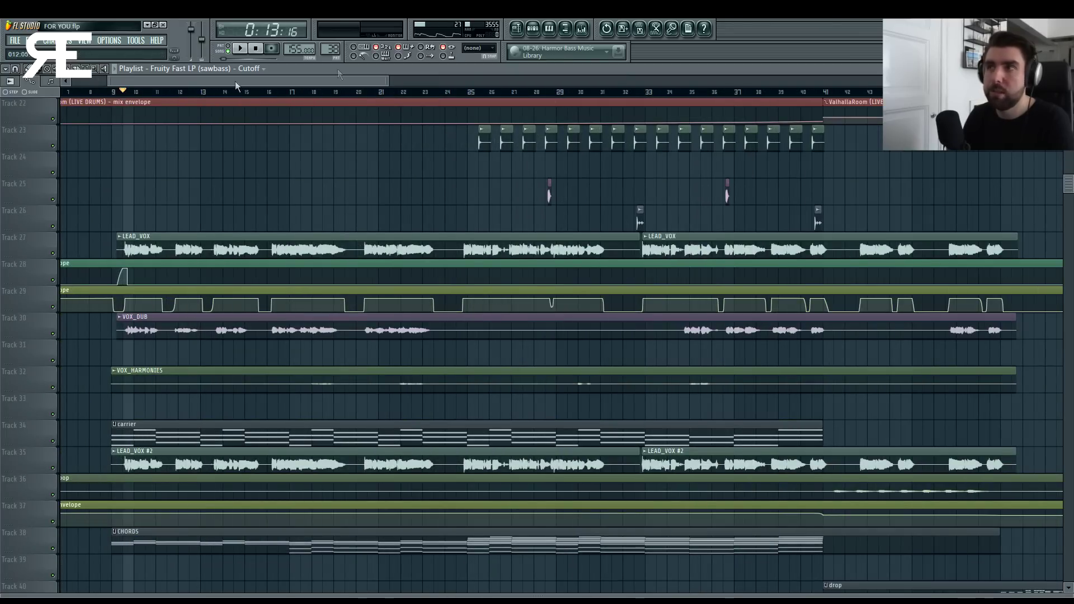
Play the first vocal phrases with the mixer shown and select the FOR YOU_loop mixer track.
left_click(582, 29)
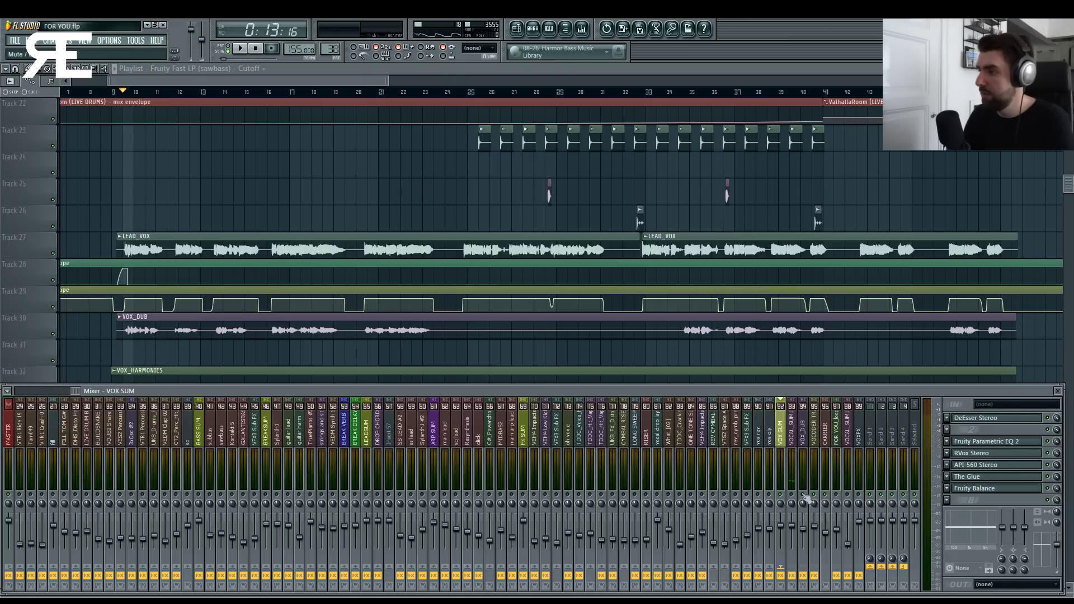
key("space")
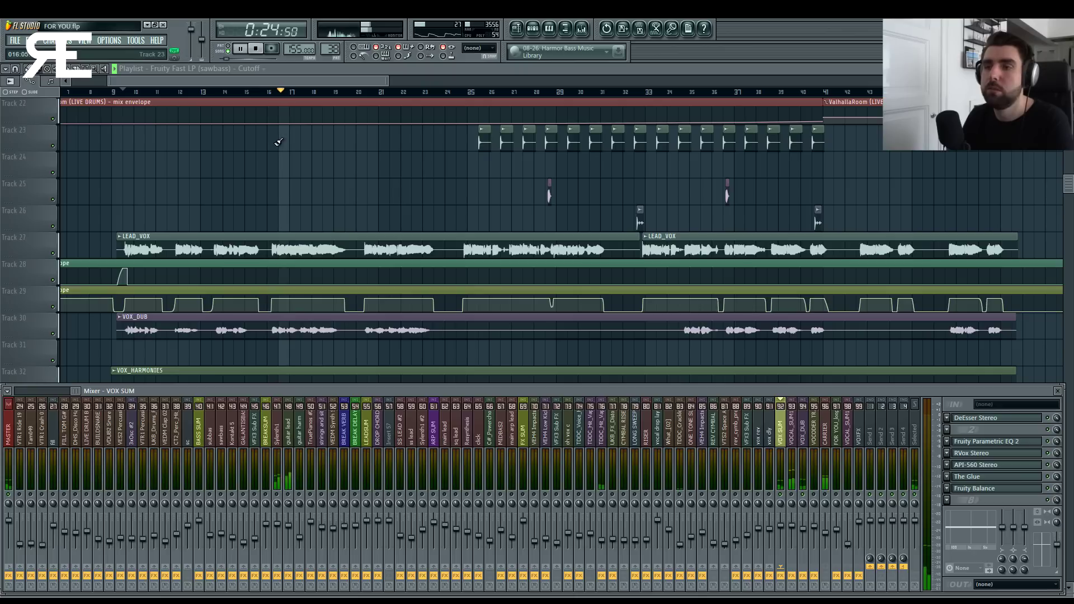
key("space")
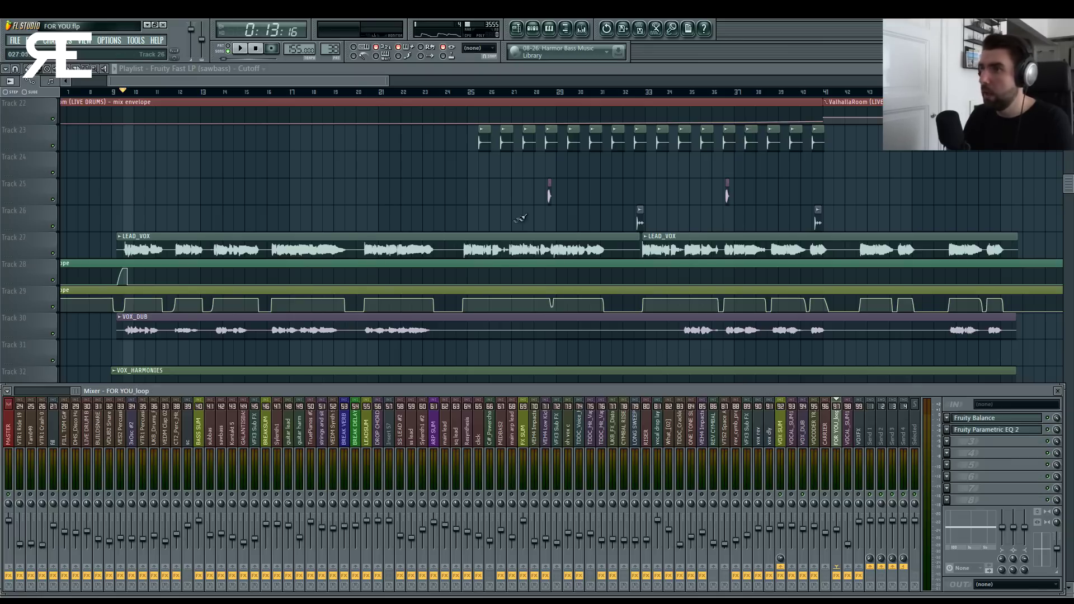
Set the playback position to bar 66 and play the FOR YOU_loop vocals in the drop while checking their mixer track.
key("F9")
scroll(424, 110, "right", 5)
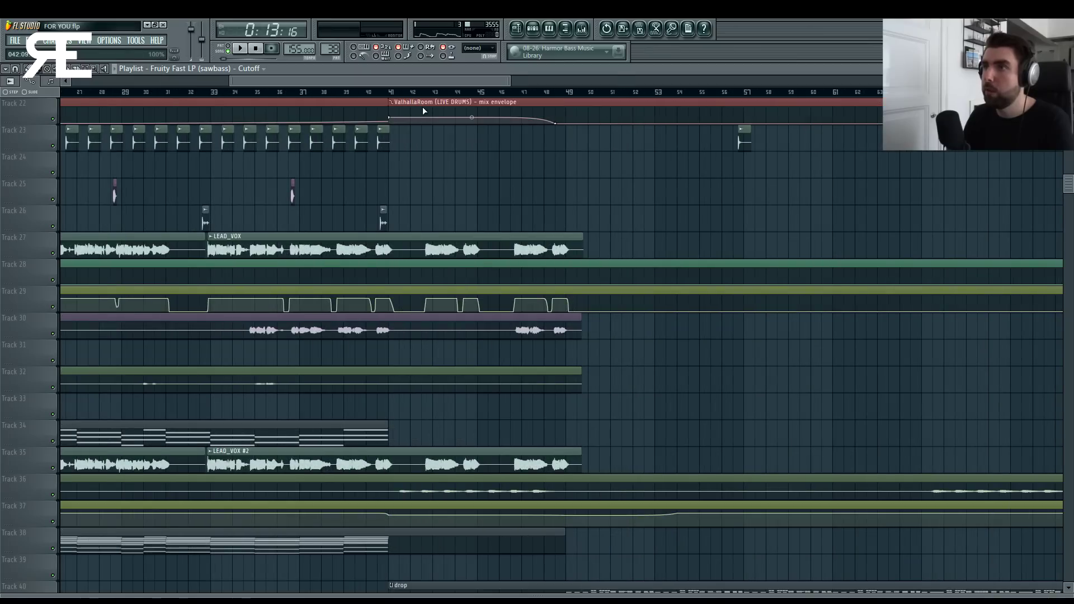
scroll(441, 98, "down", 5, "ctrl")
scroll(520, 224, "down", 1)
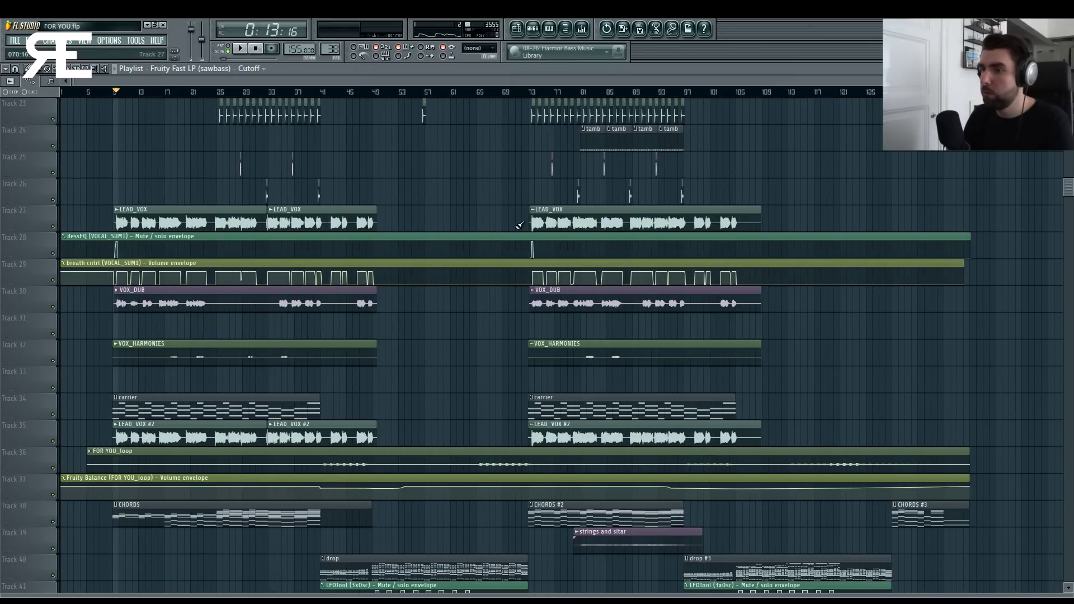
left_click(485, 93)
key("space")
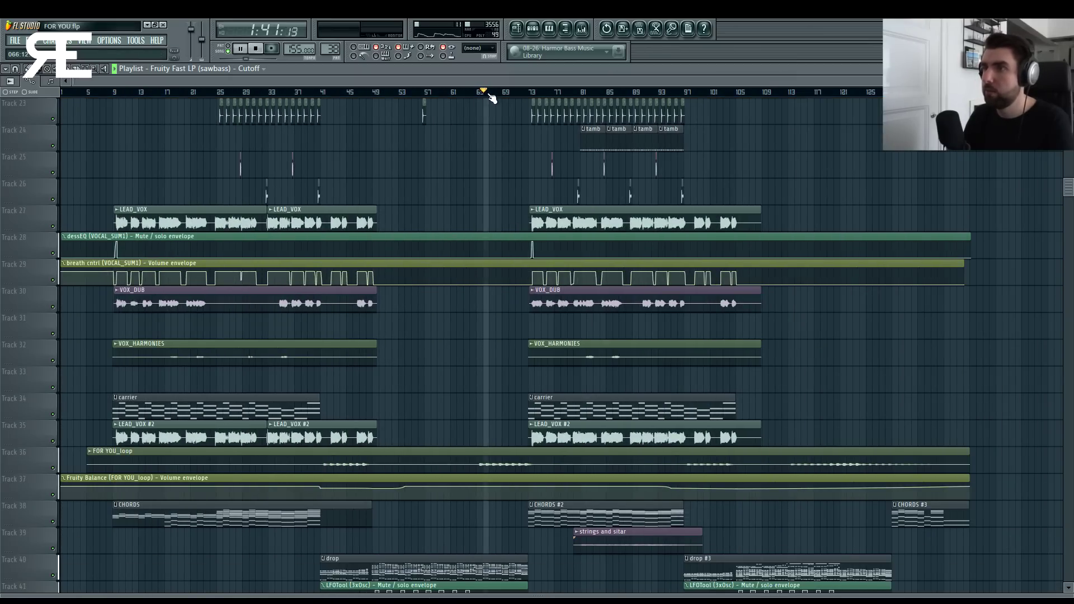
left_click(583, 31)
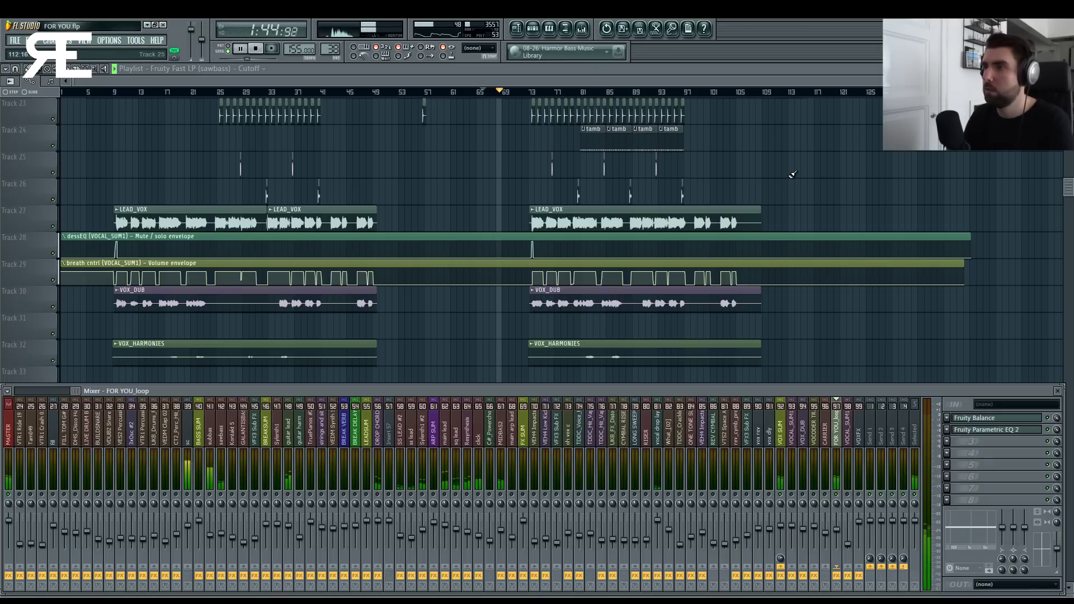
key("space")
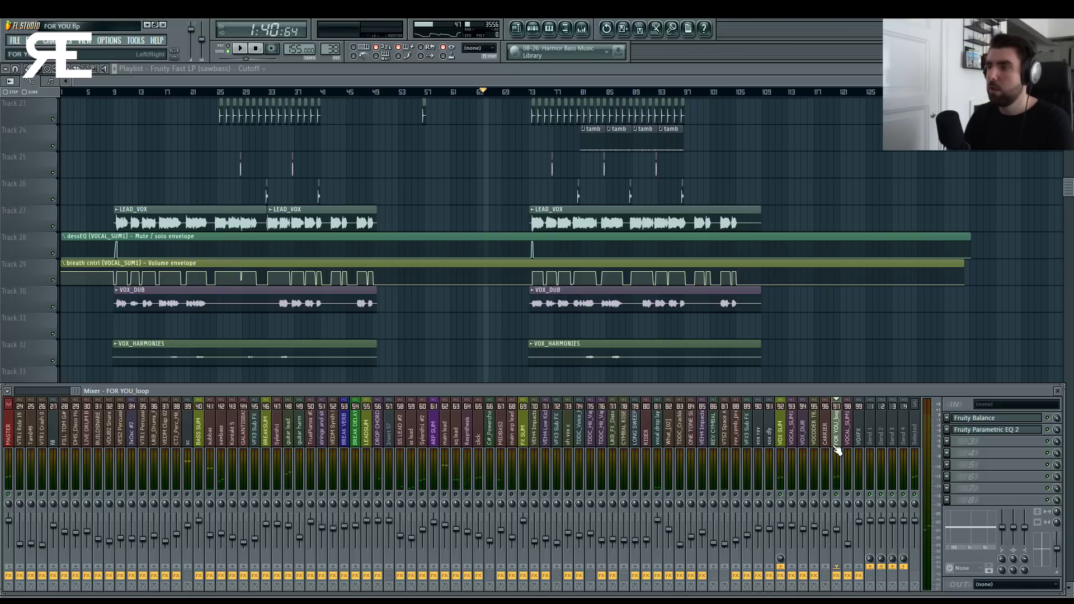